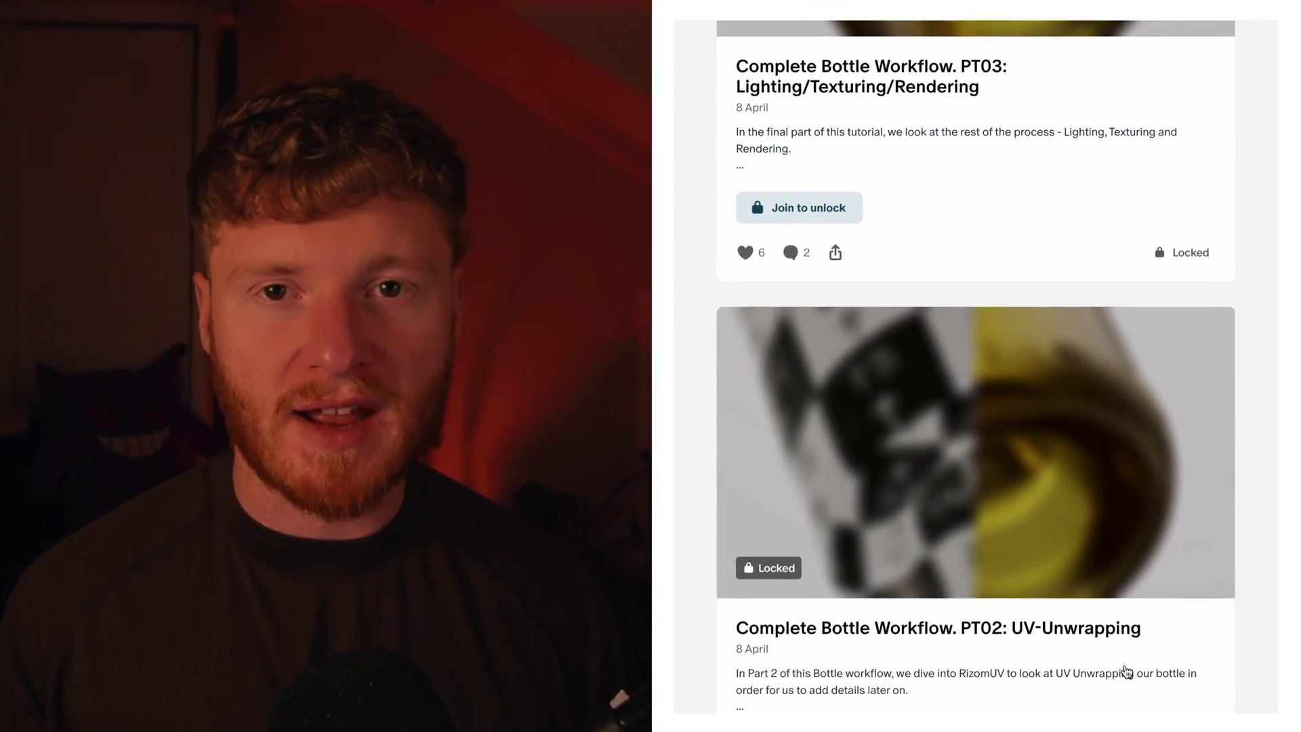
pyautogui.scroll(-15, 1126, 672)
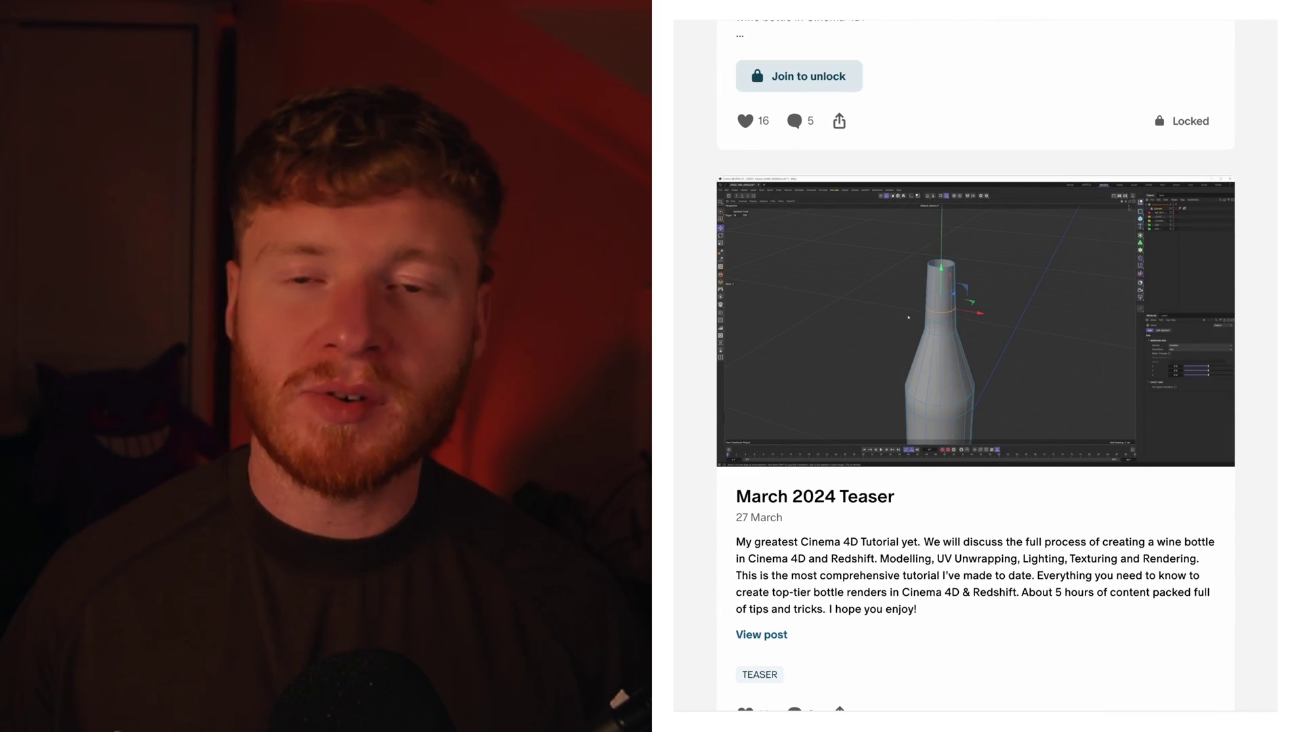
pyautogui.scroll(-4, 975, 366)
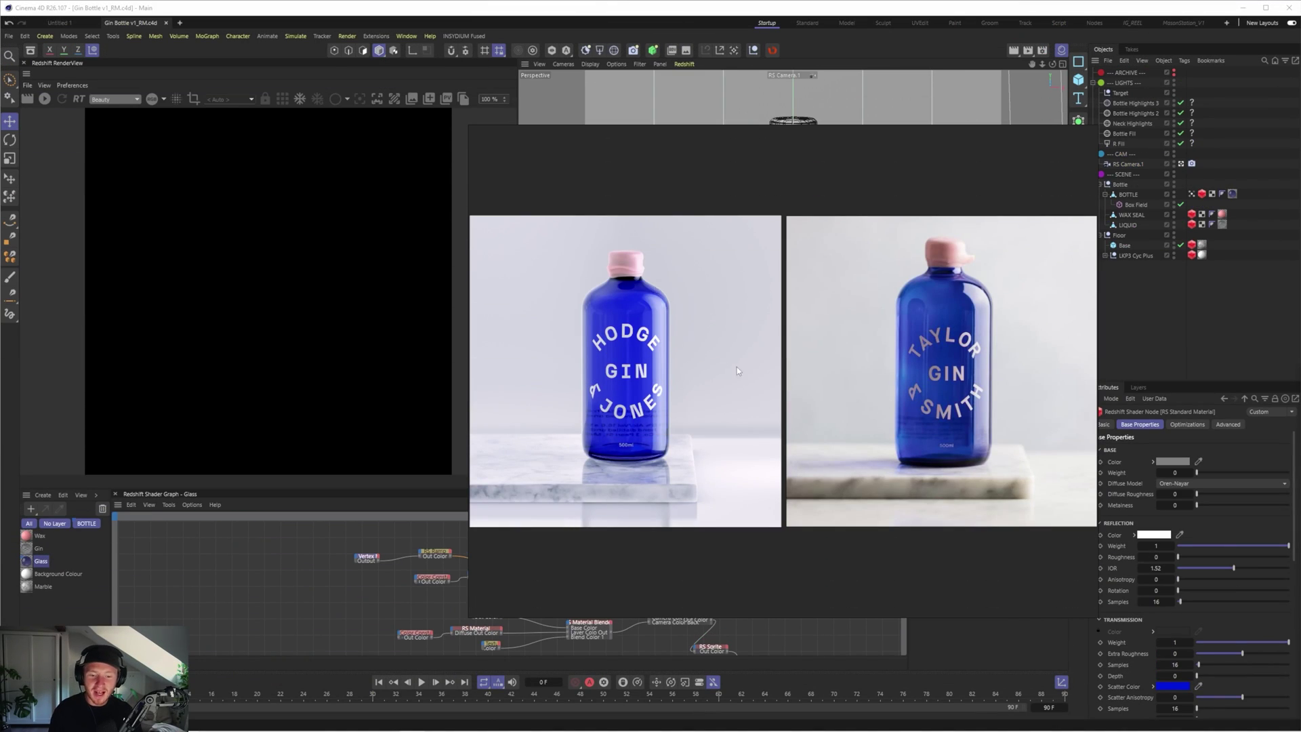
# Step: Examine the Hodge & Jones render and the Taylor & Smith reference photo in close-up, and hide the reference board
pyautogui.moveTo(799, 571); pyautogui.dragTo(740, 553)
pyautogui.click(520, 373)
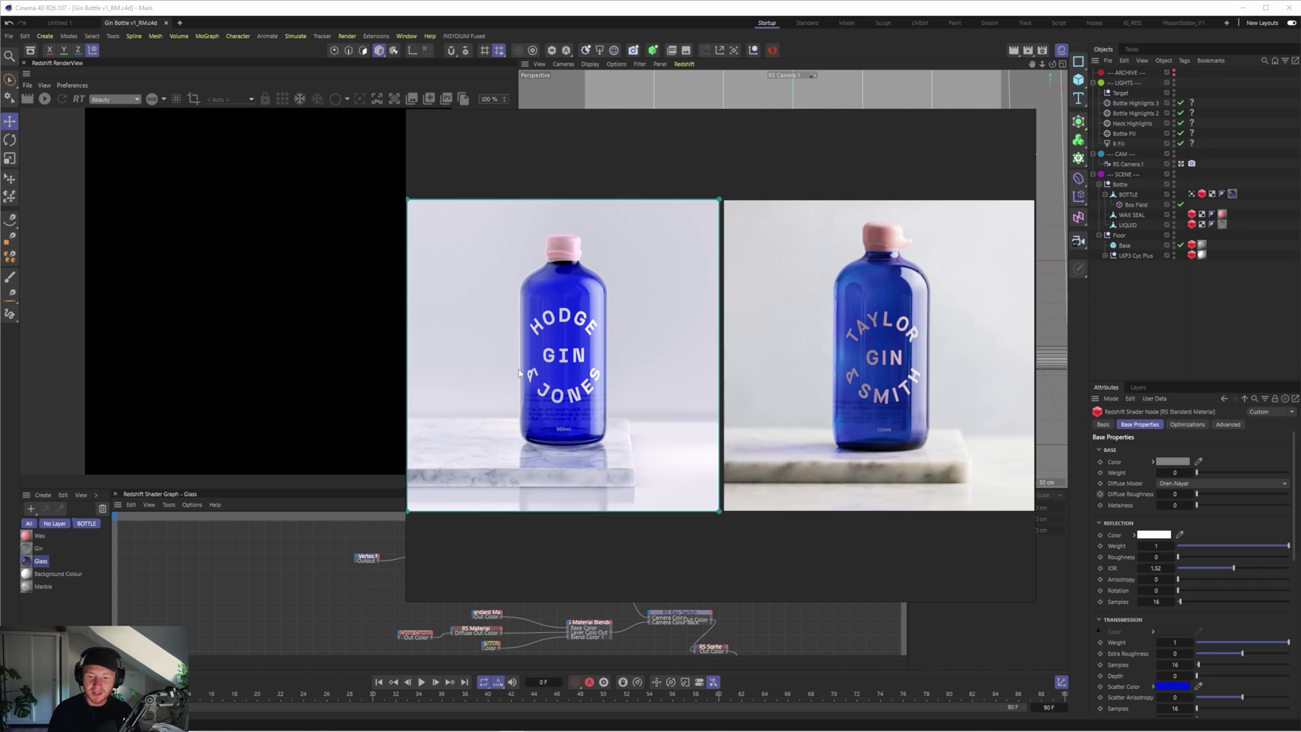
pyautogui.doubleClick(519, 374)
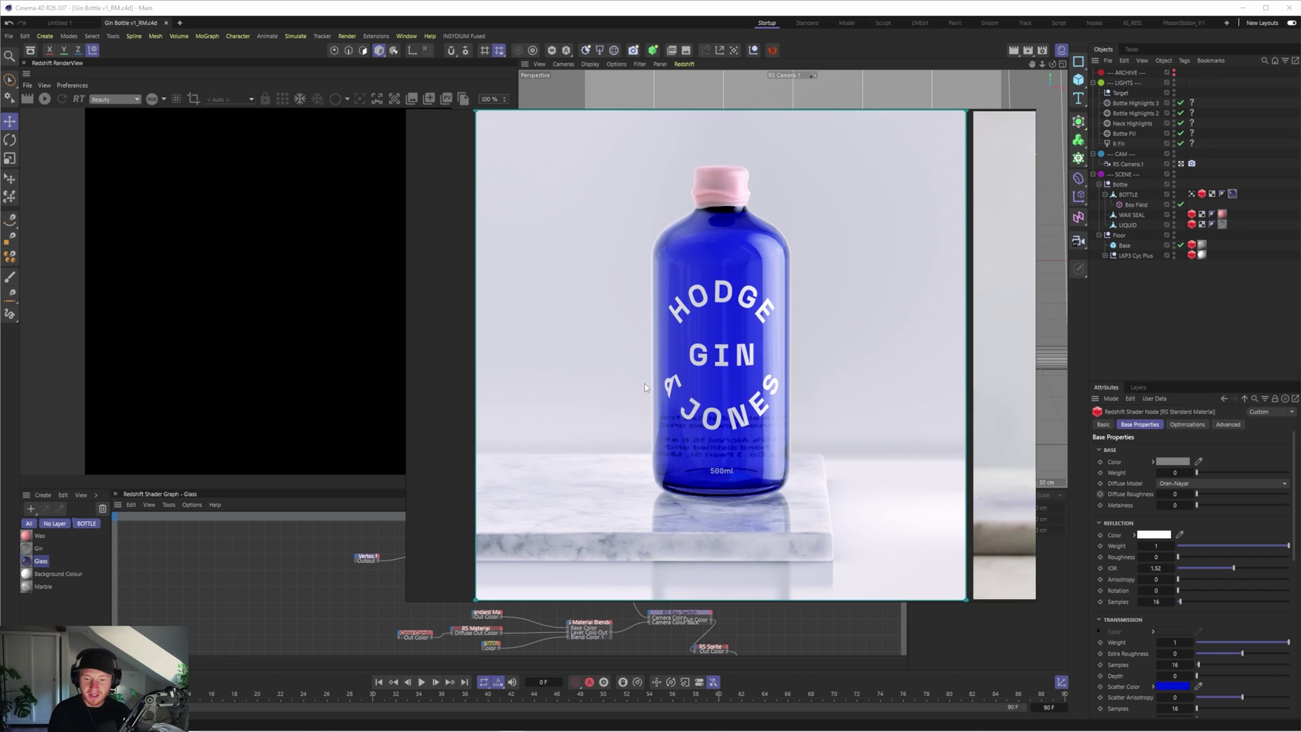
pyautogui.scroll(-5, 645, 384)
pyautogui.doubleClick(664, 314)
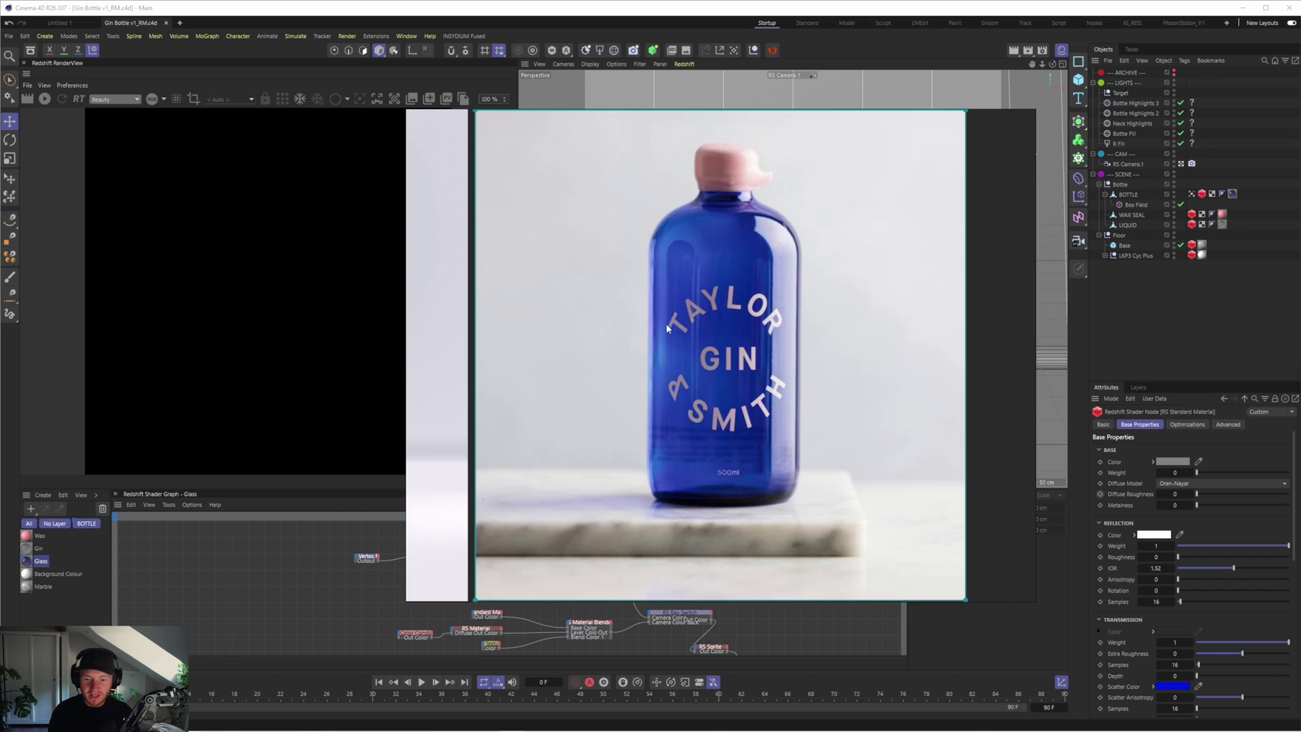
pyautogui.doubleClick(846, 405)
pyautogui.scroll(3, 742, 405)
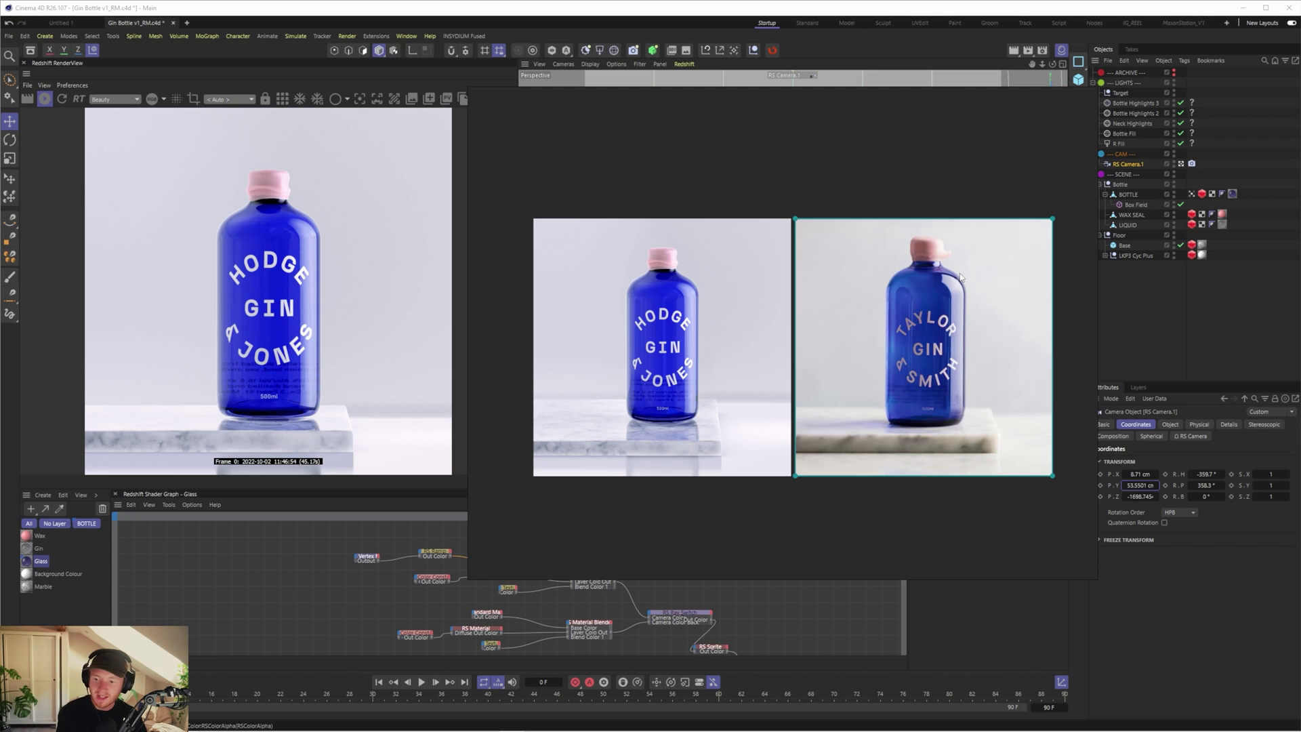
pyautogui.click(511, 722)
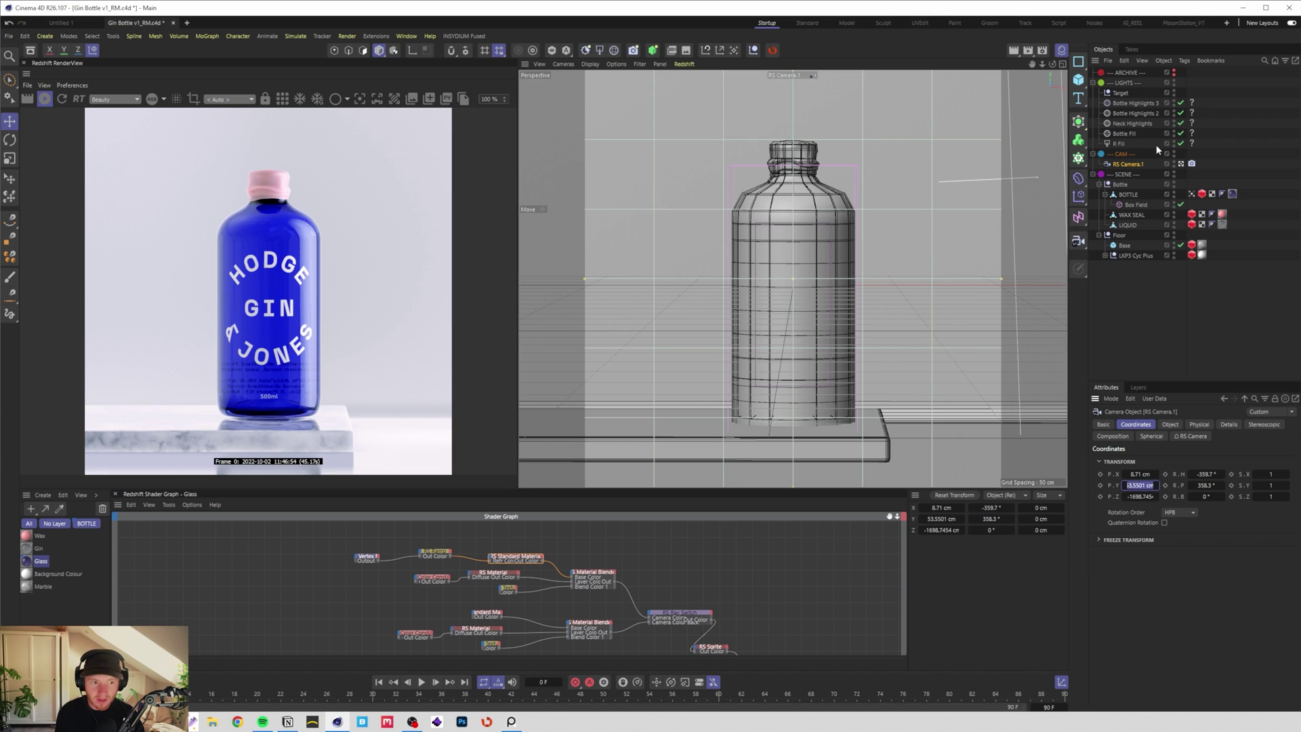
# Step: Disable the Bottle Highlights 3, Bottle Highlights 2, Neck Highlights and Bottle Fill lights, leaving only R Fill enabled
pyautogui.click(1125, 134)
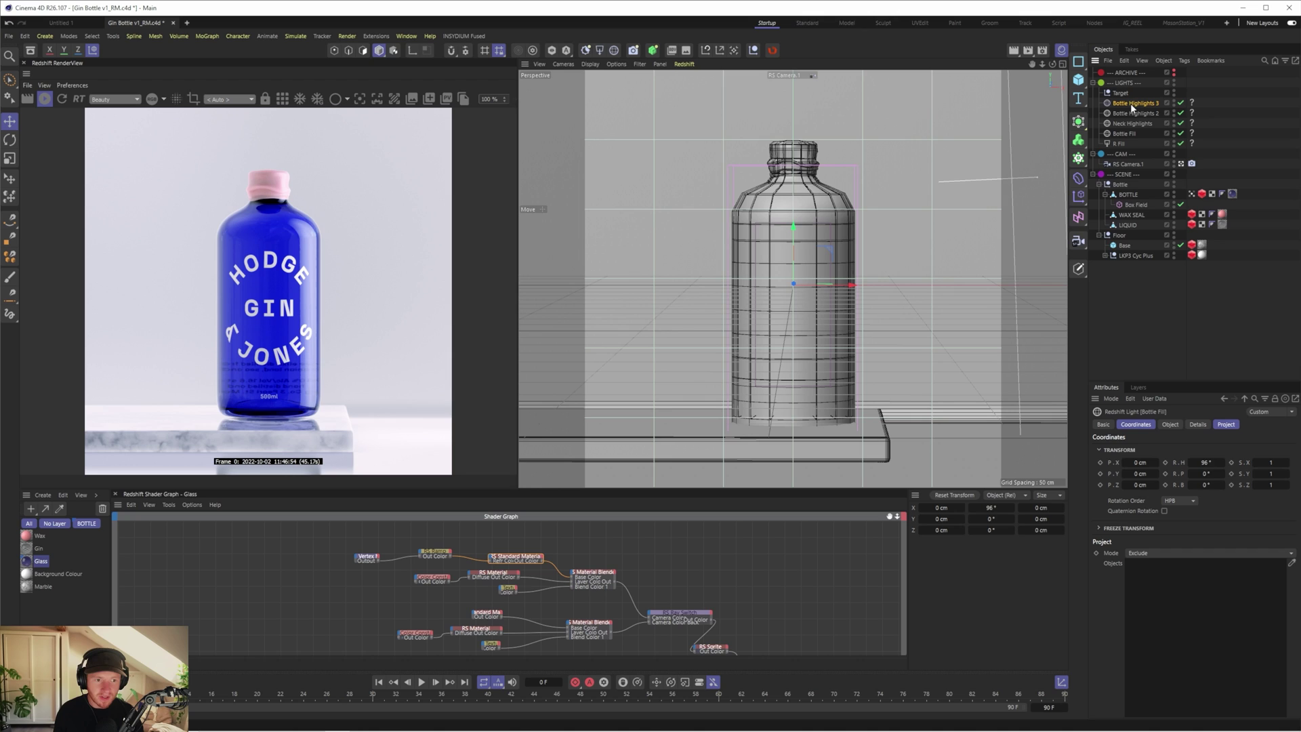
pyautogui.click(1130, 103)
pyautogui.moveTo(1181, 103); pyautogui.dragTo(1181, 144)
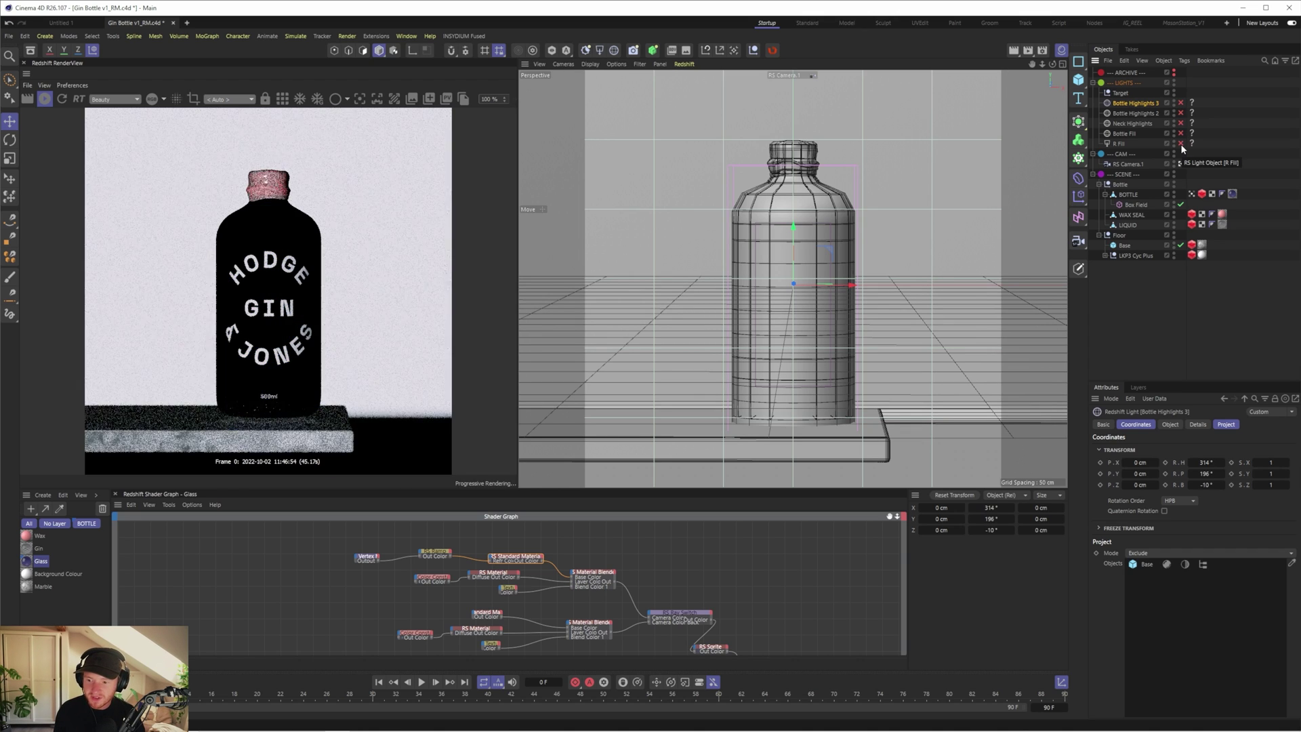
pyautogui.click(1181, 144)
# Step: Rename the R Fill light to R_KEY
pyautogui.click(1118, 143)
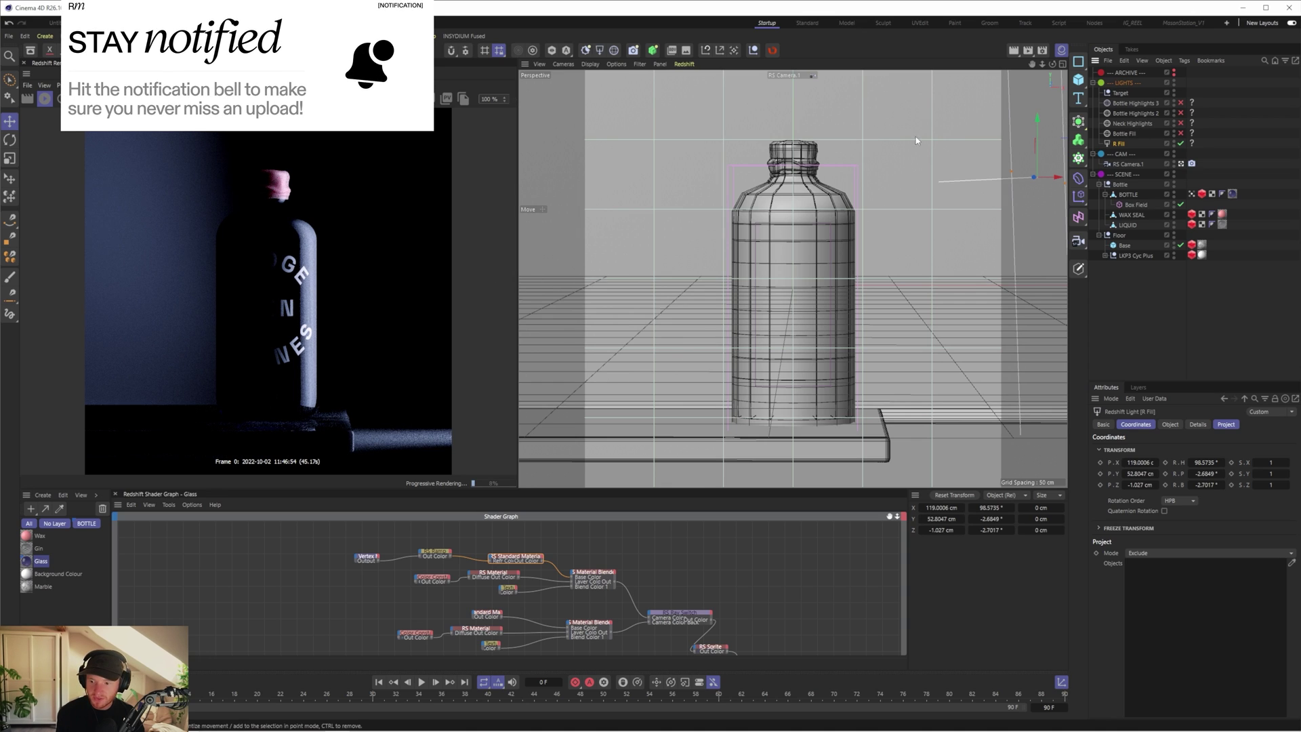
pyautogui.doubleClick(1119, 145)
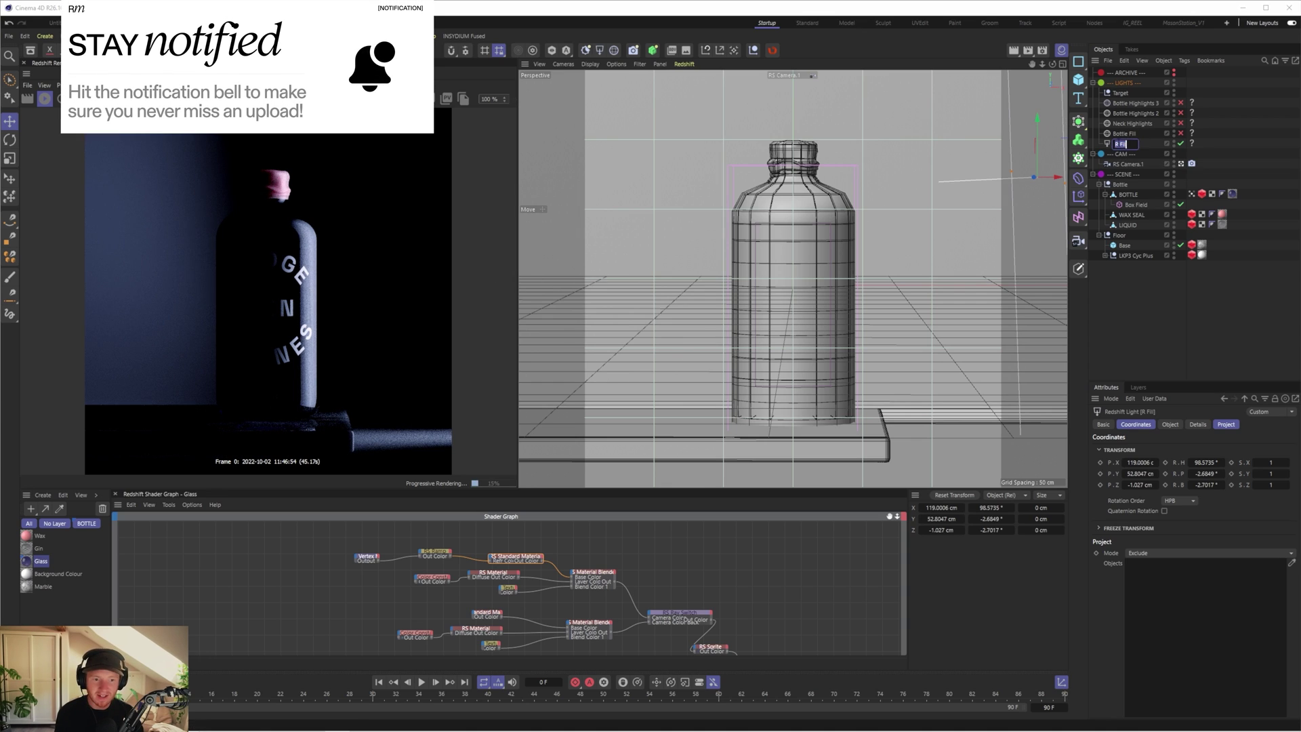
pyautogui.write('R')
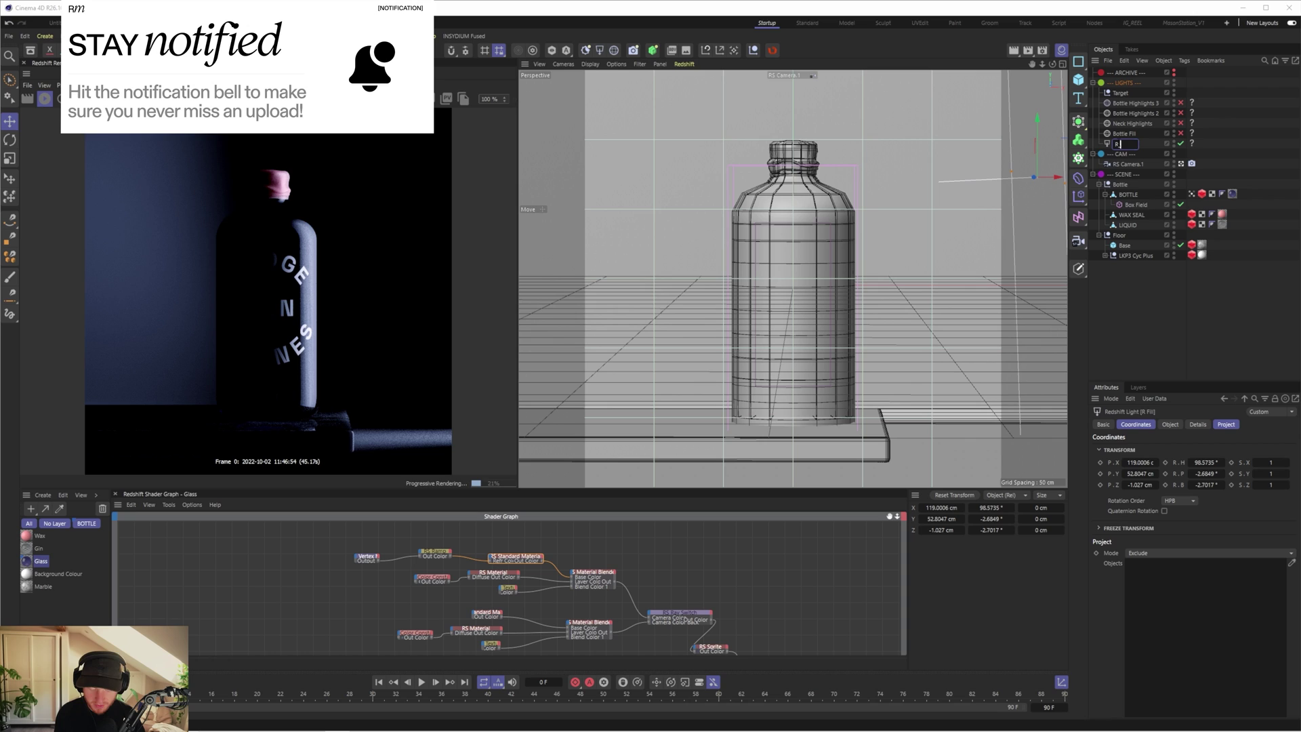
pyautogui.write('_KEY')
pyautogui.press('Return')
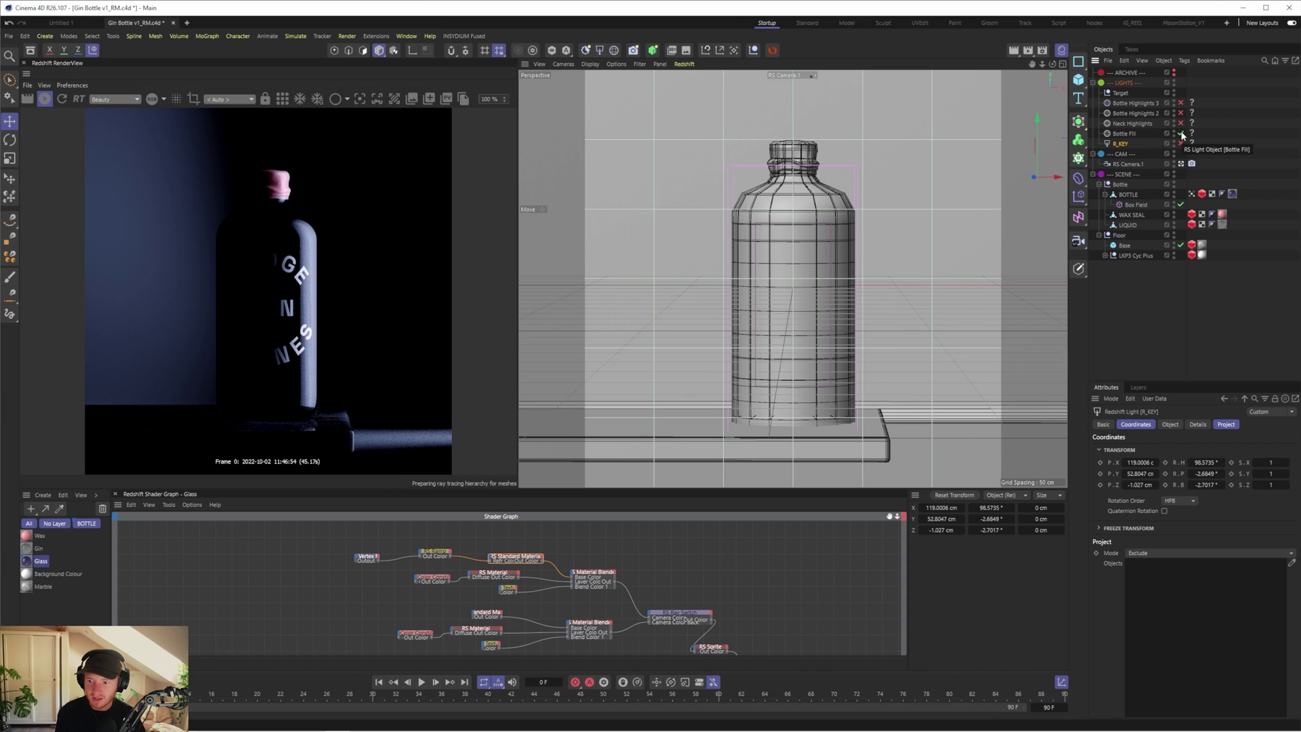
# Step: Isolate the Bottle Fill dome light in the render and inspect its object settings and texture file path
pyautogui.click(1123, 134)
pyautogui.click(1171, 425)
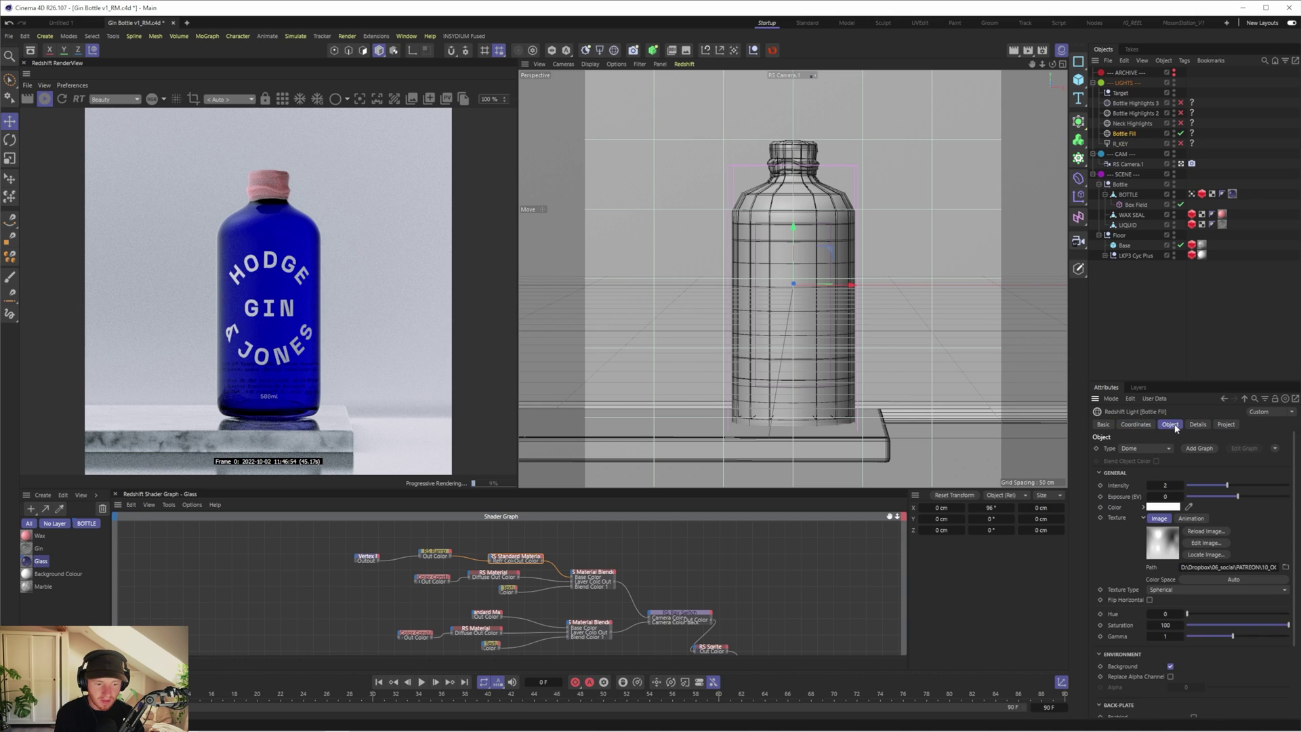
pyautogui.click(1203, 567)
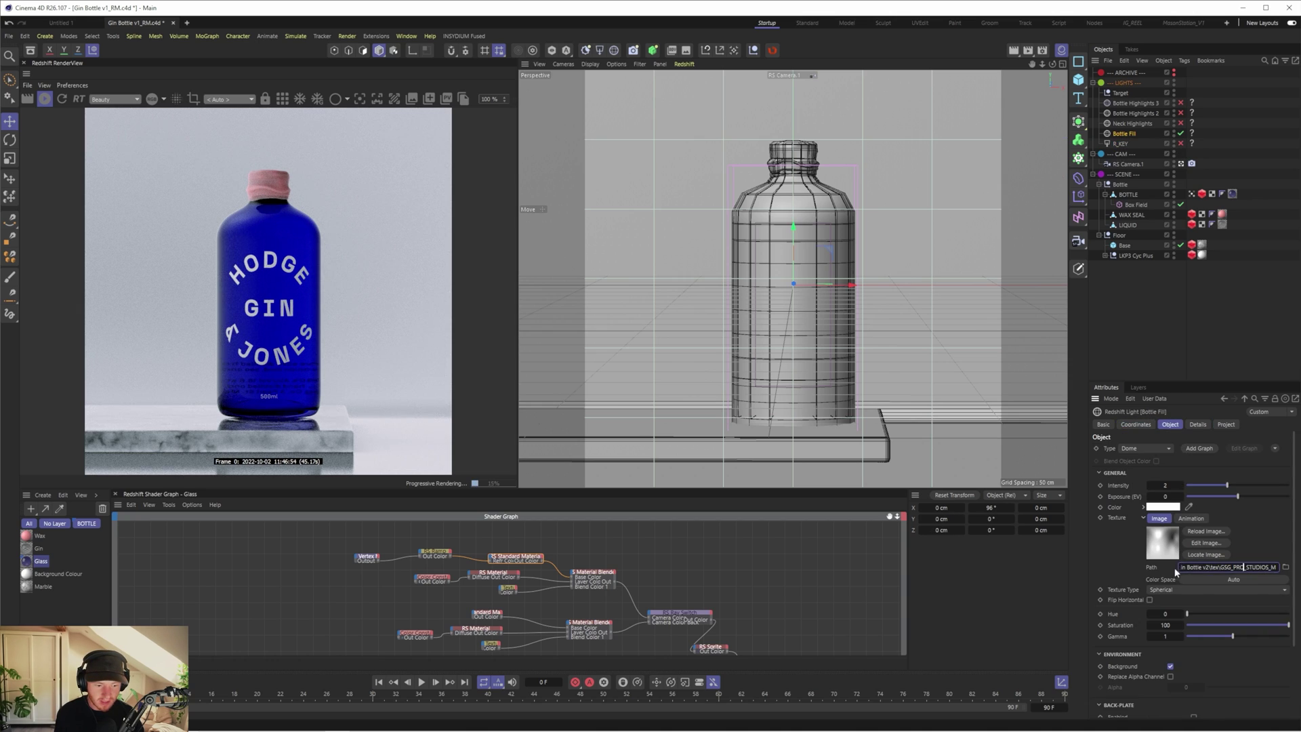
pyautogui.doubleClick(1220, 565)
pyautogui.click(1210, 567)
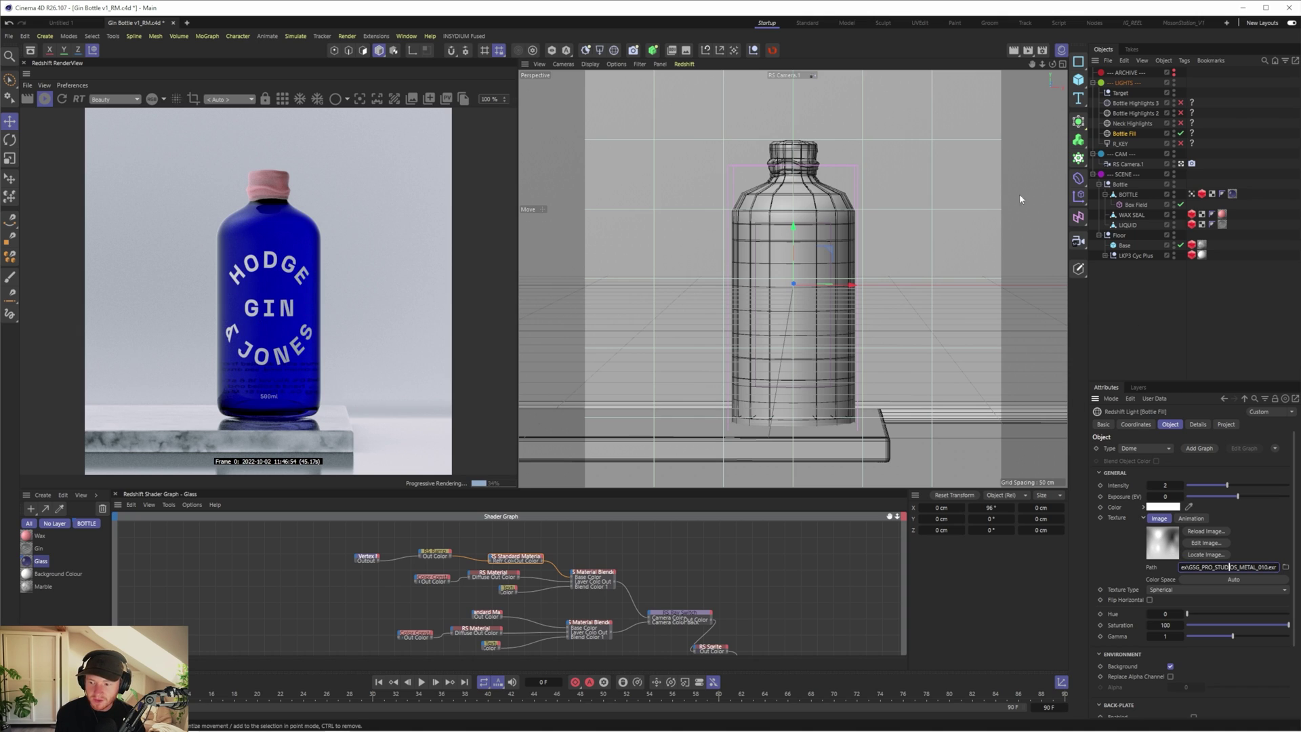
# Step: Isolate the Neck Highlights light to see its contribution to the render
pyautogui.click(1182, 134)
pyautogui.click(1181, 124)
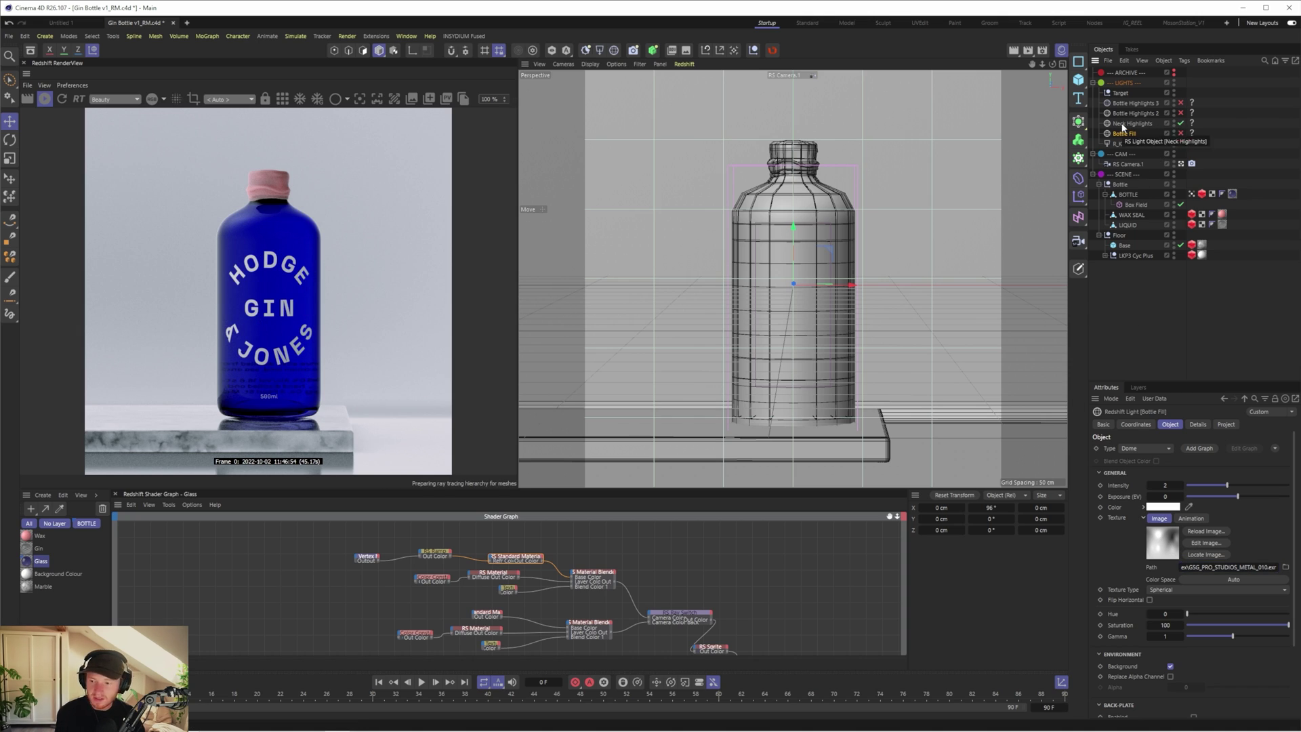
pyautogui.click(1126, 124)
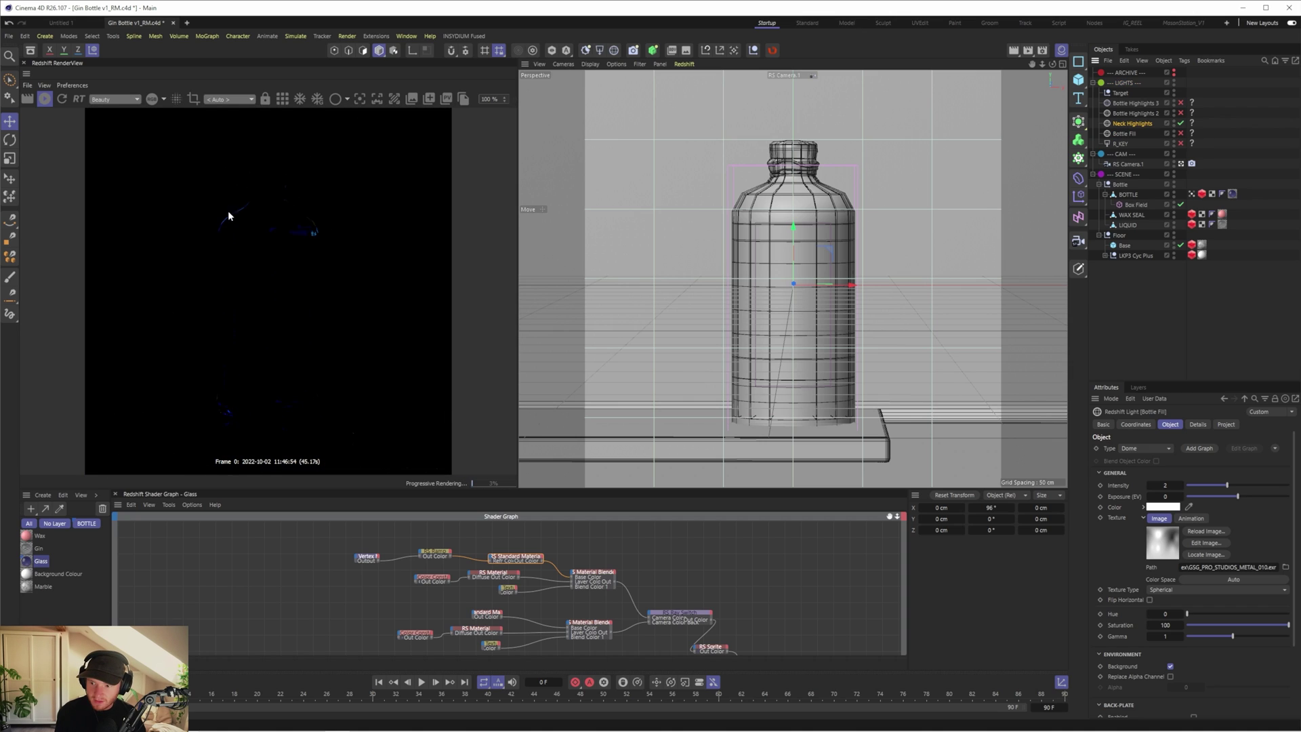
# Step: Isolate the Bottle Highlights 2 dome light and inspect its texture file path
pyautogui.click(1181, 124)
pyautogui.click(1181, 113)
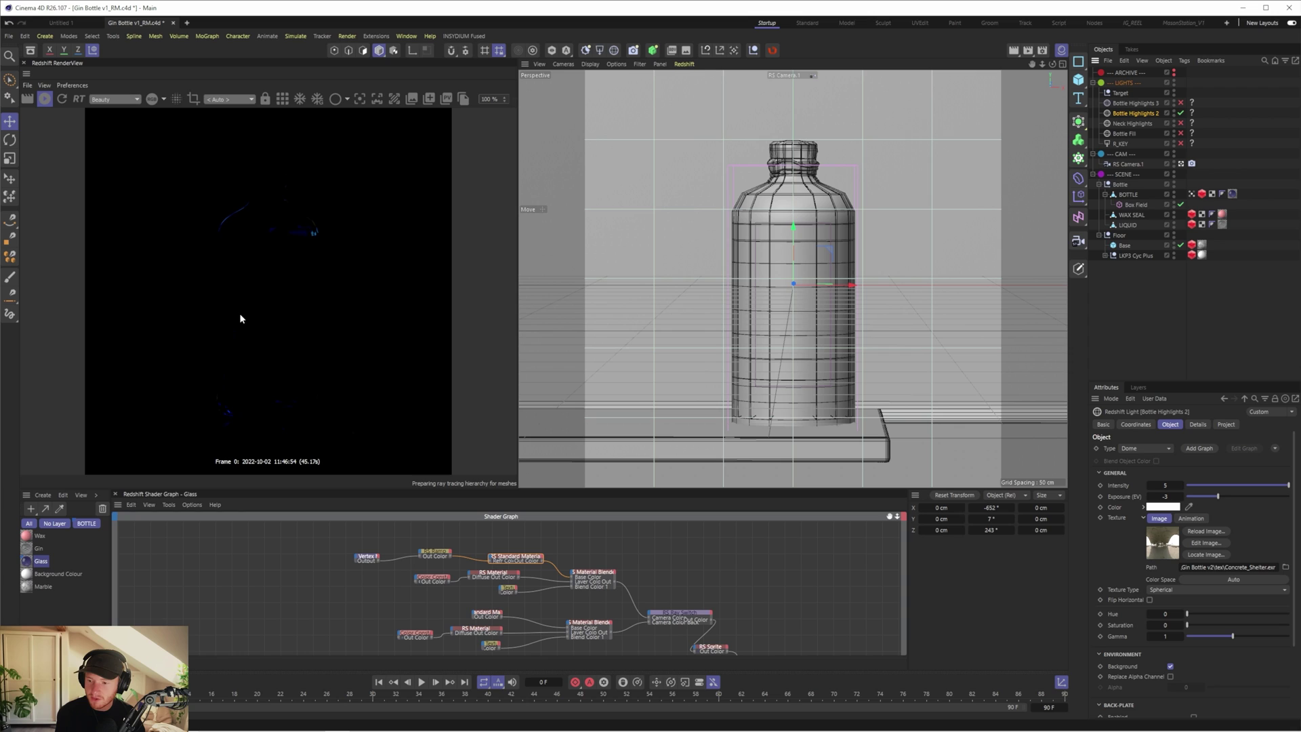
pyautogui.moveTo(1203, 566); pyautogui.dragTo(1276, 567)
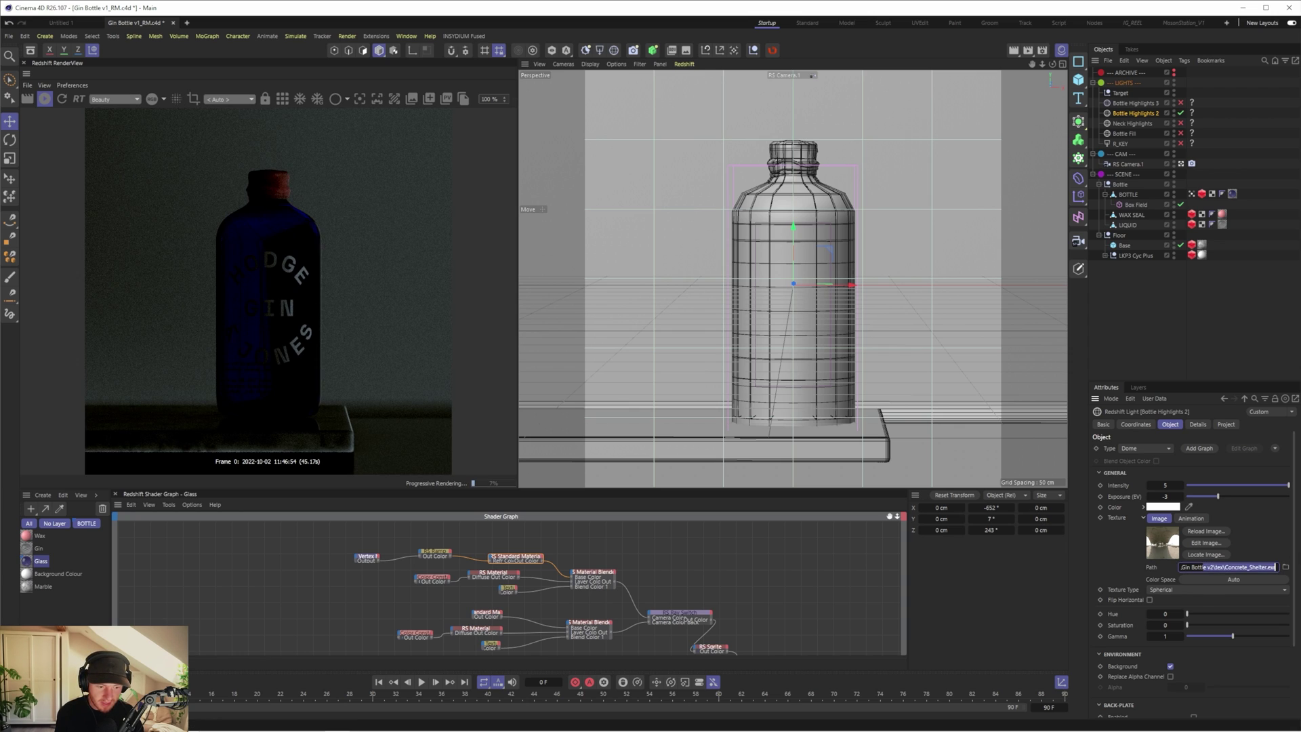
pyautogui.click(1238, 567)
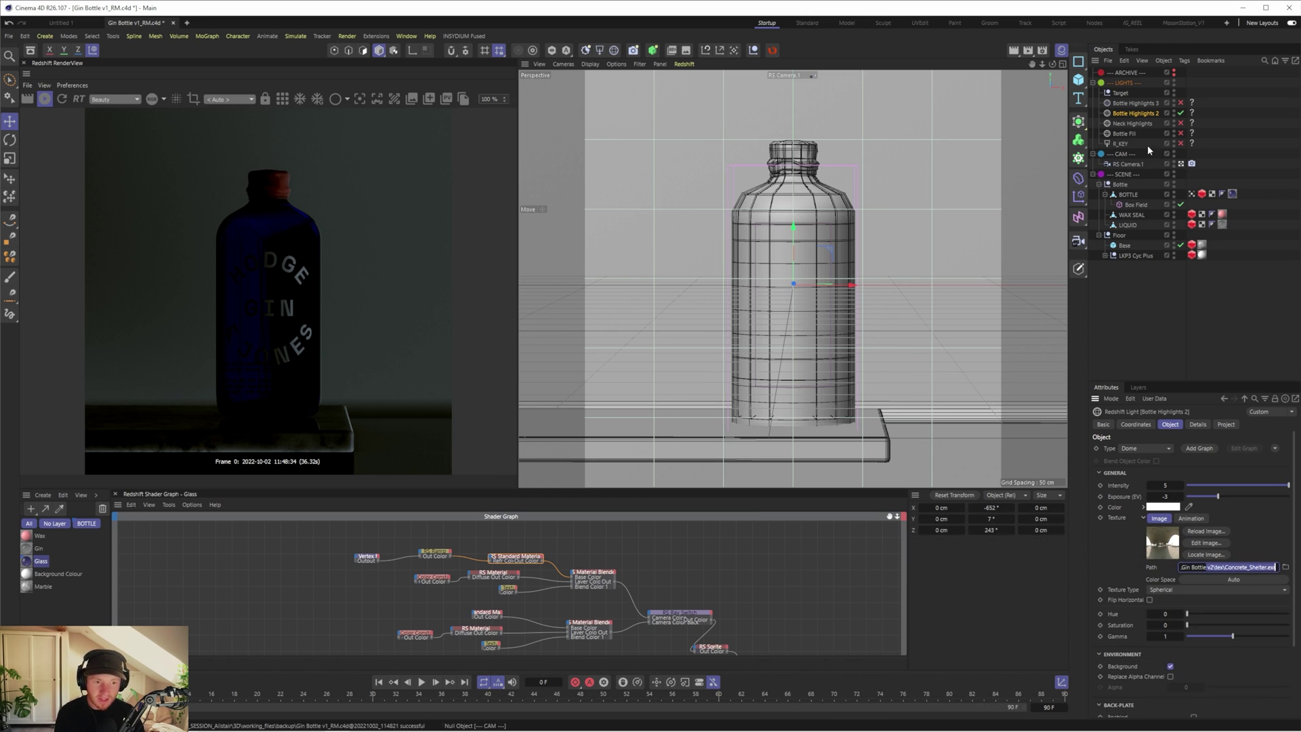
pyautogui.click(1215, 567)
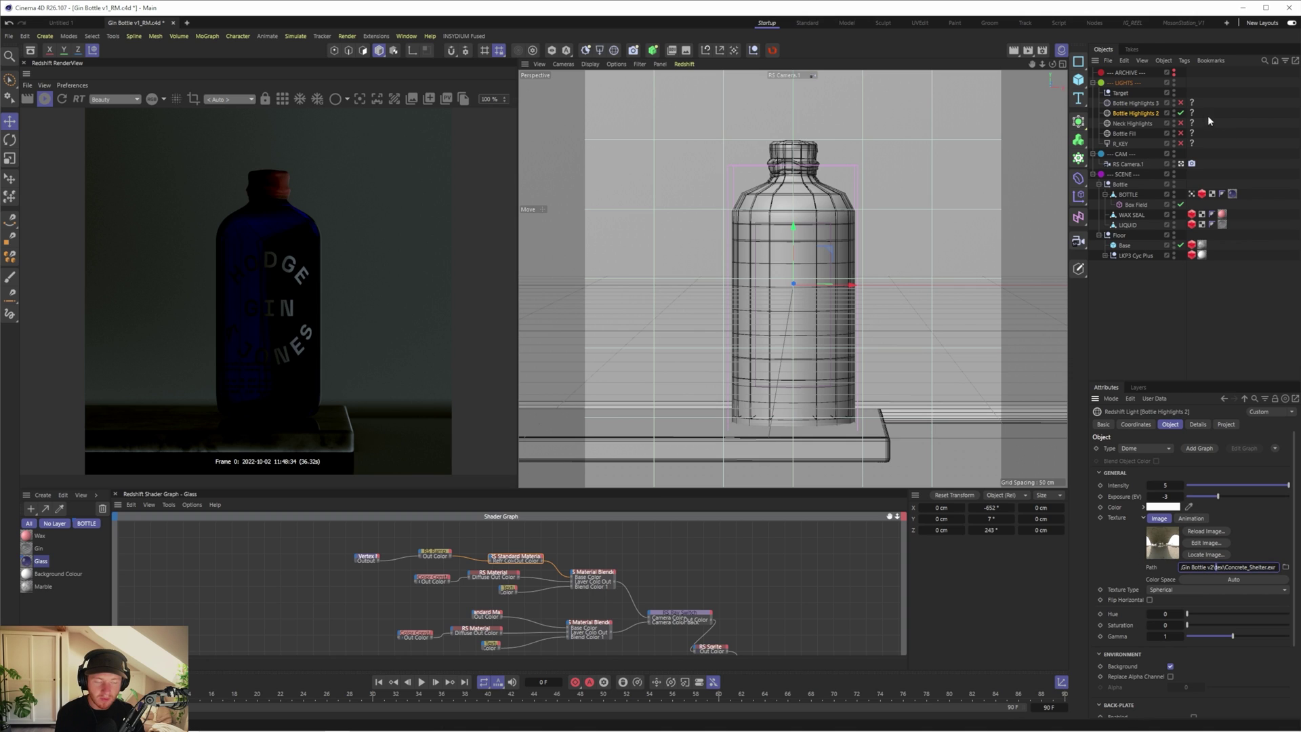
# Step: Isolate the Bottle Highlights 3 light and check which texture it uses
pyautogui.click(1180, 113)
pyautogui.click(1152, 104)
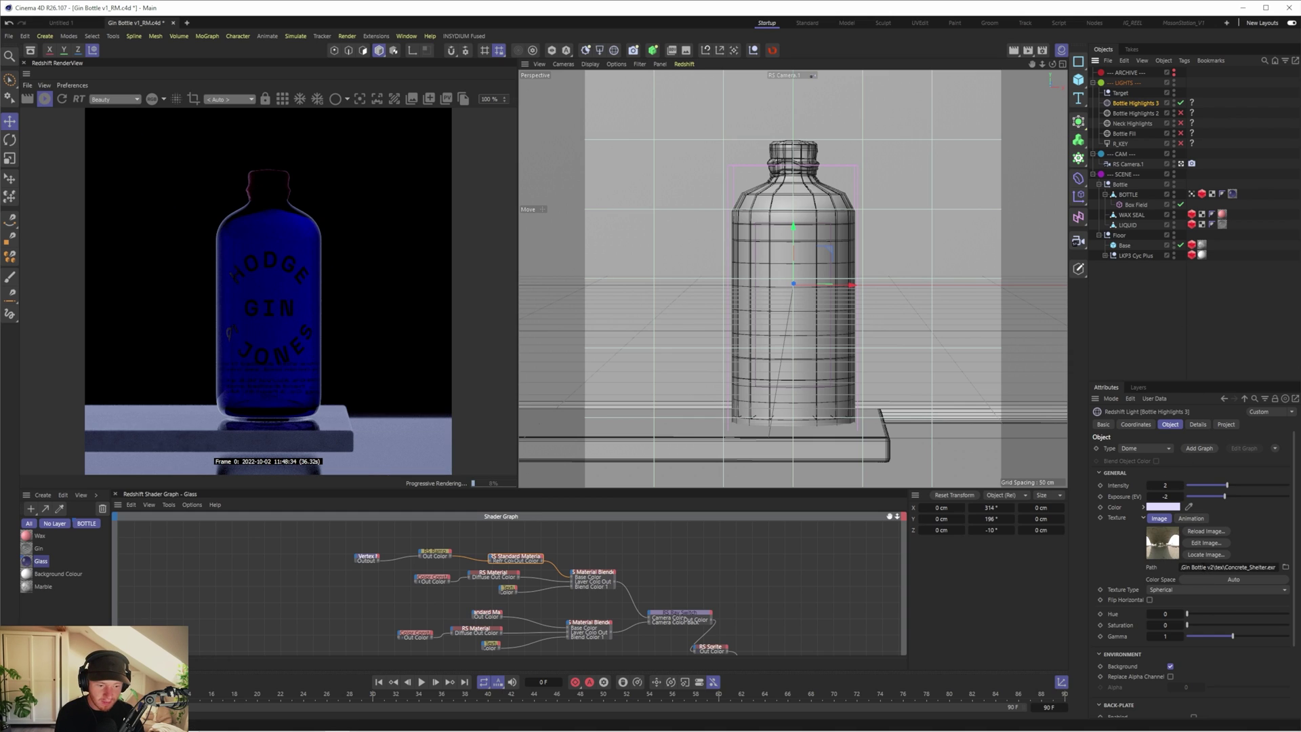
pyautogui.click(1246, 567)
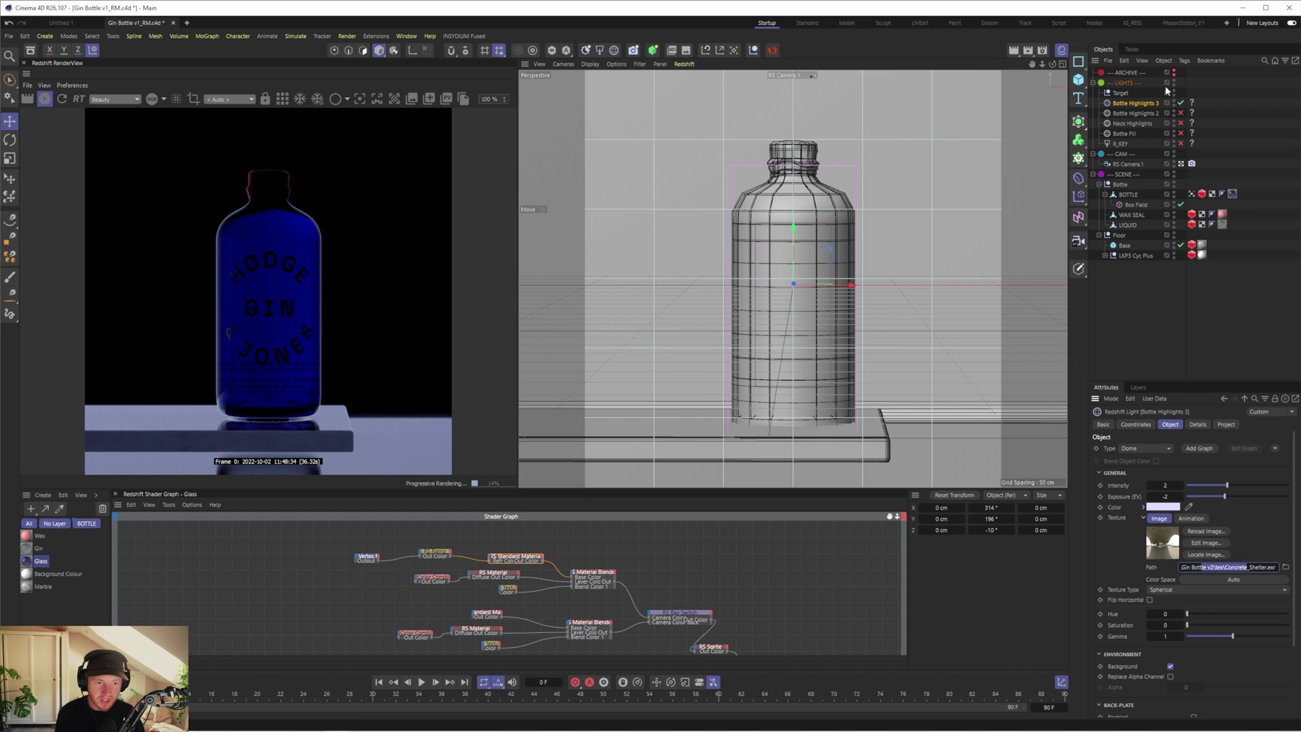
# Step: Leave only the R_KEY light enabled and hide the reference board after comparing the lighting
pyautogui.moveTo(1180, 113); pyautogui.dragTo(1184, 144)
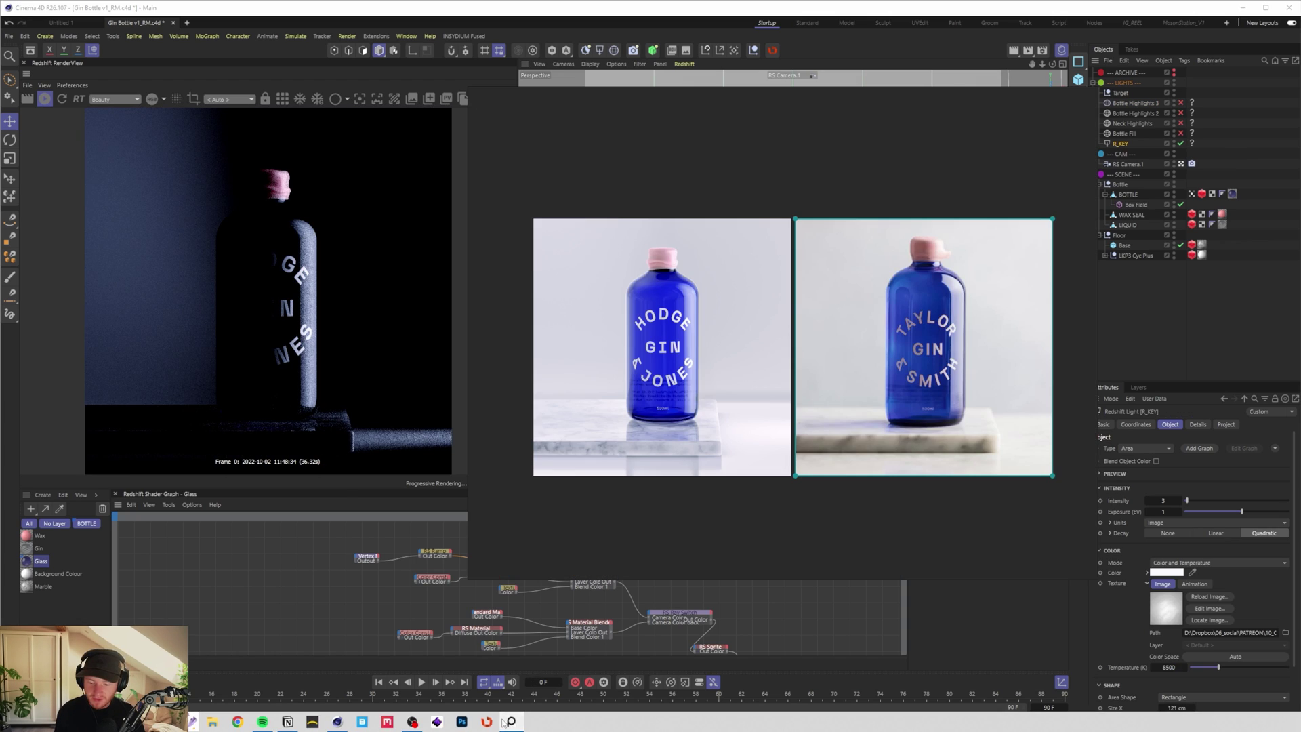
pyautogui.click(510, 722)
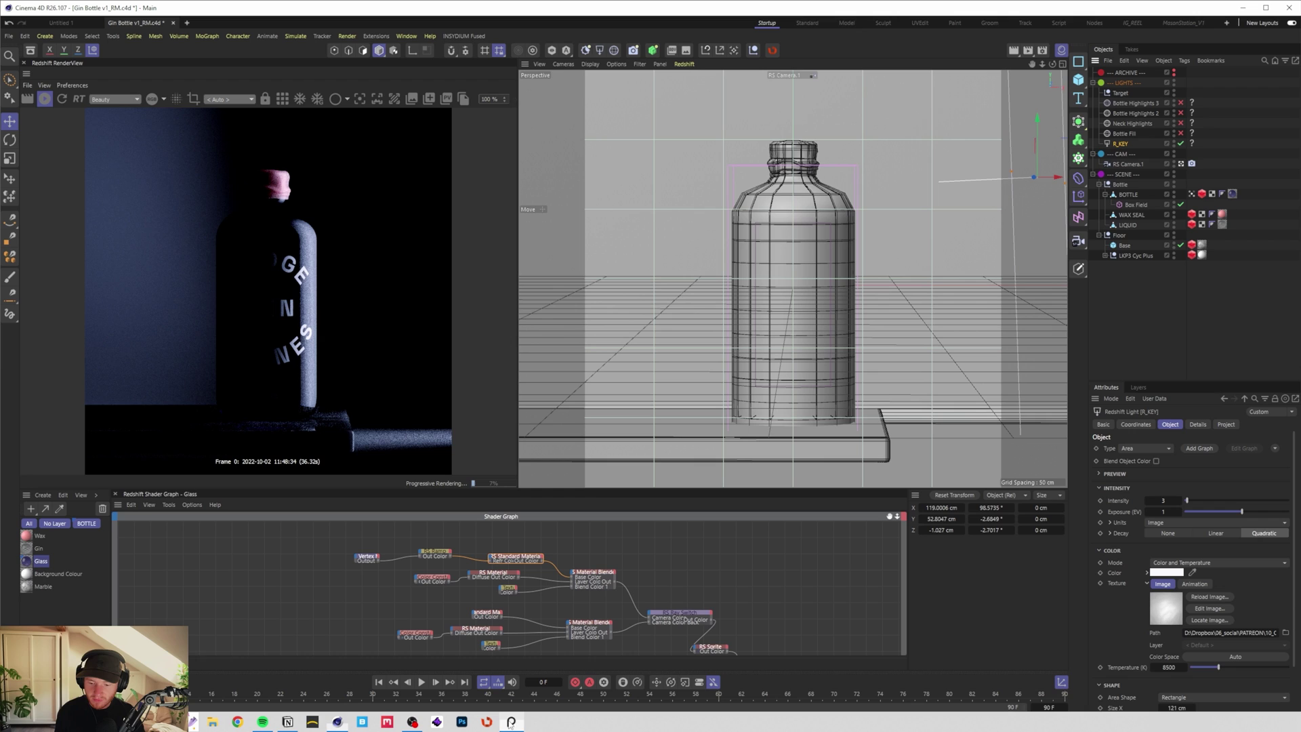
# Step: Lock the render view to RS Camera 1 and switch the viewport to the default camera
pyautogui.click(266, 98)
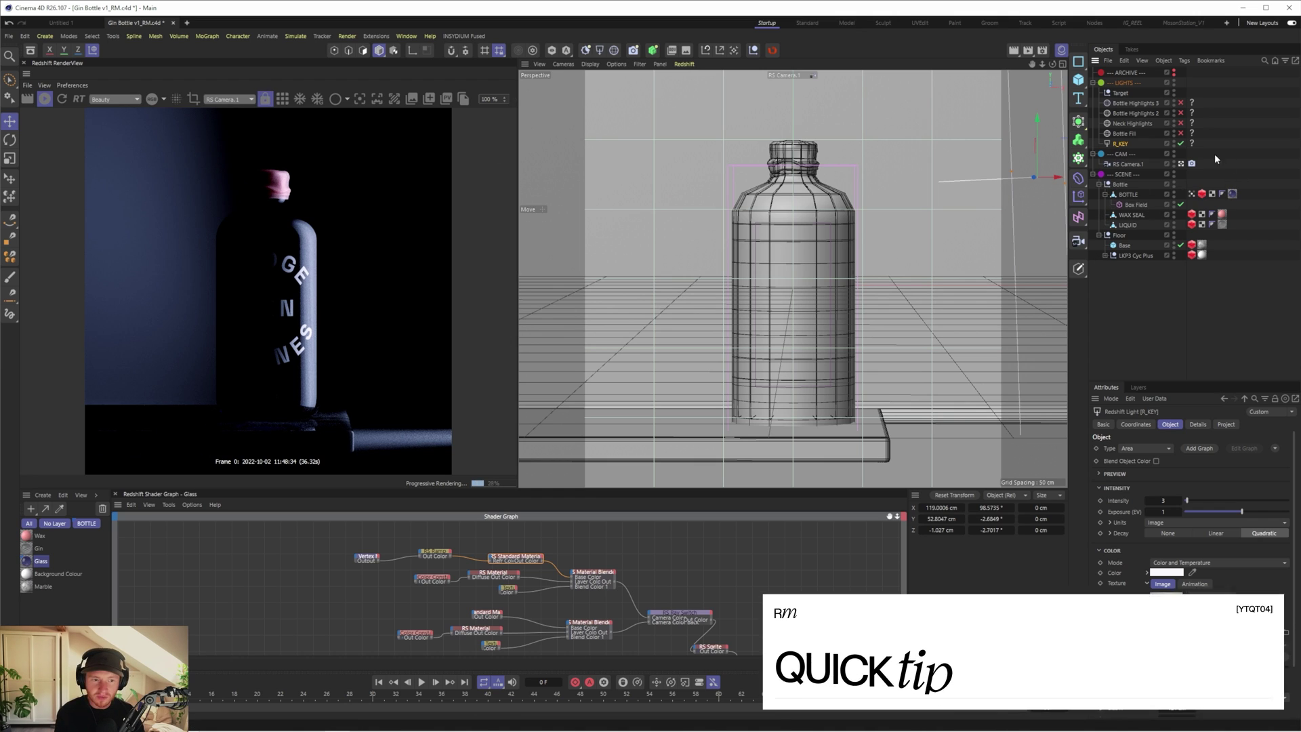
pyautogui.click(1181, 164)
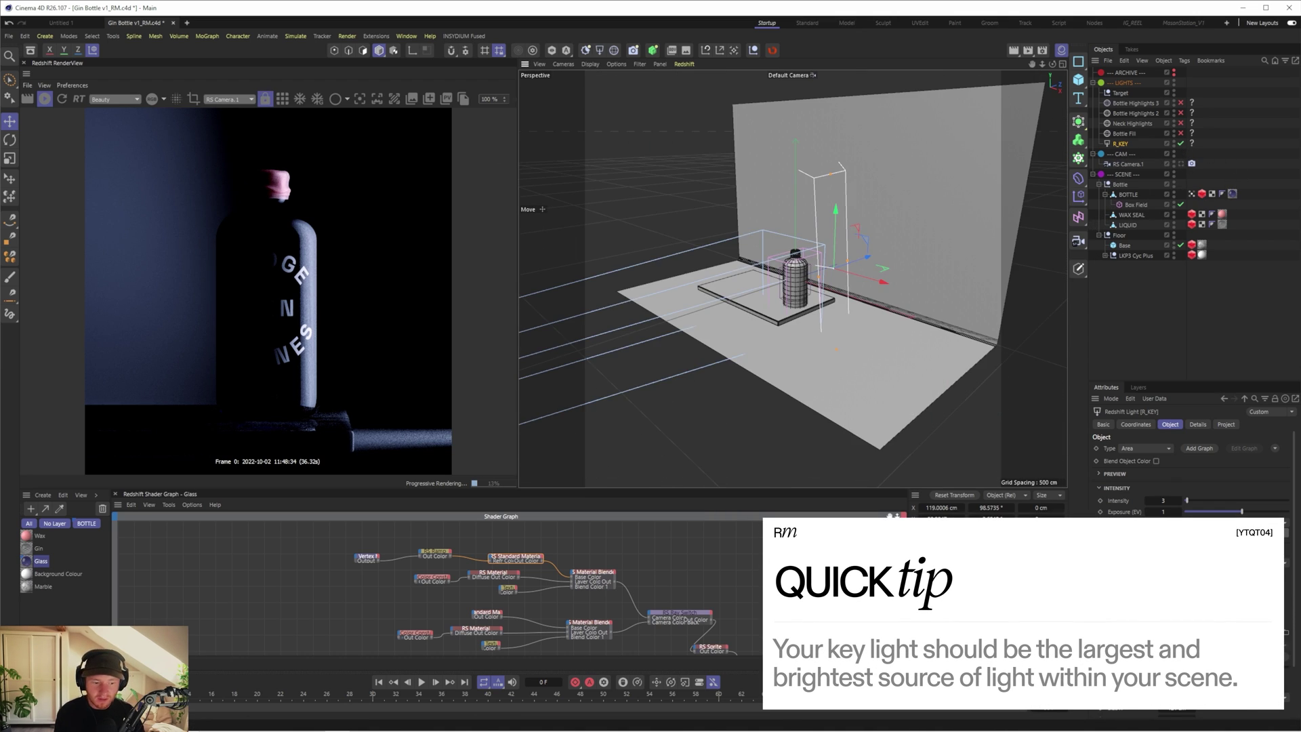
# Step: Enlarge the R_KEY area light to about 412 cm in Size X and move it to about X 245, Y 142, Z 14 cm
pyautogui.scroll(-3, 1296, 619)
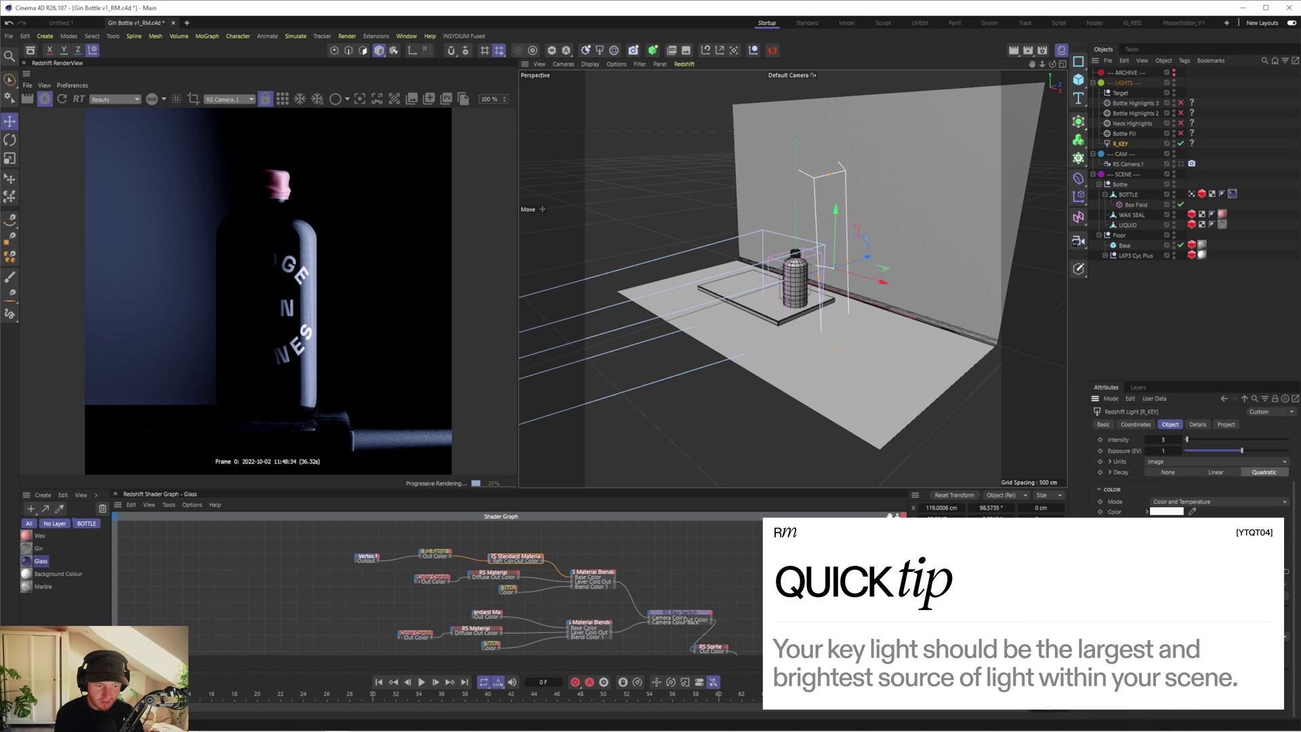
pyautogui.scroll(3, 1193, 569)
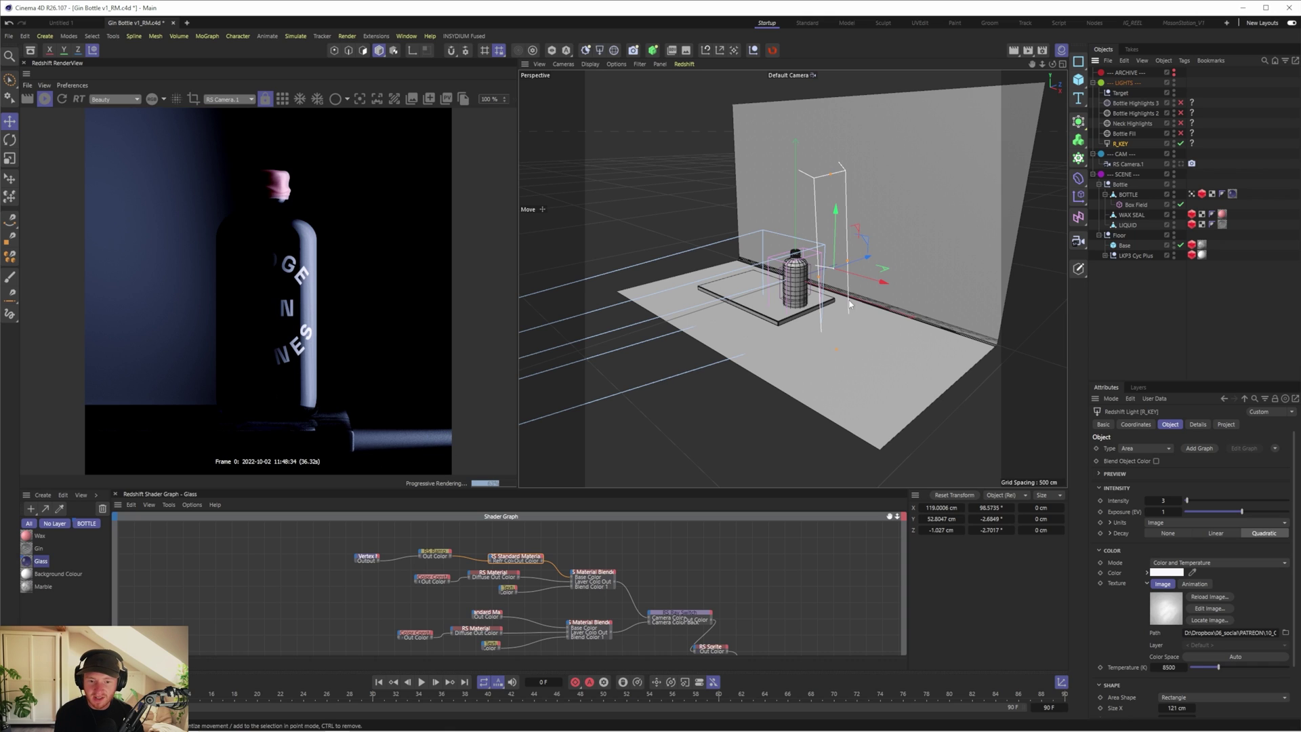
pyautogui.moveTo(819, 281); pyautogui.dragTo(857, 276)
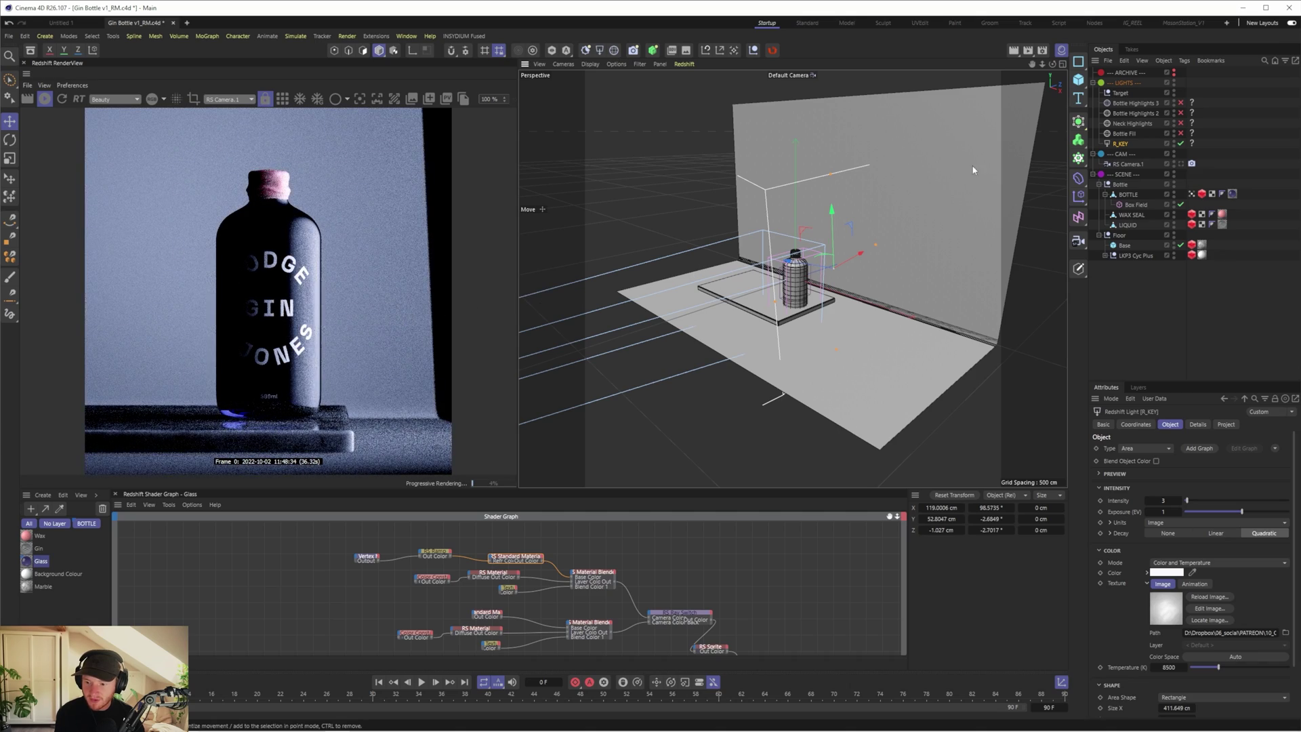
pyautogui.moveTo(816, 266); pyautogui.dragTo(892, 233)
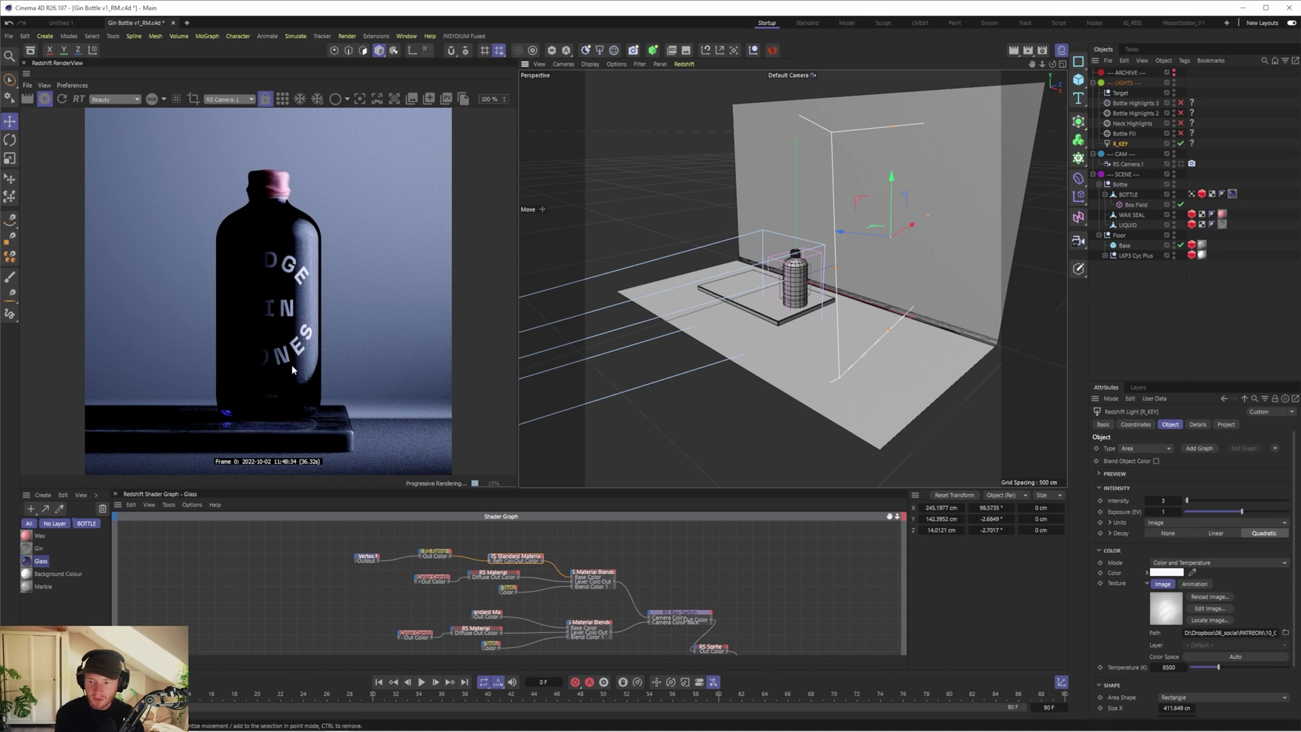
# Step: Rotate the R_KEY light beside the bottle to a heading of about 91° with pitch and bank close to 0°
pyautogui.press('r')
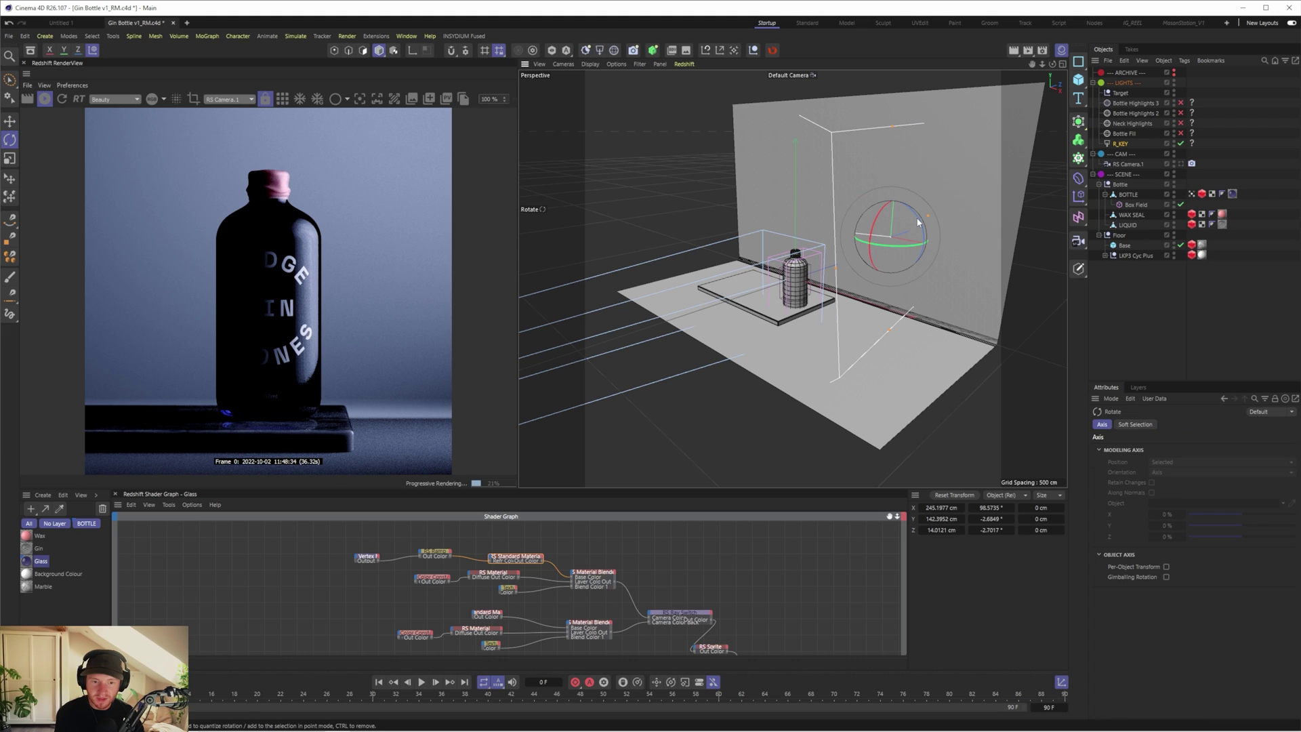
pyautogui.moveTo(919, 222); pyautogui.dragTo(921, 220)
pyautogui.moveTo(851, 236)
pyautogui.mouseDown()
pyautogui.moveTo(941, 237)
pyautogui.moveTo(854, 236)
pyautogui.mouseUp()
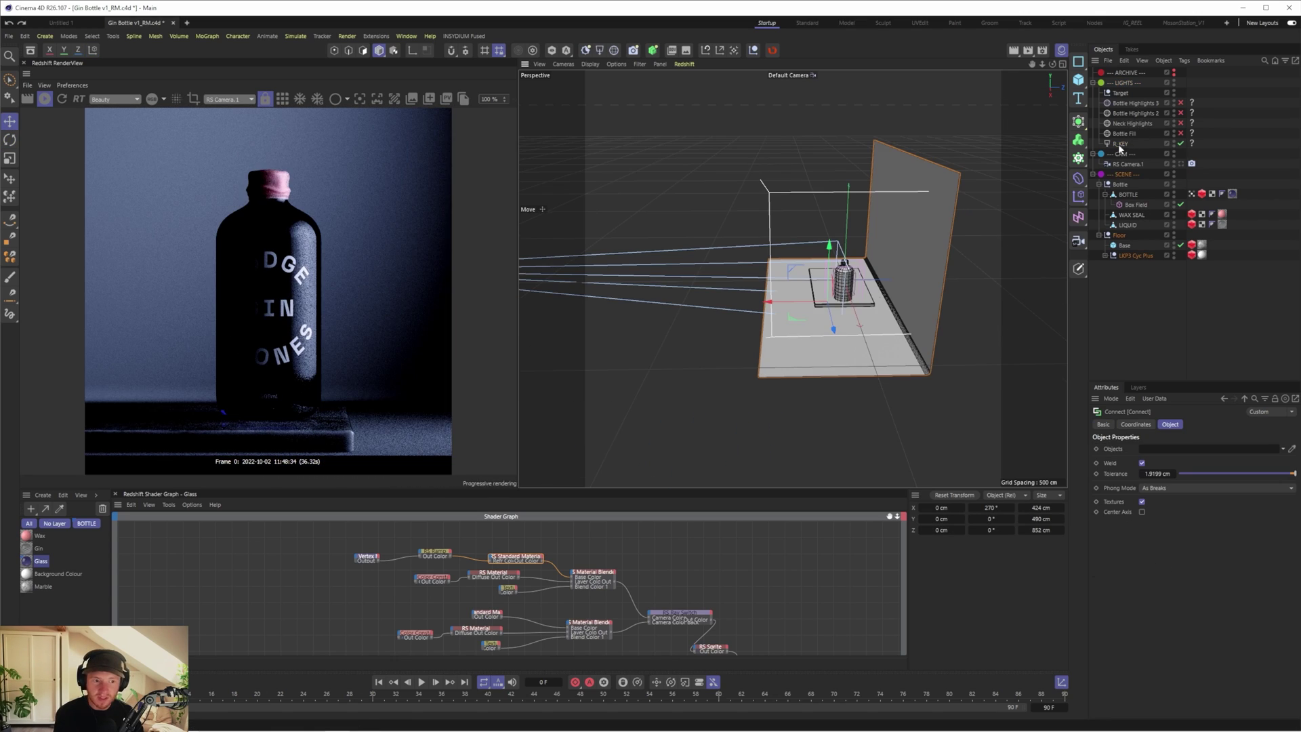
pyautogui.click(1120, 144)
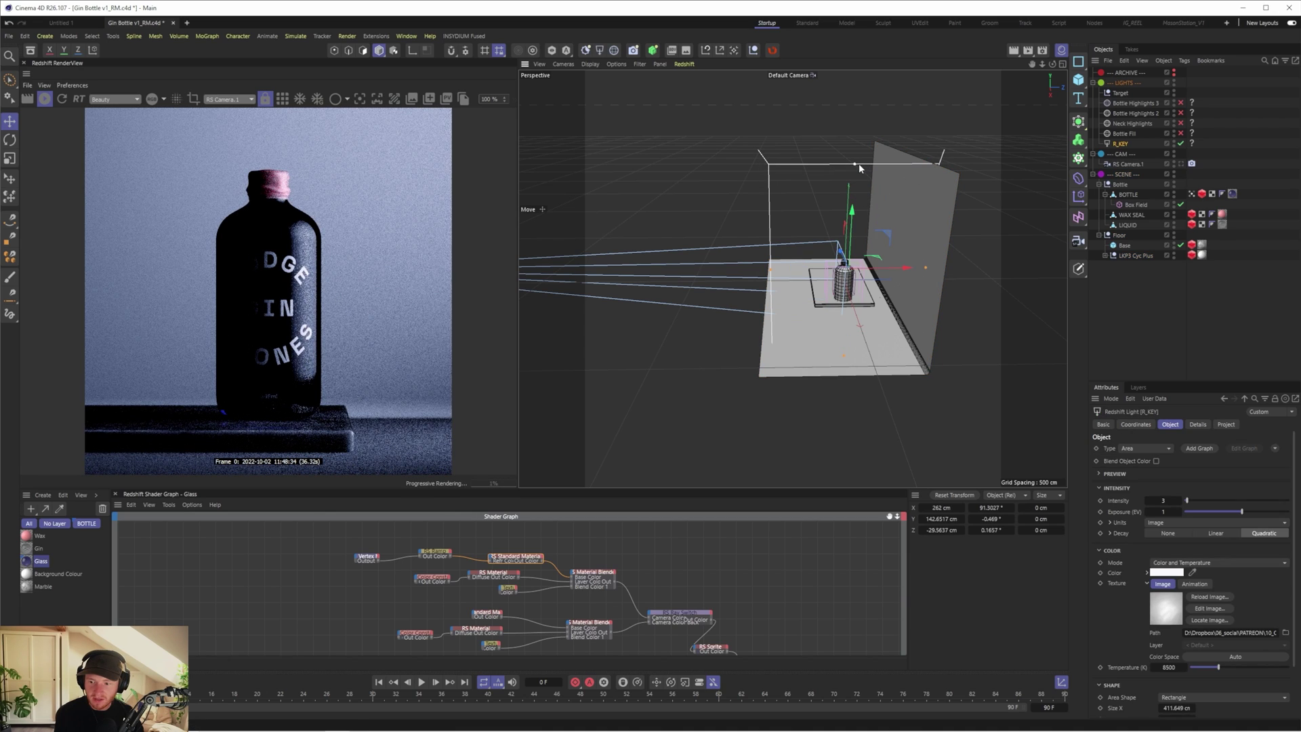
# Step: Adjust the R_KEY area light's width to about 373 cm in Size X
pyautogui.moveTo(859, 164); pyautogui.dragTo(873, 286)
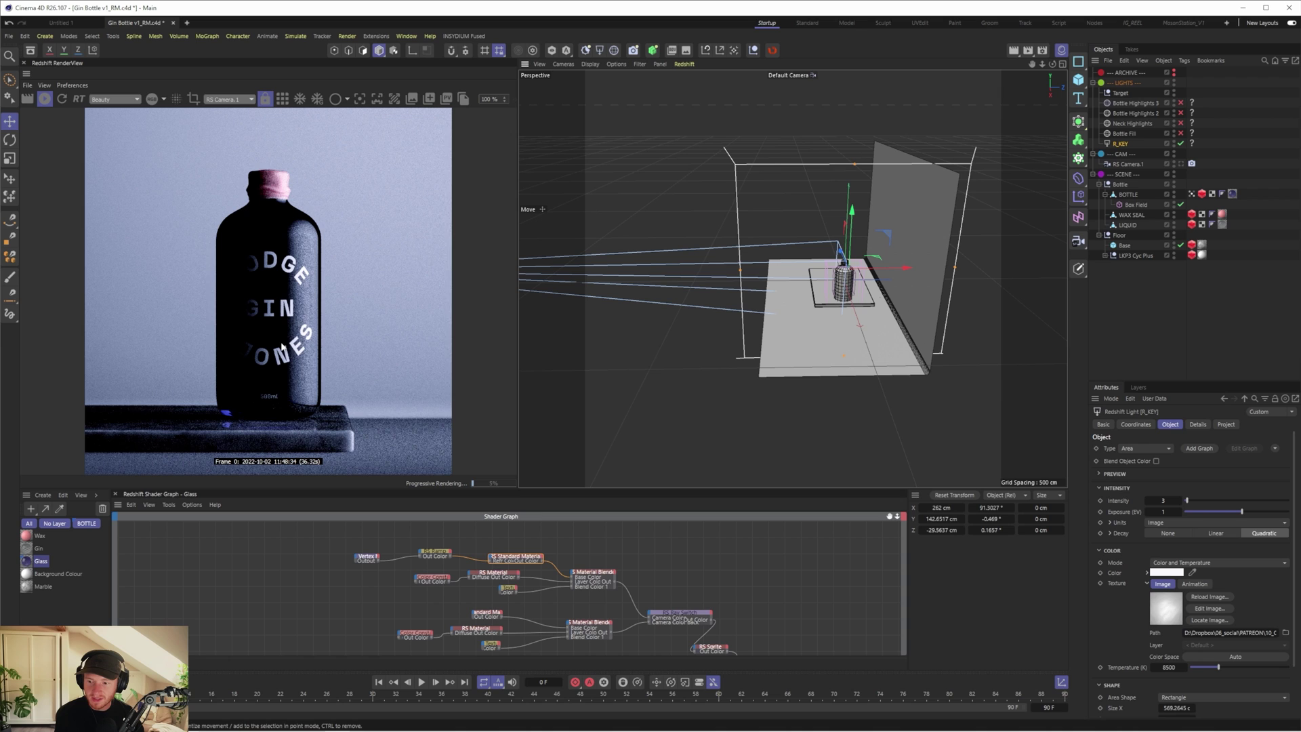
pyautogui.moveTo(953, 269); pyautogui.dragTo(906, 268)
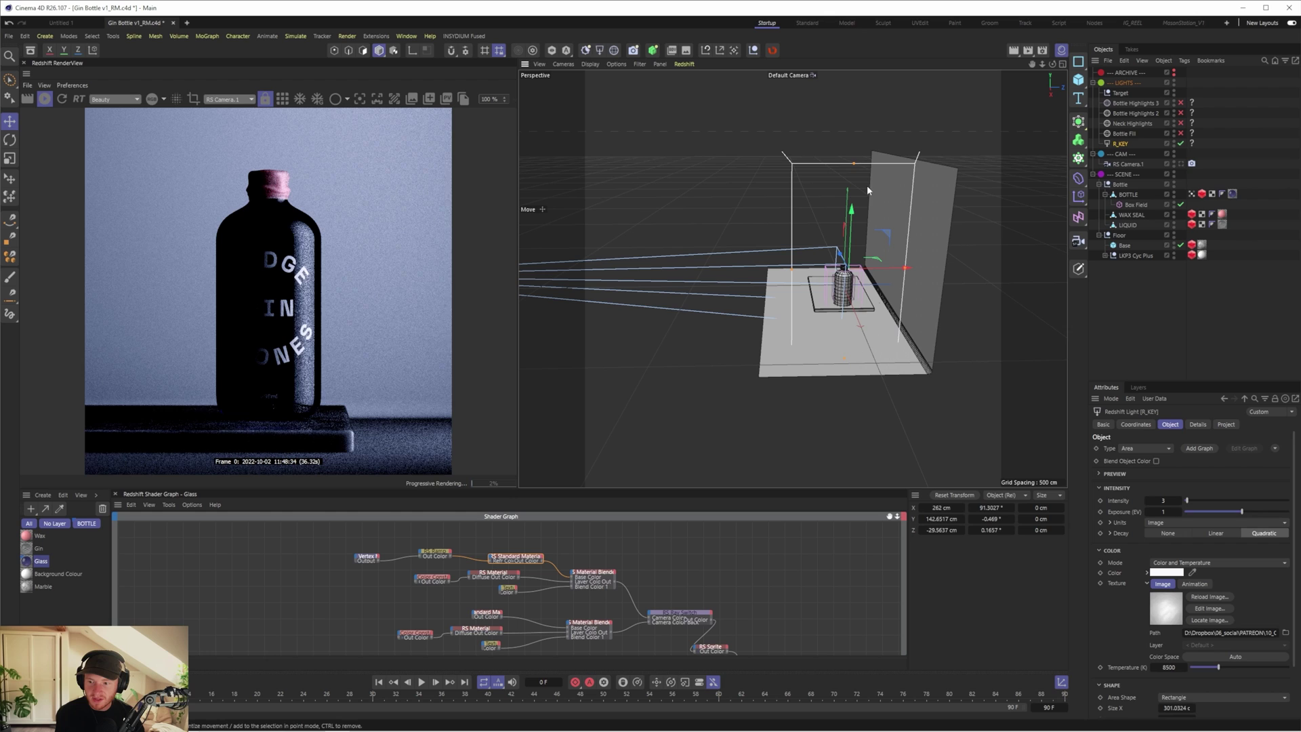
# Step: Inspect the backdrop and compare the current render's lighting and background with the bottle images on the reference board
pyautogui.click(923, 310)
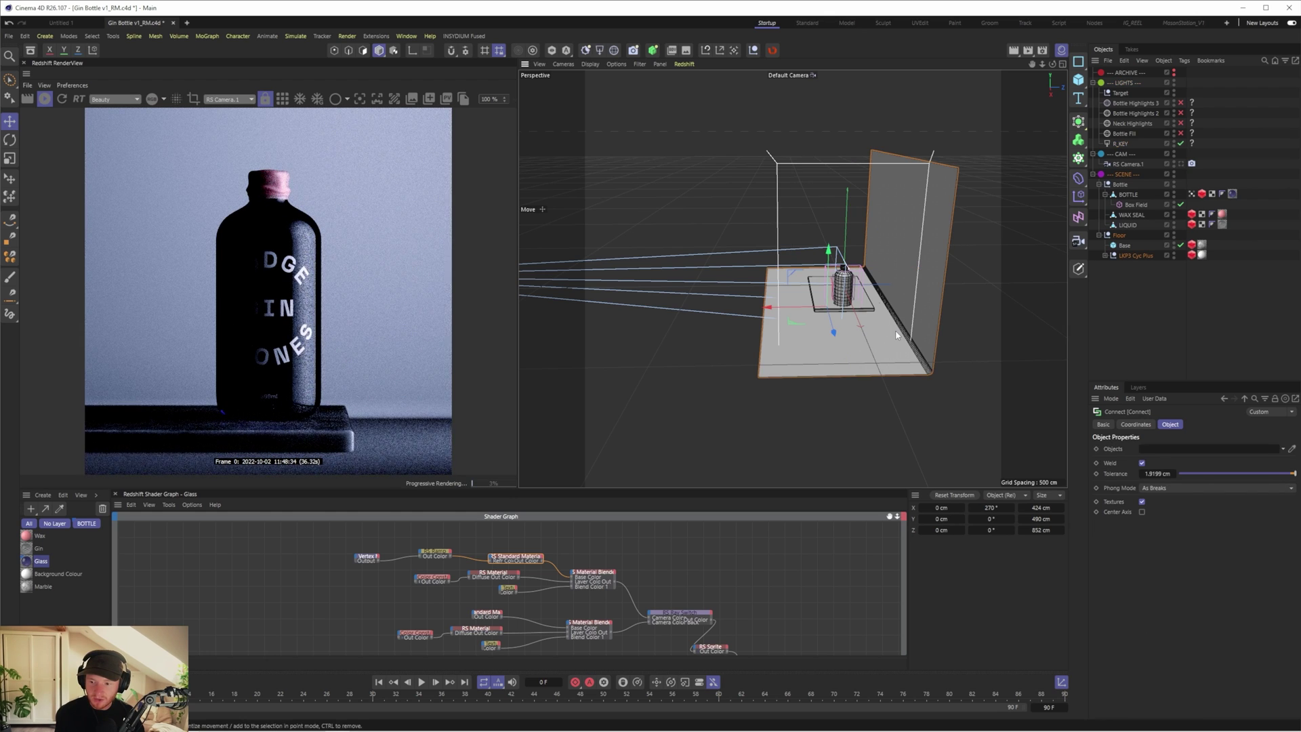
pyautogui.scroll(3, 908, 357)
pyautogui.scroll(4, 908, 356)
pyautogui.click(512, 720)
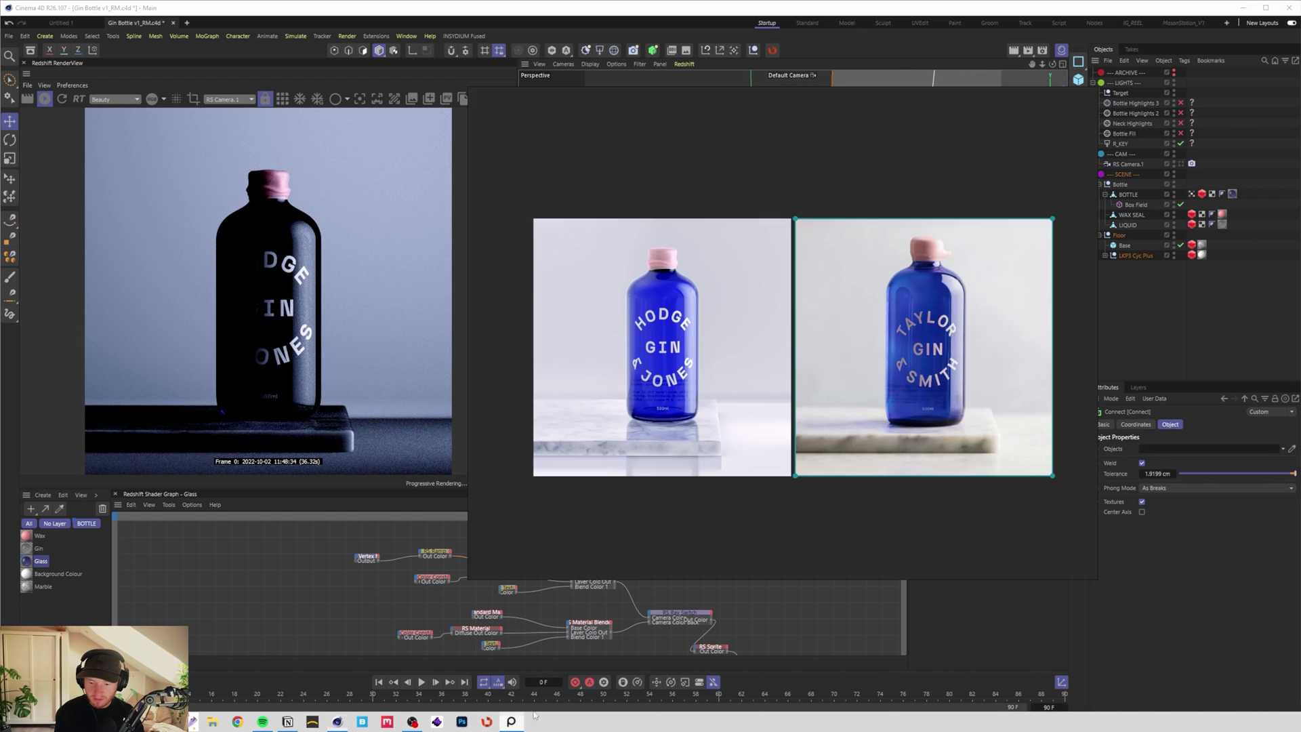
pyautogui.scroll(2, 1036, 415)
pyautogui.scroll(-1, 958, 407)
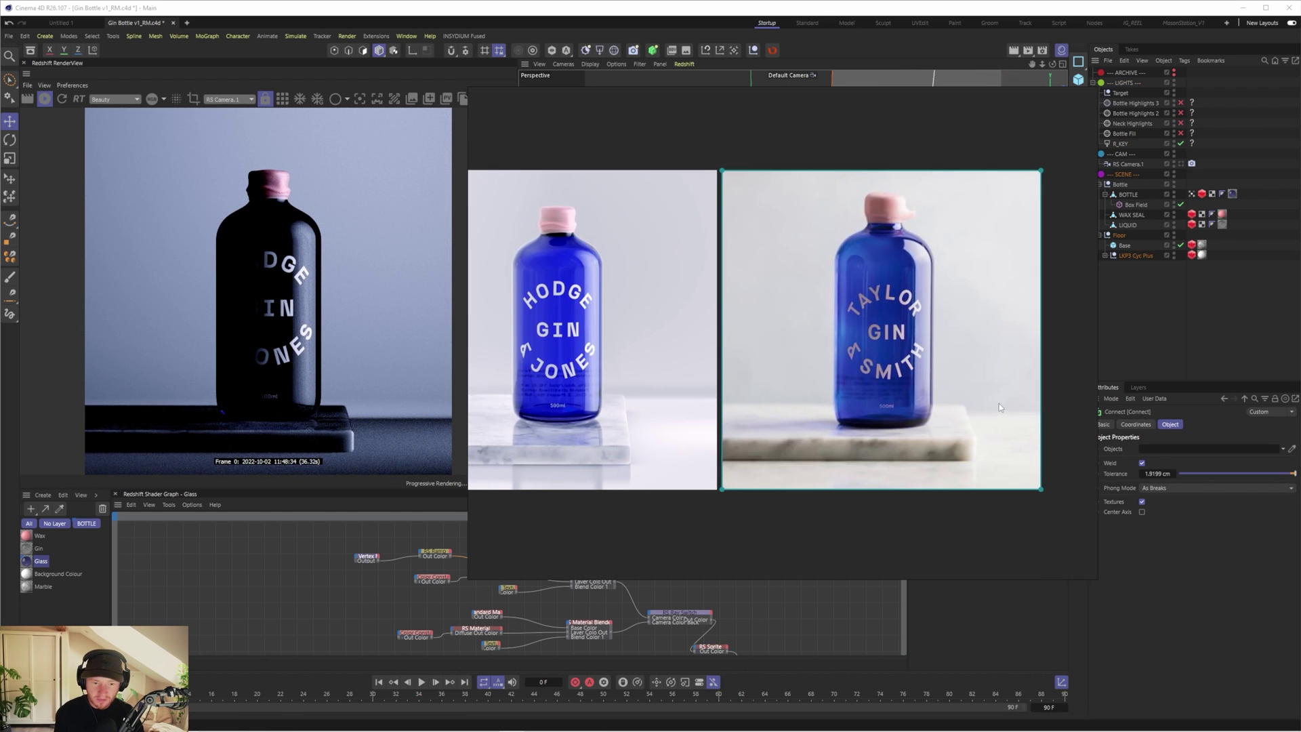
pyautogui.moveTo(646, 396); pyautogui.dragTo(710, 397, button='middle')
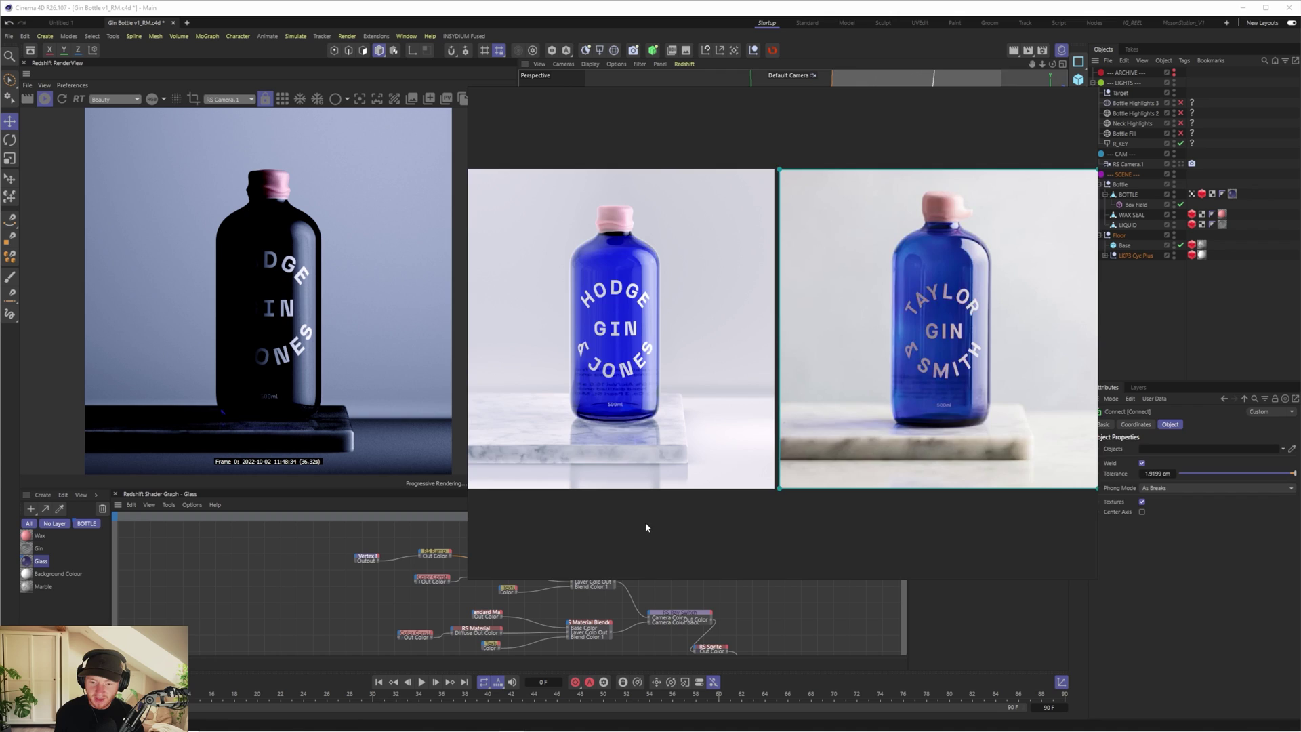
pyautogui.hotkey('alt', 'Tab')
# Step: Add a plane and match its Y position to the Floor null's value of -75.5611 cm
pyautogui.moveTo(1078, 79); pyautogui.dragTo(1118, 116)
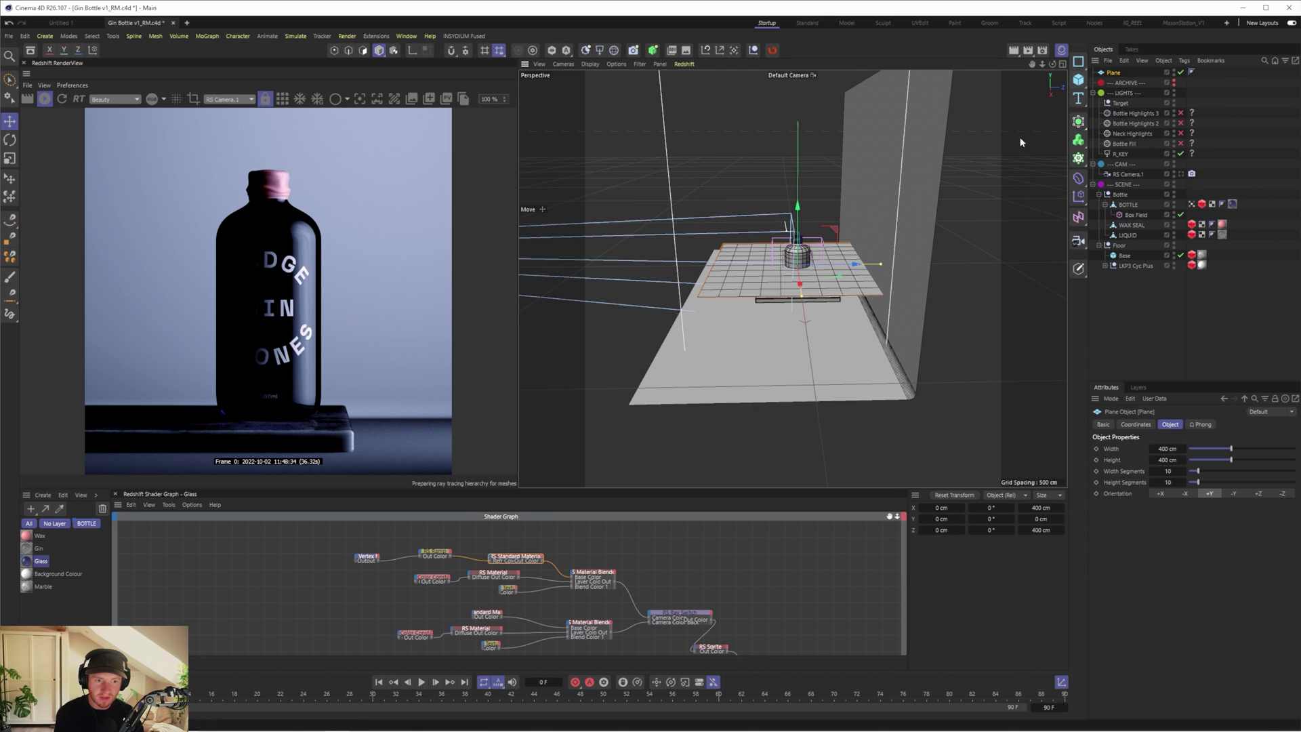
pyautogui.click(1119, 246)
pyautogui.click(1135, 424)
pyautogui.click(1140, 474)
pyautogui.hotkey('ctrl', 'c')
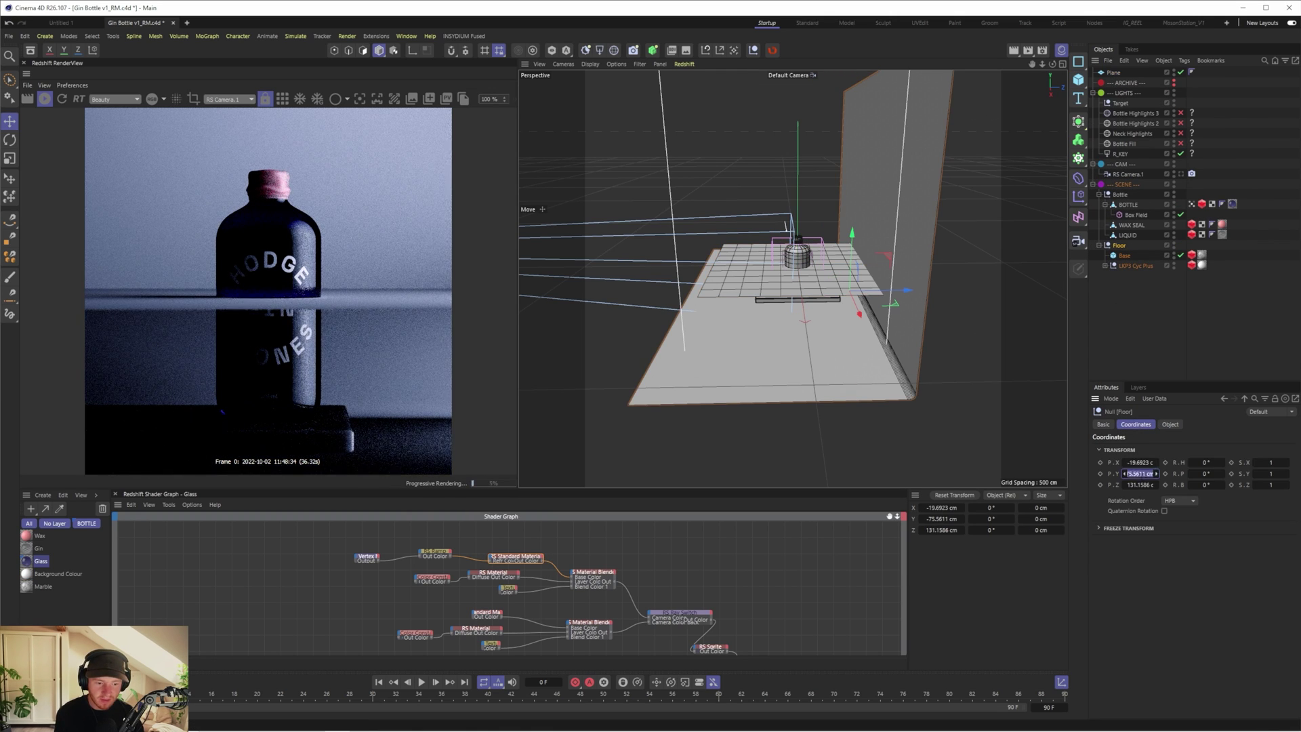
pyautogui.click(1114, 73)
pyautogui.click(1141, 474)
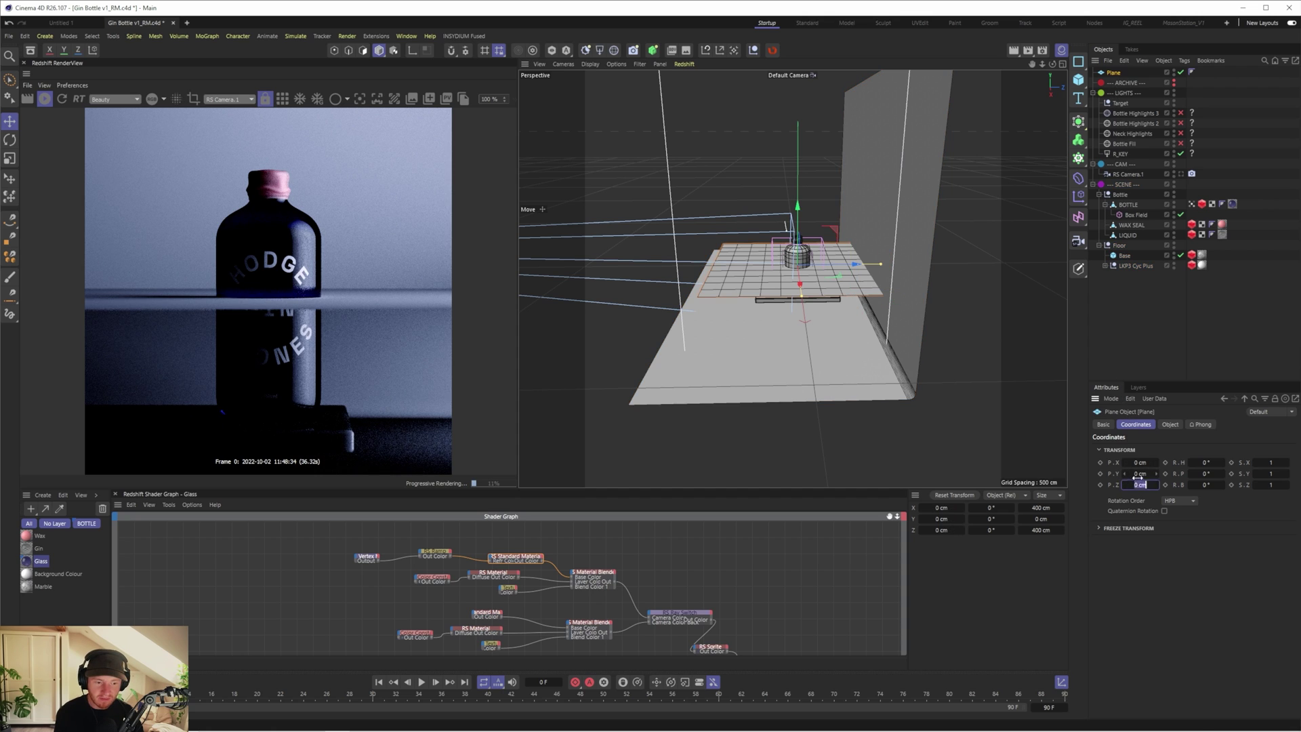
pyautogui.hotkey('ctrl', 'v')
pyautogui.press('Return')
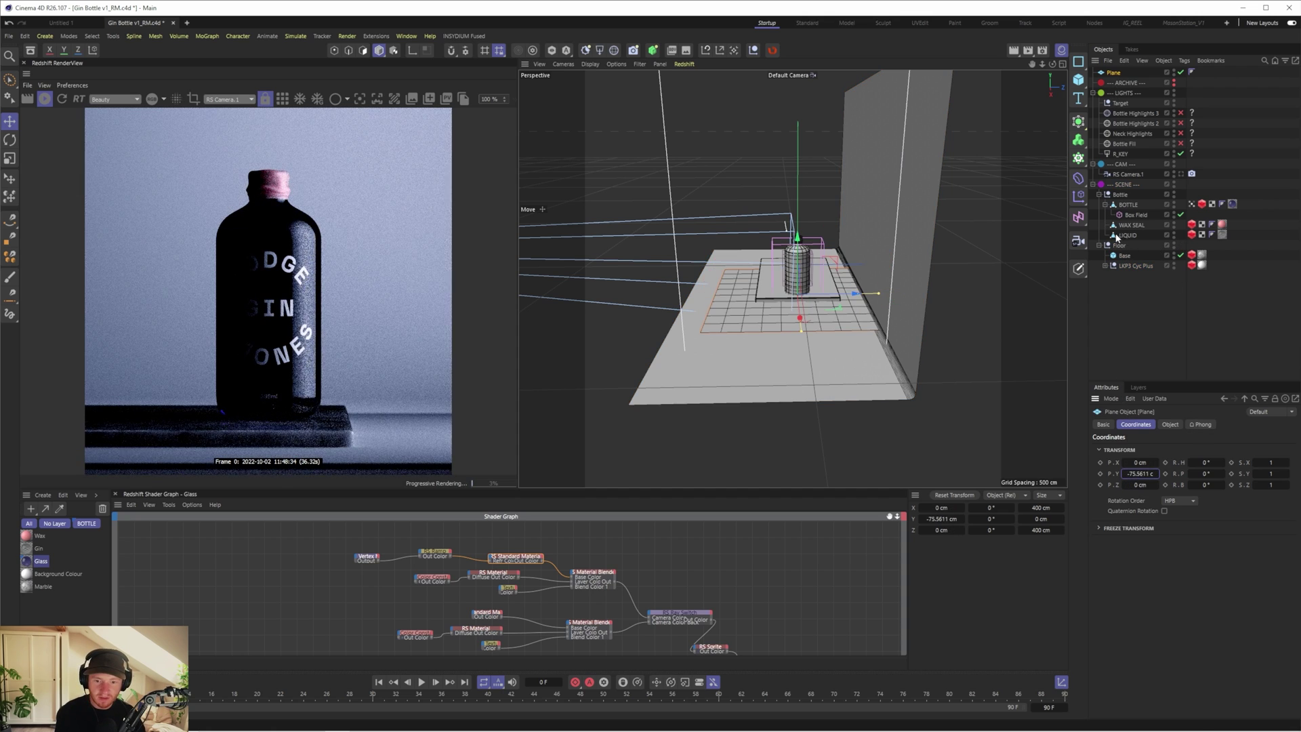
# Step: Delete the LKP3 Cyc Plus backdrop and set the replacement plane's width and height to 800 cm
pyautogui.click(1120, 263)
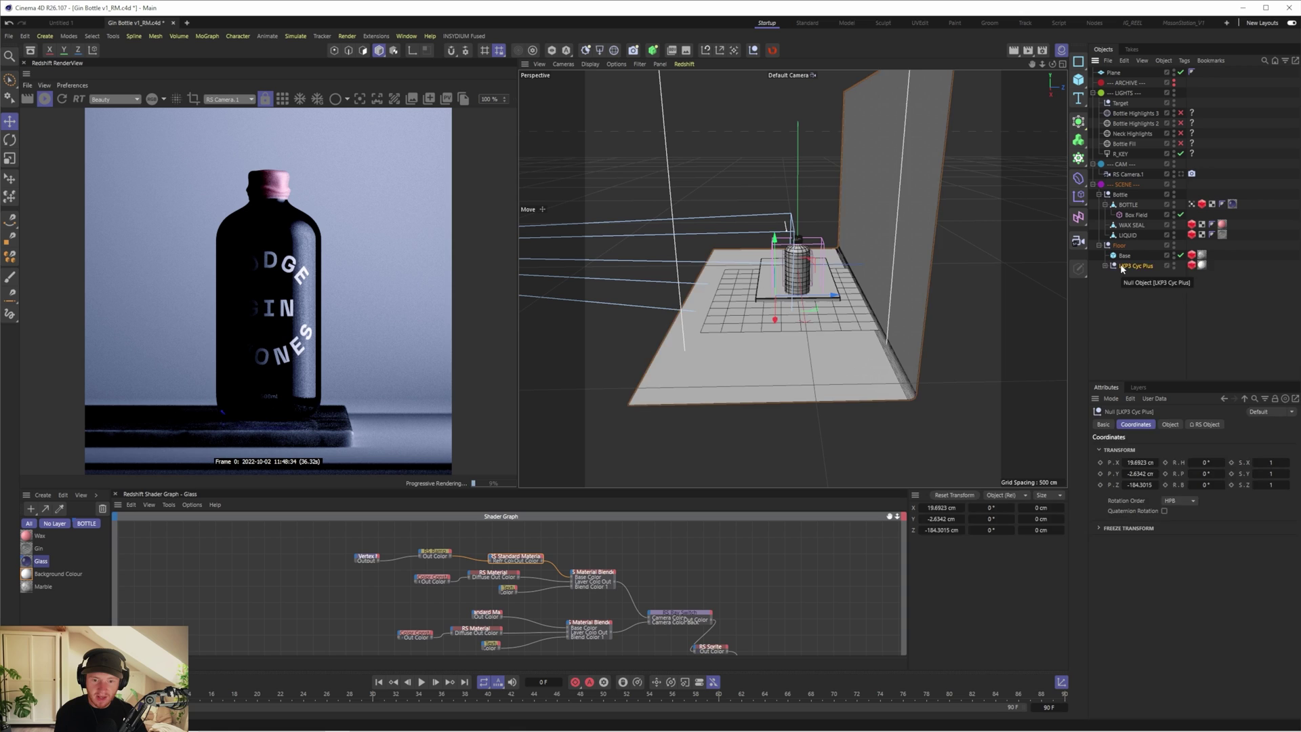
pyautogui.press('Delete')
pyautogui.click(1112, 73)
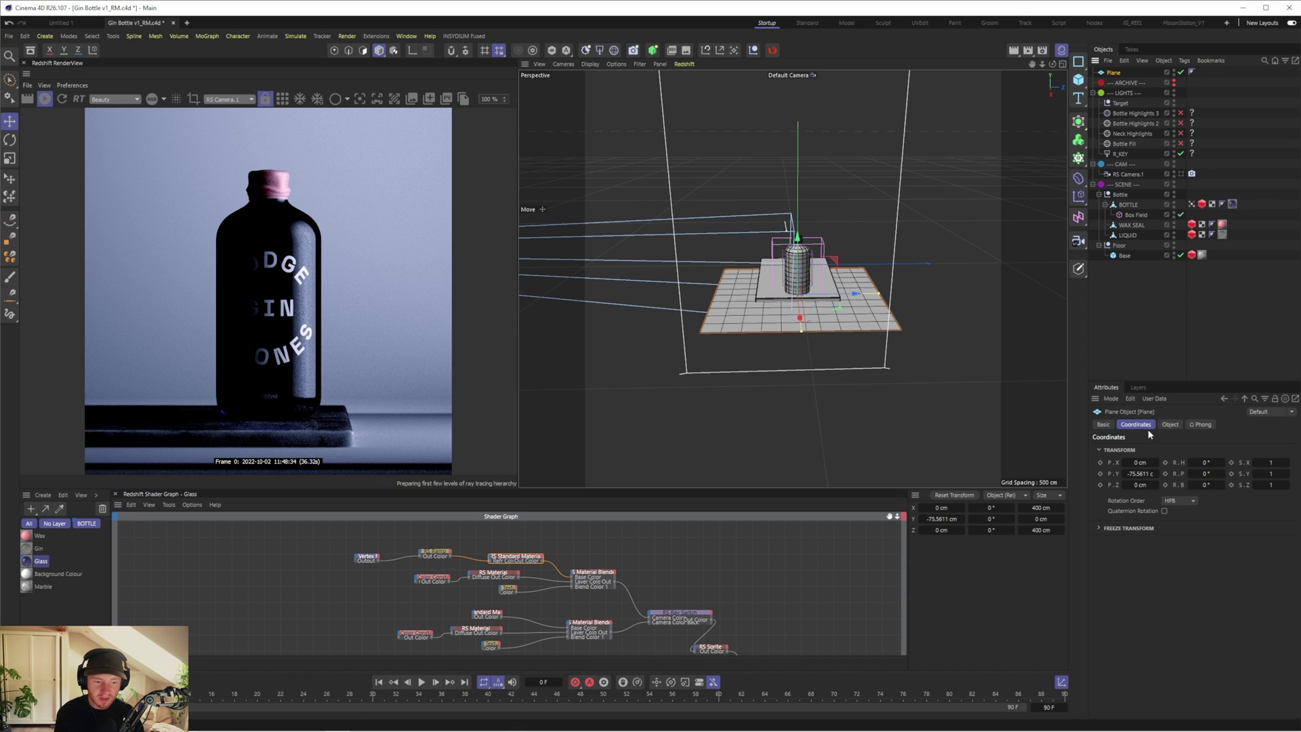
pyautogui.click(1167, 449)
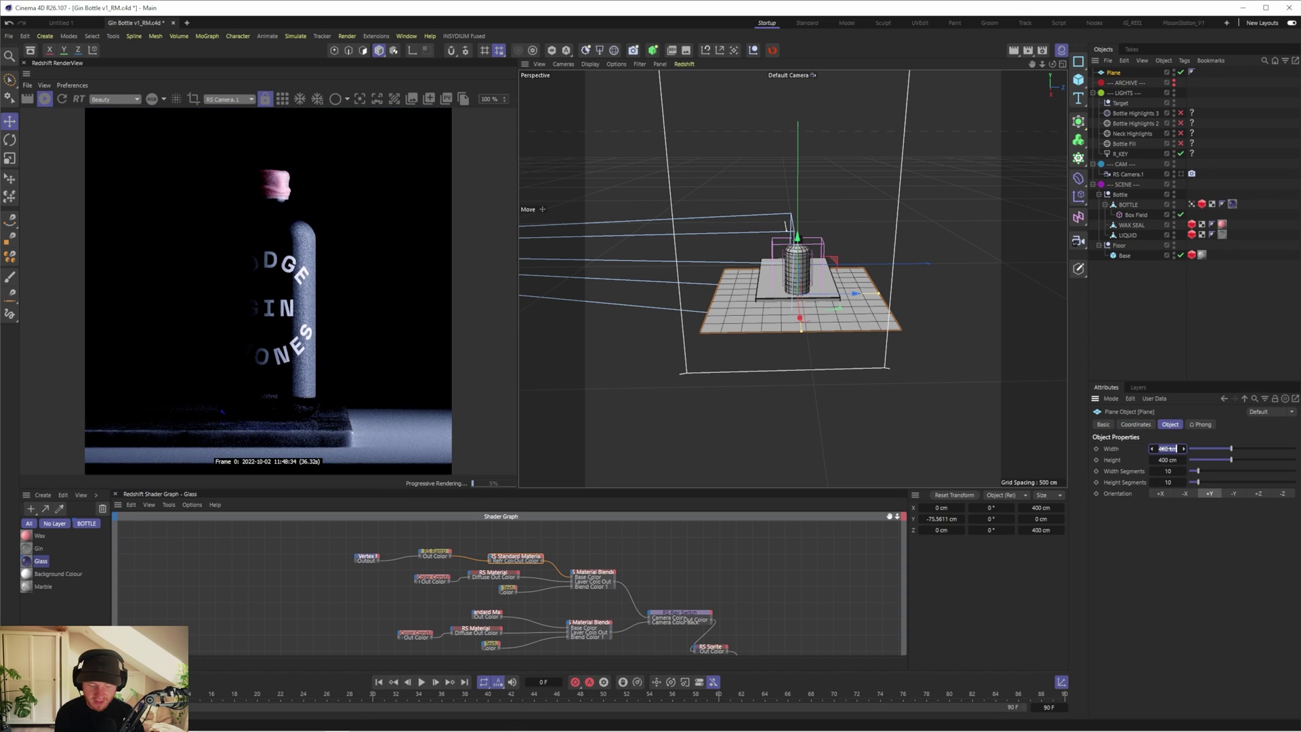
pyautogui.write('800')
pyautogui.press('Tab')
pyautogui.write('800')
pyautogui.press('Return')
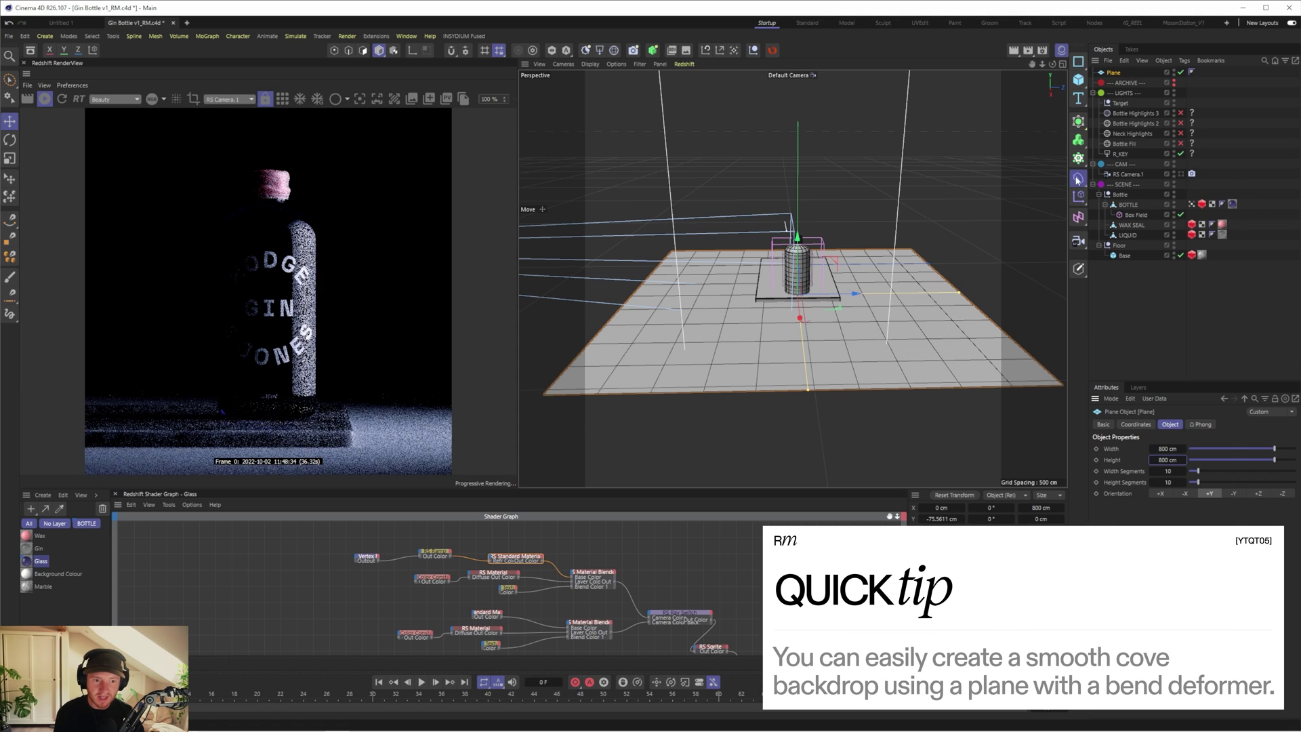
# Step: Add a Bend deformer under the plane and set its strength to 90°
pyautogui.click(1078, 179)
pyautogui.click(1119, 196)
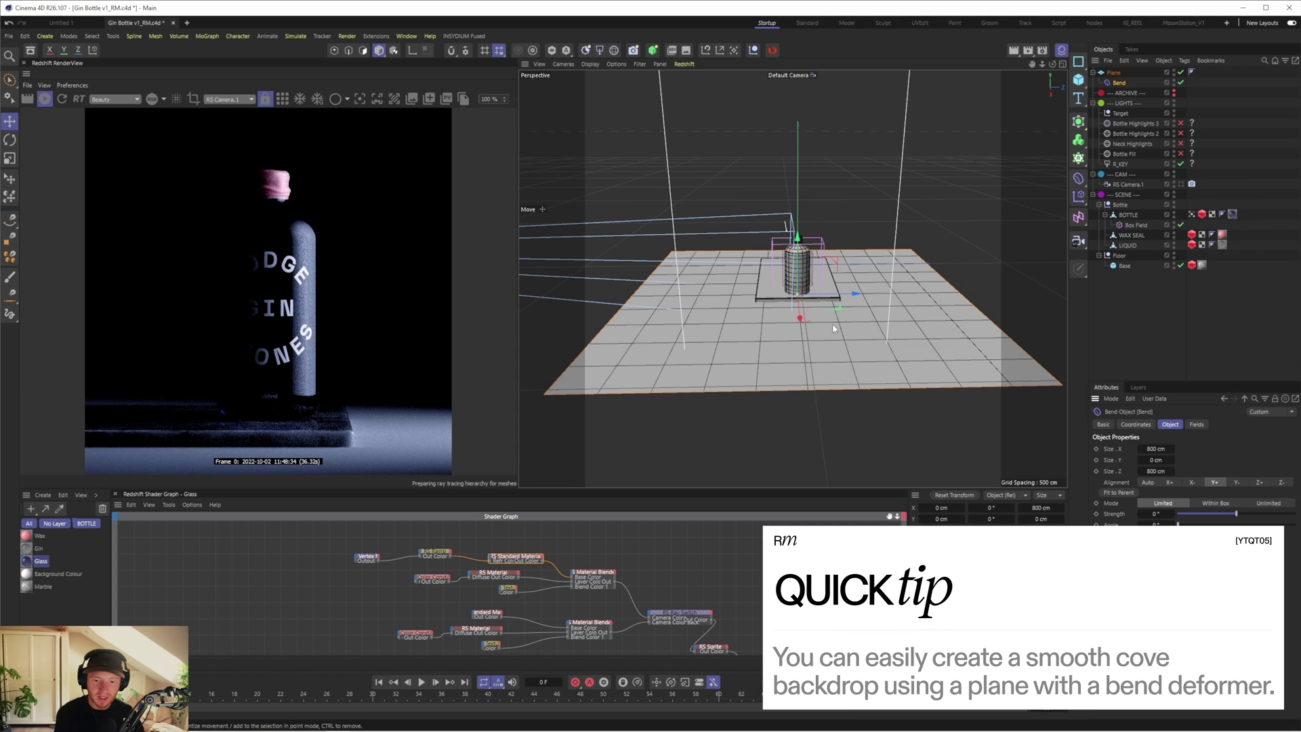
pyautogui.moveTo(1236, 514); pyautogui.dragTo(1232, 515)
pyautogui.click(1156, 513)
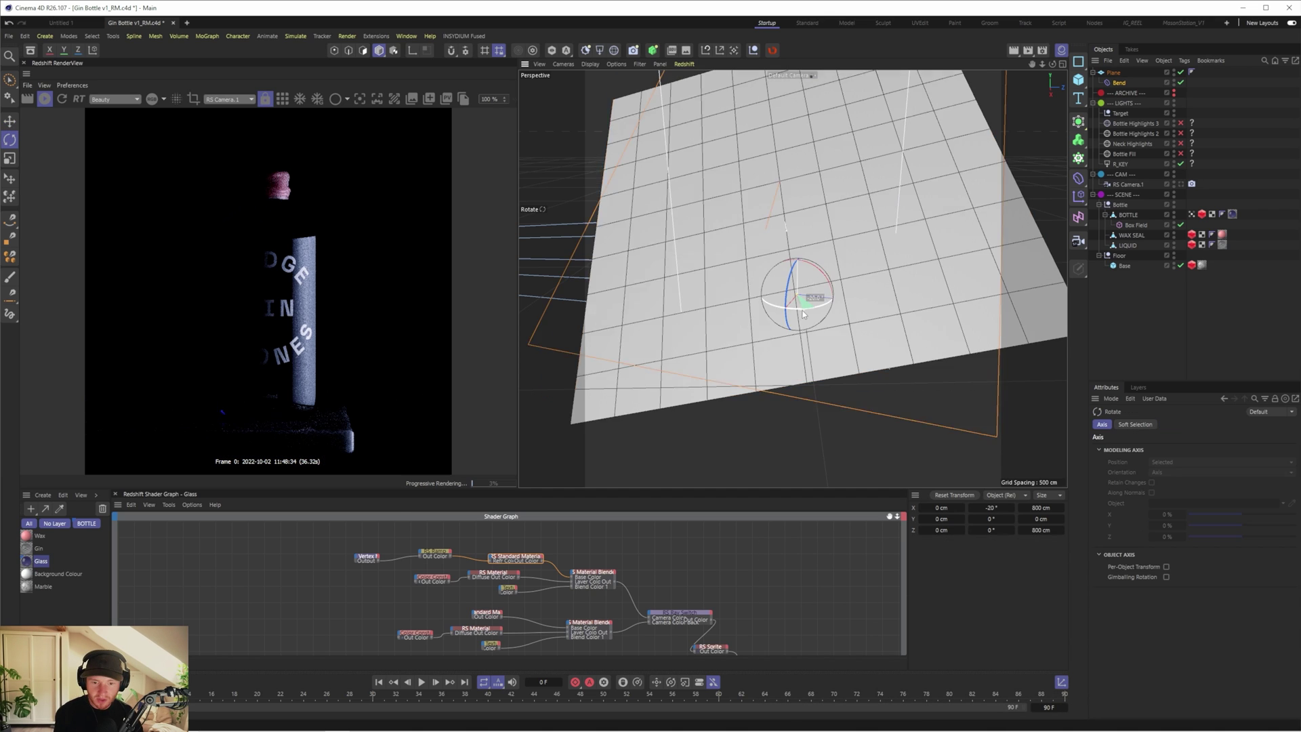
# Step: Rotate the Bend deformer to a heading and bank of -90° and set its Size Y to about 810 cm
pyautogui.moveTo(816, 305); pyautogui.dragTo(731, 310)
pyautogui.scroll(-2, 756, 249)
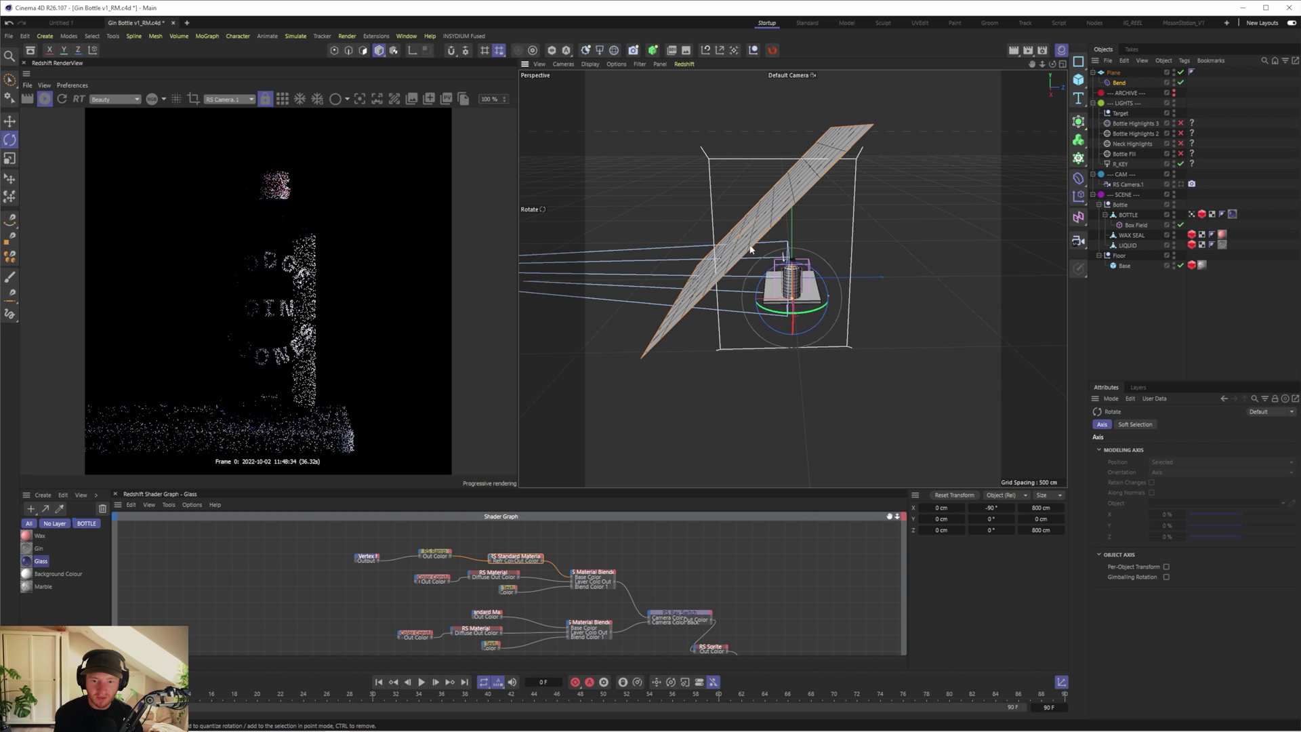
pyautogui.scroll(1, 748, 251)
pyautogui.click(1119, 82)
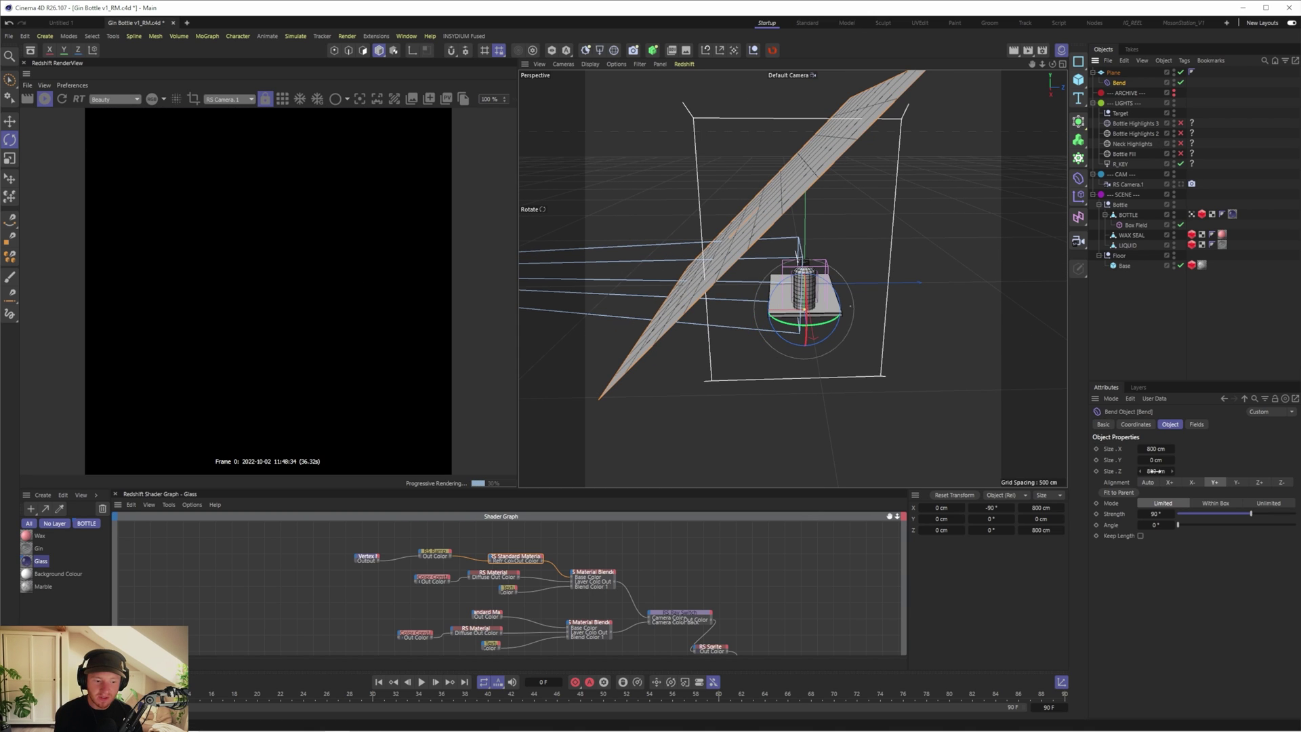
pyautogui.moveTo(1153, 460); pyautogui.dragTo(1214, 460)
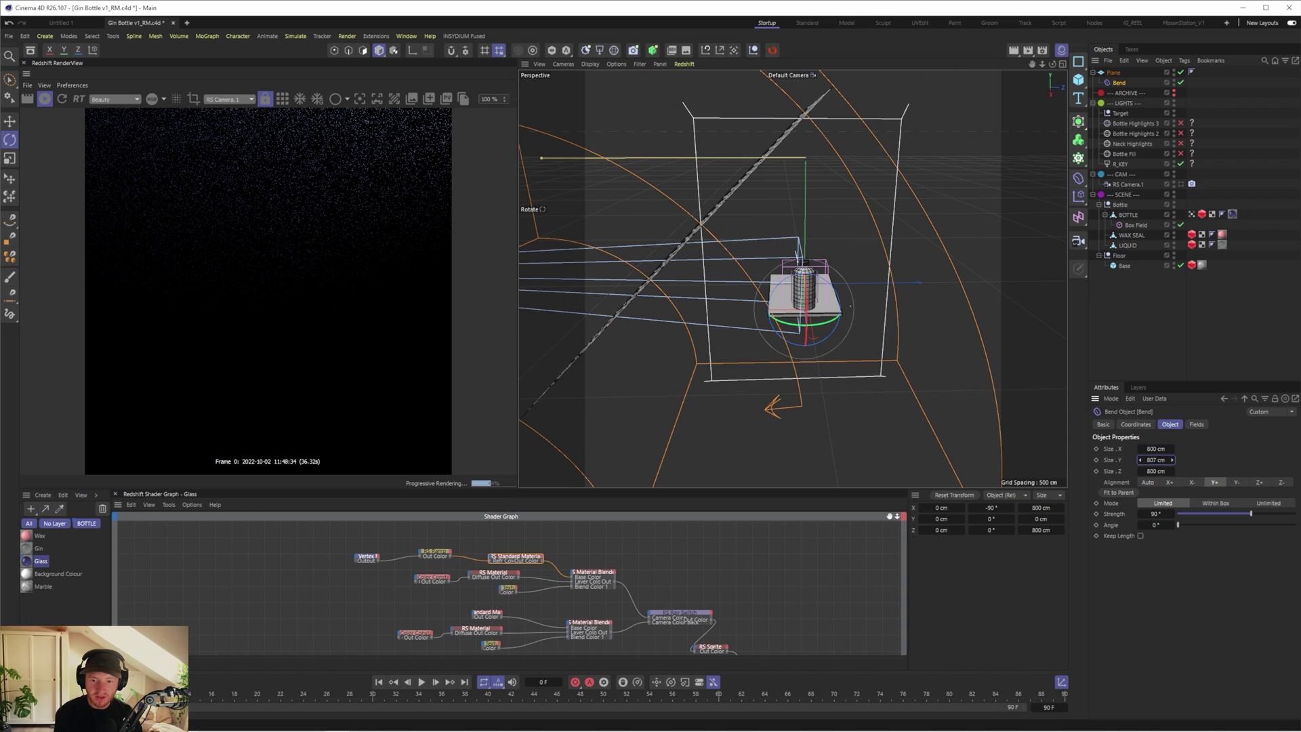
pyautogui.moveTo(853, 298); pyautogui.dragTo(837, 347)
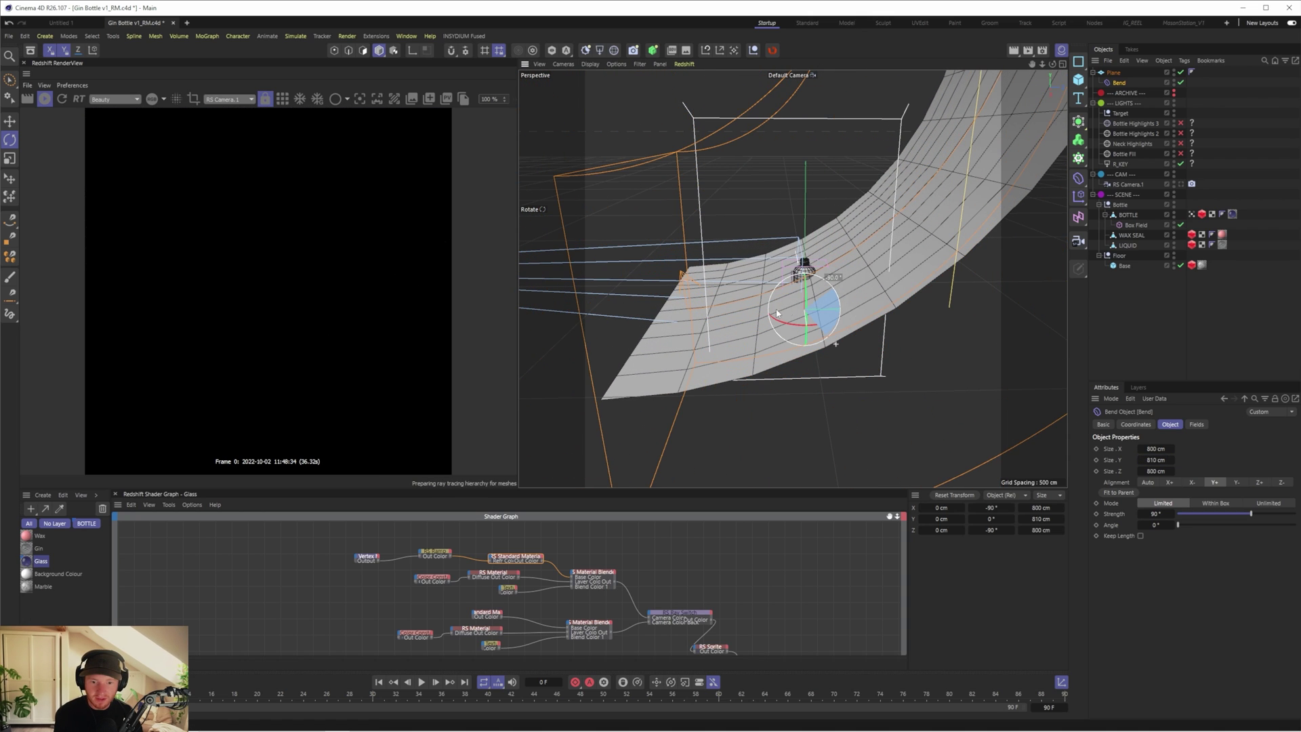
# Step: Scale the Bend deformer down and move it behind the bottle so only the rear of the plane curves upward
pyautogui.keyDown('alt'); pyautogui.moveTo(777, 313); pyautogui.dragTo(732, 318, button='right'); pyautogui.keyUp('alt')
pyautogui.press('t')
pyautogui.moveTo(968, 330); pyautogui.dragTo(619, 407)
pyautogui.press('e')
pyautogui.scroll(3, 770, 284)
pyautogui.moveTo(788, 326); pyautogui.dragTo(853, 328)
# Step: Set the plane's width and height segments to 100 to smooth the backdrop curve
pyautogui.click(735, 345)
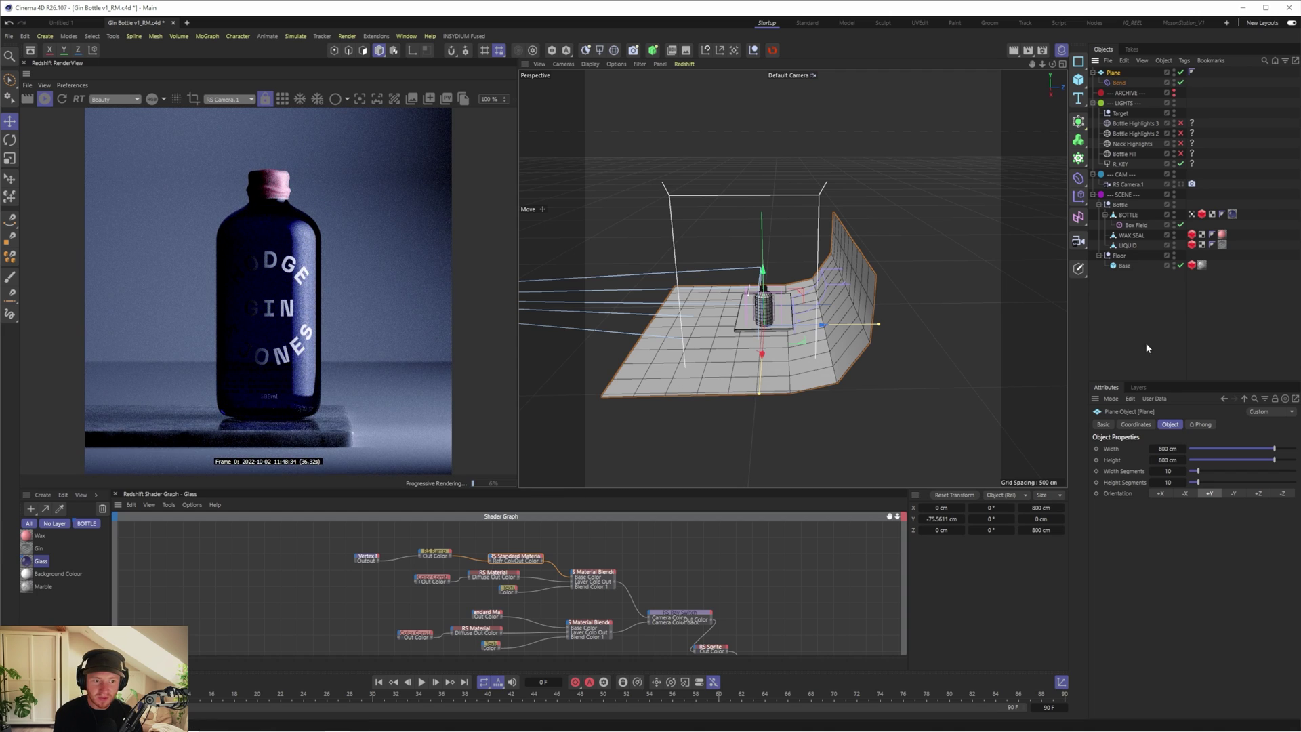
pyautogui.click(1167, 471)
pyautogui.write('100')
pyautogui.press('Tab')
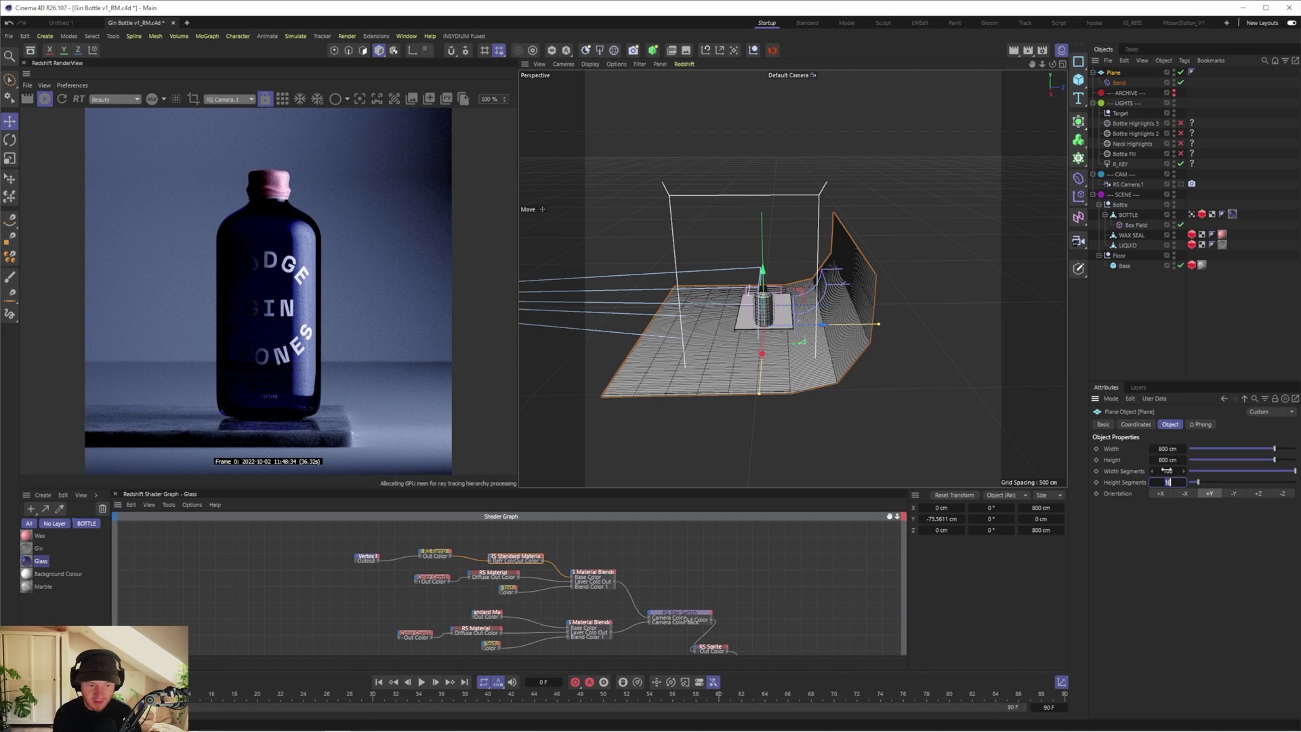
pyautogui.write('100')
pyautogui.press('Return')
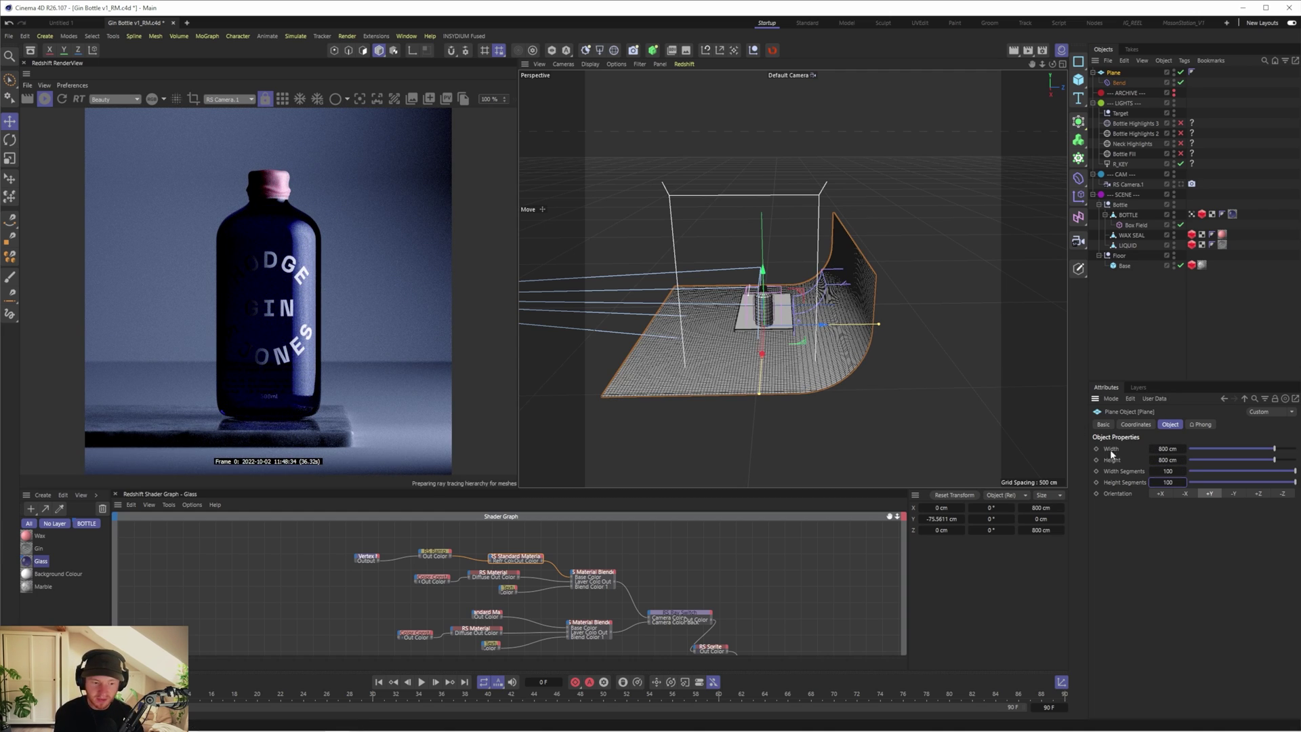
# Step: Tighten the backdrop curve by scaling the Bend deformer to about 104 × 105 × 104 cm
pyautogui.scroll(3, 854, 373)
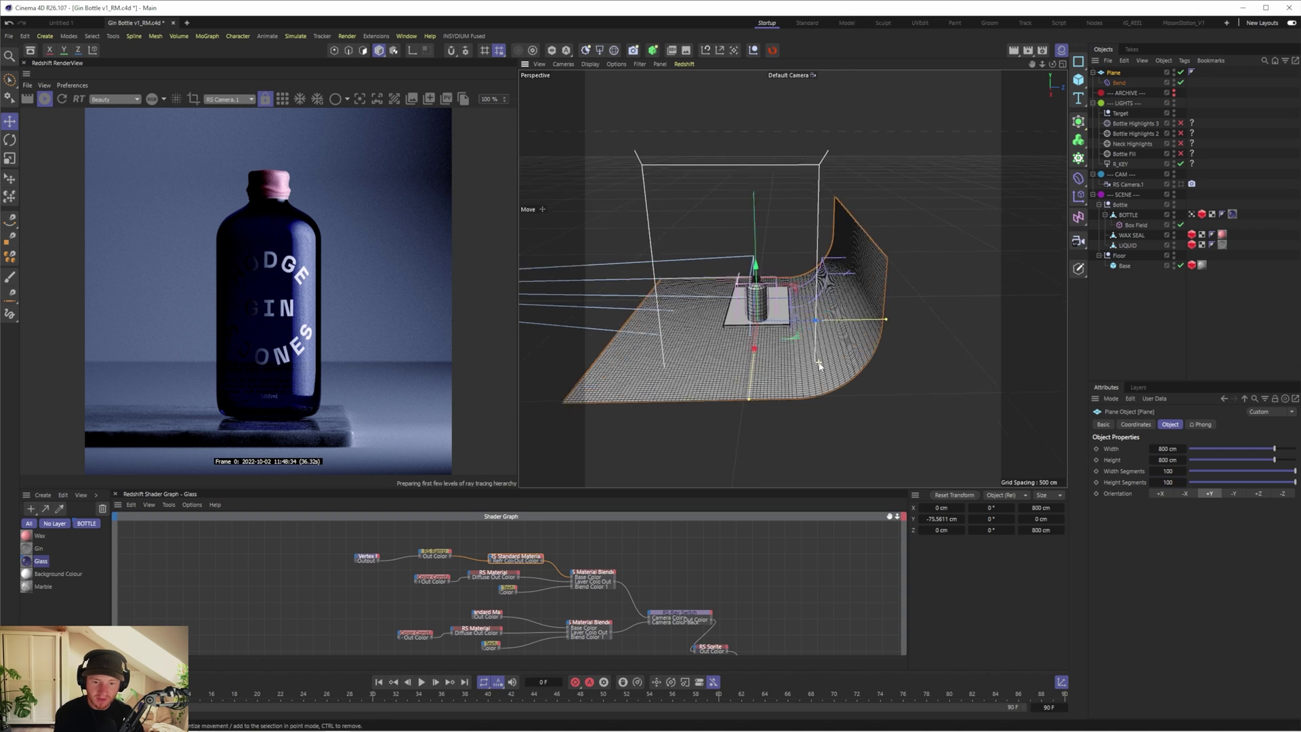
pyautogui.click(1119, 83)
pyautogui.press('t')
pyautogui.moveTo(986, 330); pyautogui.dragTo(892, 397)
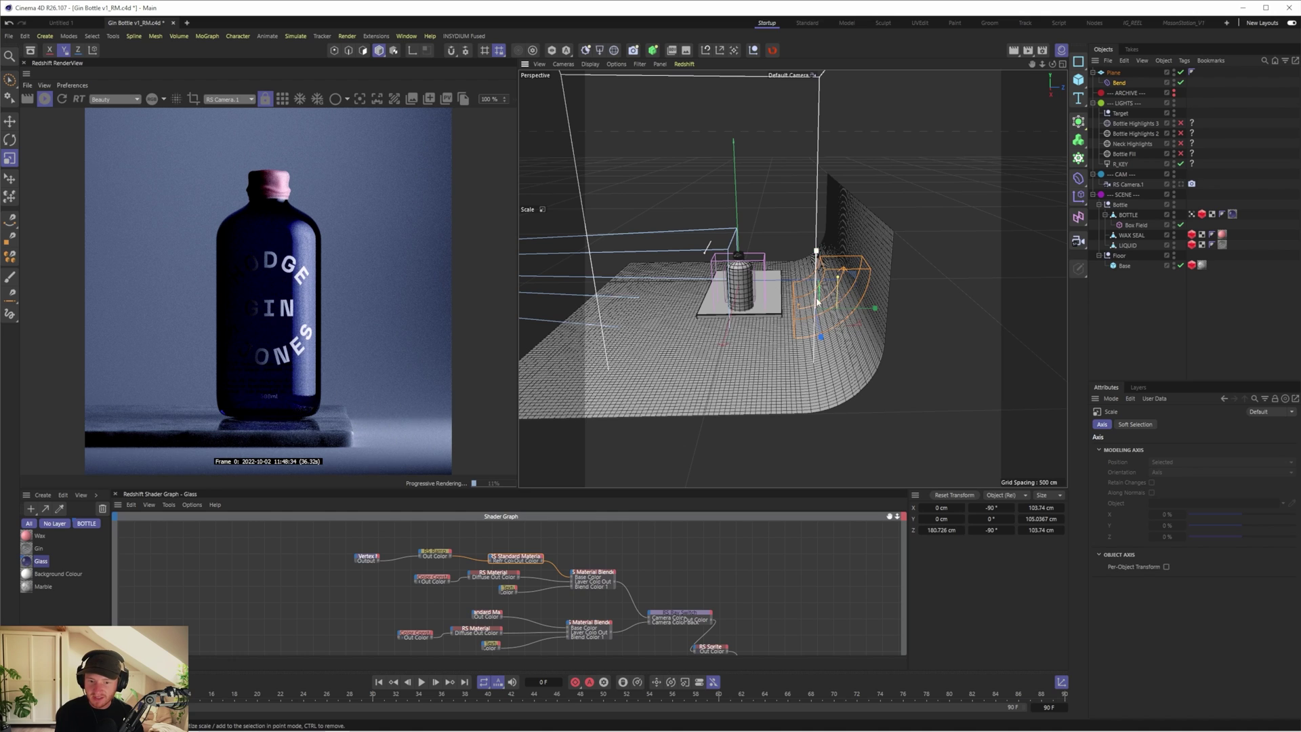
# Step: Move the plane back to about Z 121 cm and shift its Bend deformer to about Z 58 cm
pyautogui.click(1113, 73)
pyautogui.press('e')
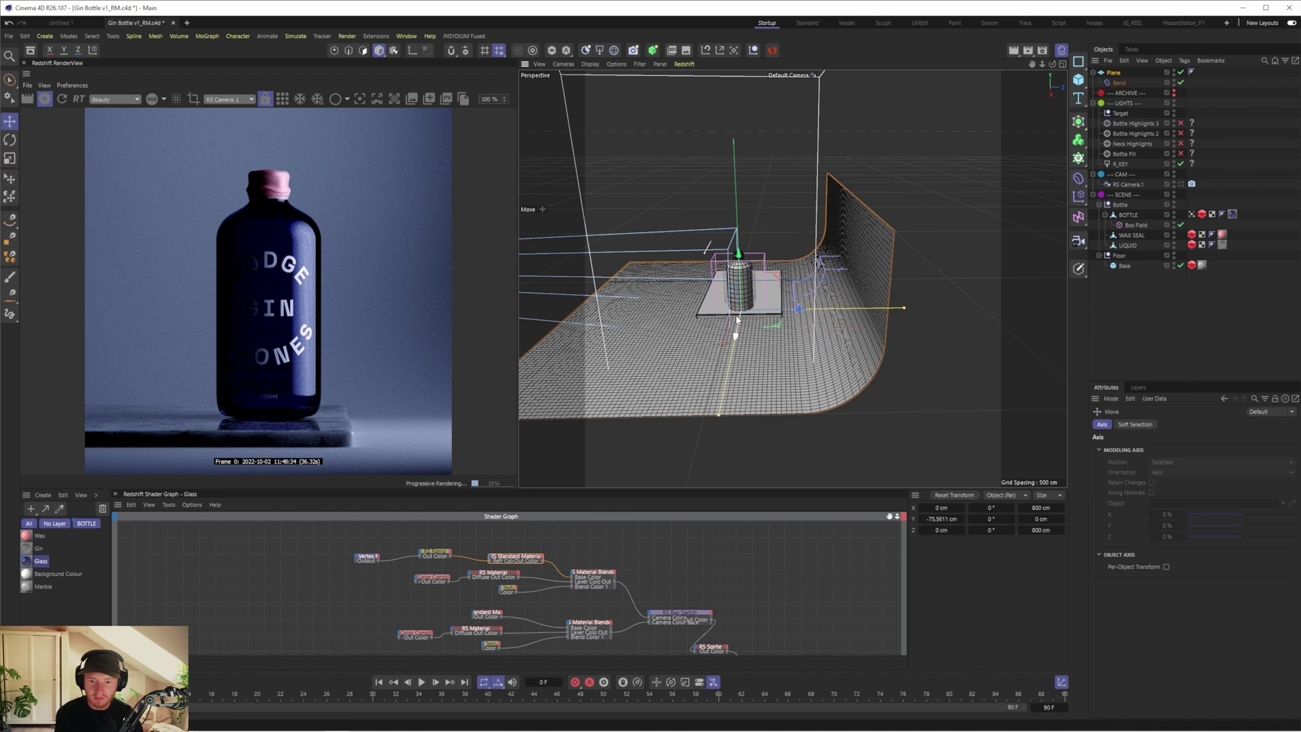
pyautogui.moveTo(774, 313); pyautogui.dragTo(825, 314)
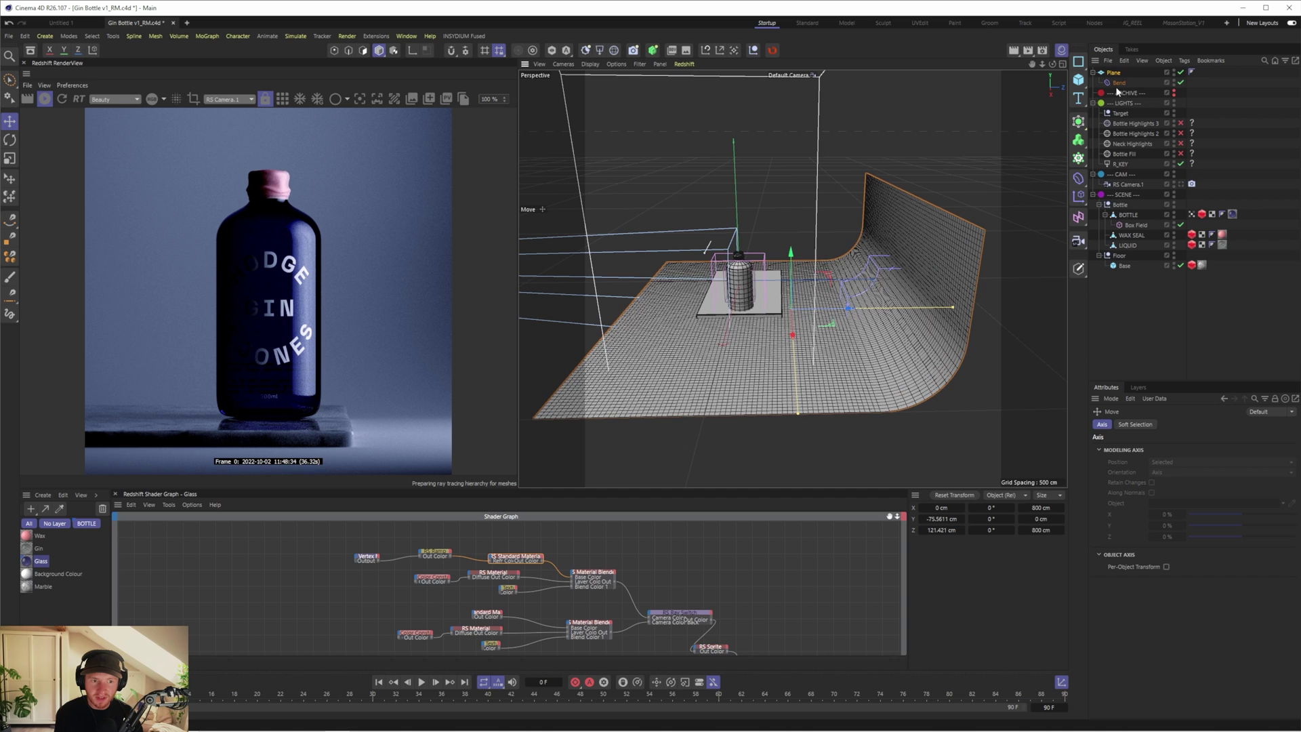
pyautogui.click(896, 269)
pyautogui.moveTo(918, 312); pyautogui.dragTo(870, 291)
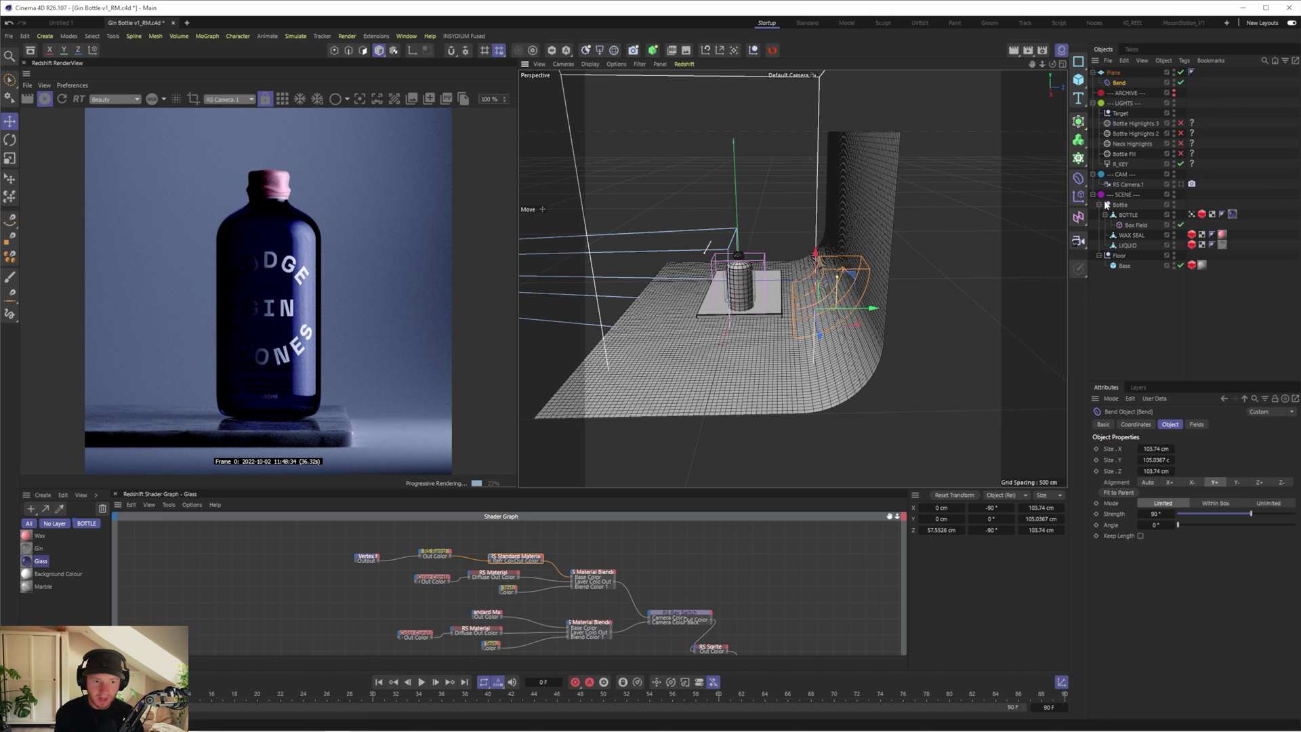
# Step: Raise the R_KEY light to about Y 231 cm and tilt it to a pitch of about -13°
pyautogui.click(1120, 165)
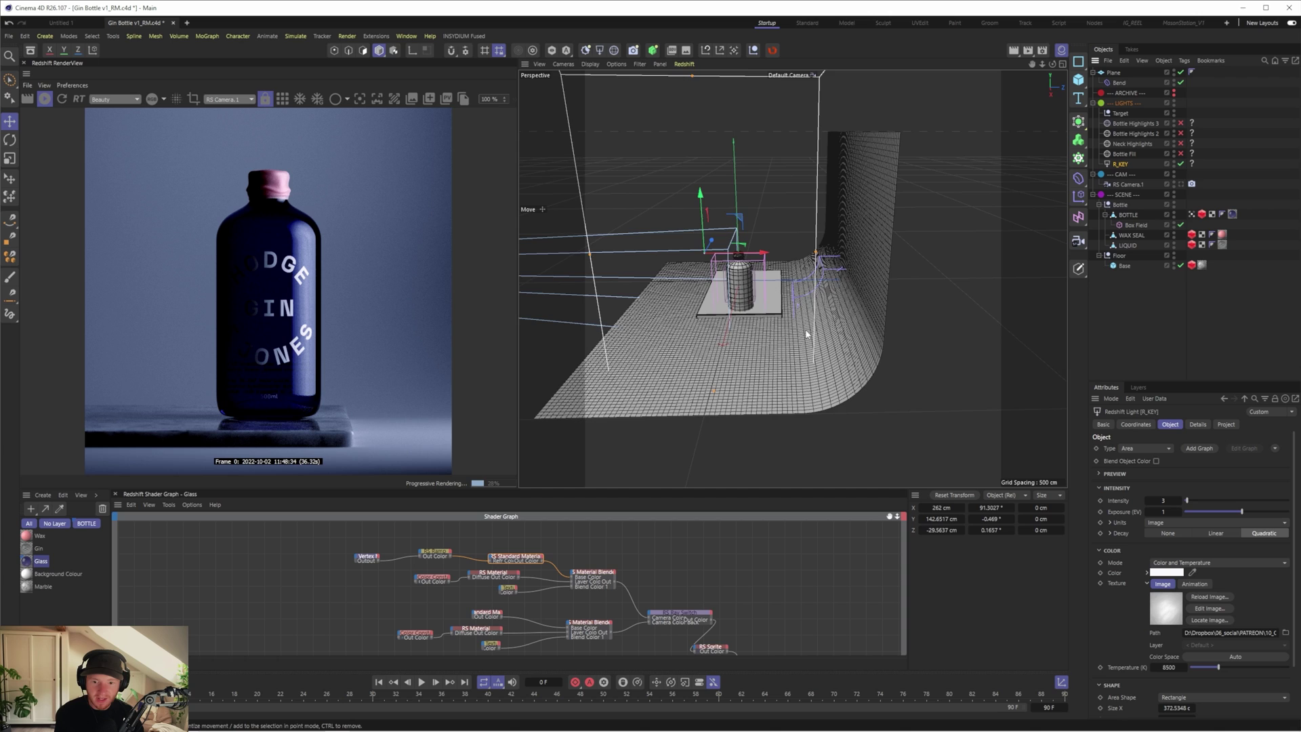
pyautogui.press('o')
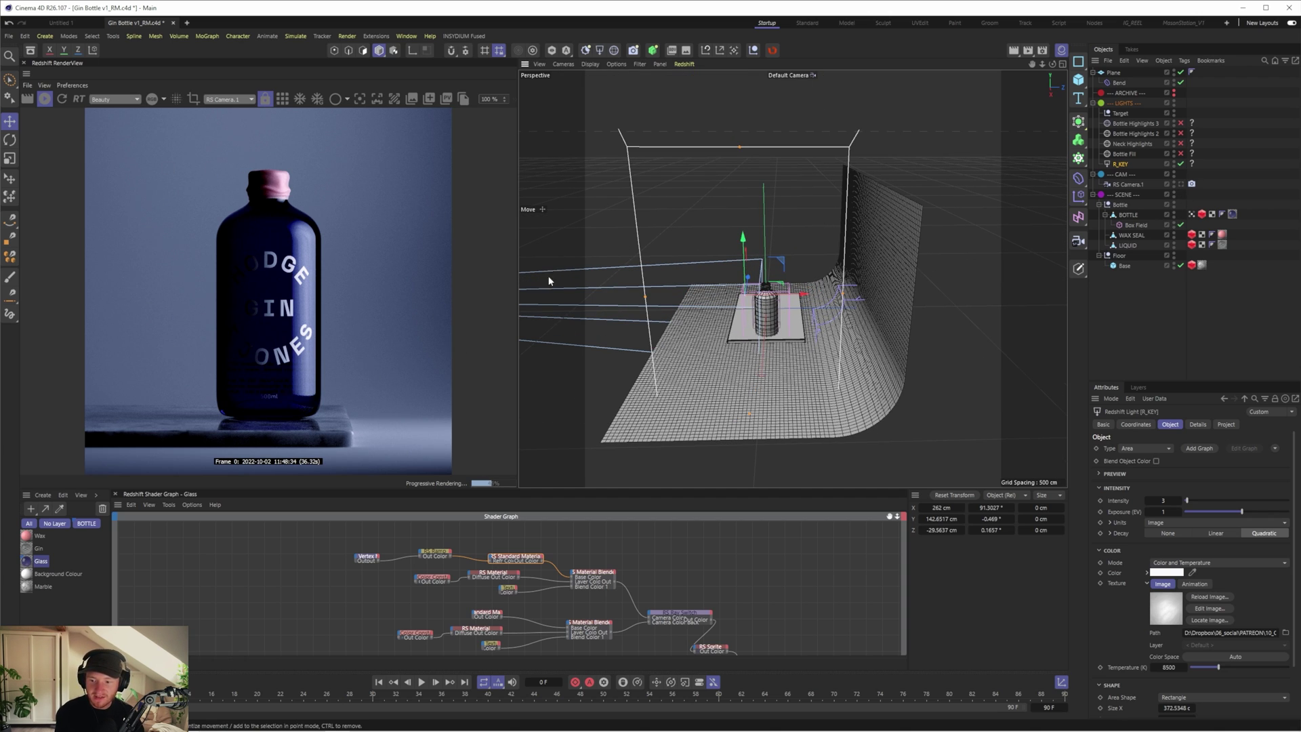
pyautogui.moveTo(1053, 65); pyautogui.dragTo(1104, 65)
pyautogui.moveTo(742, 277); pyautogui.dragTo(741, 245)
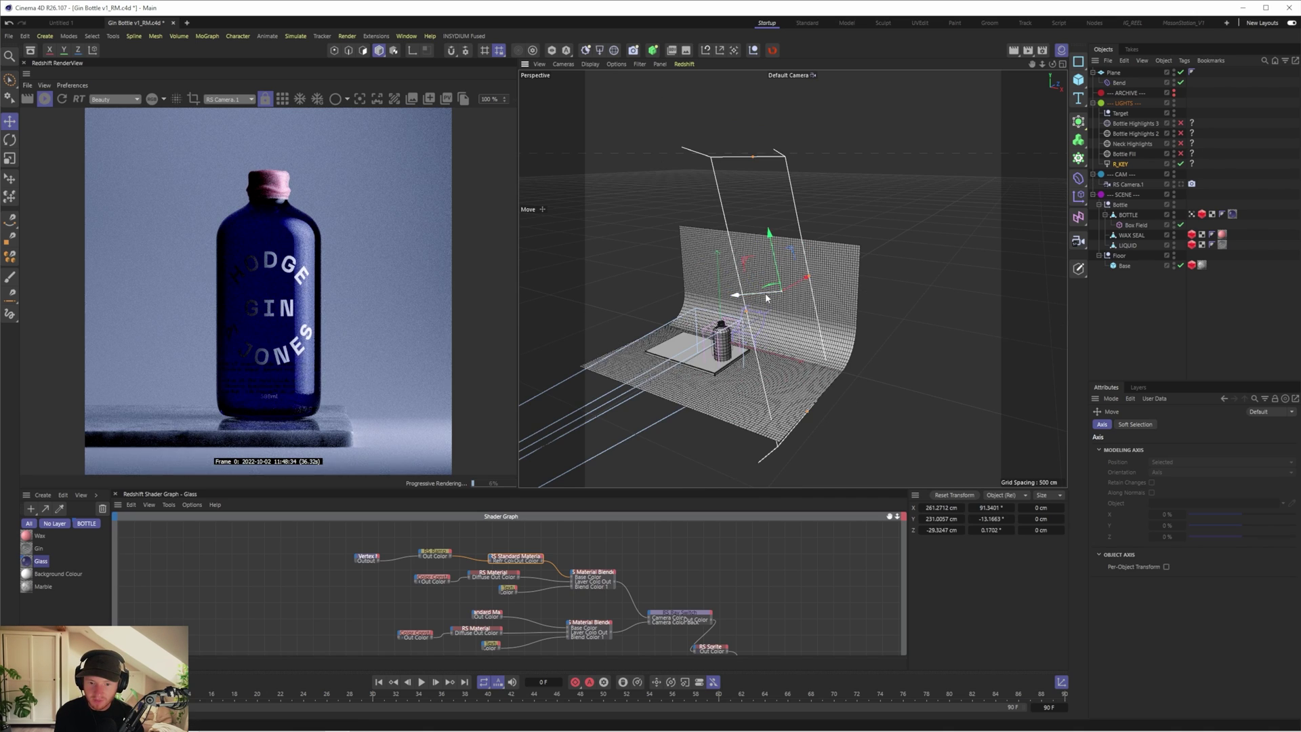
# Step: Reposition the R_KEY light to about X 378, Y 168, Z -27 cm with a pitch of about -6°
pyautogui.moveTo(765, 297); pyautogui.dragTo(754, 324)
pyautogui.press('r')
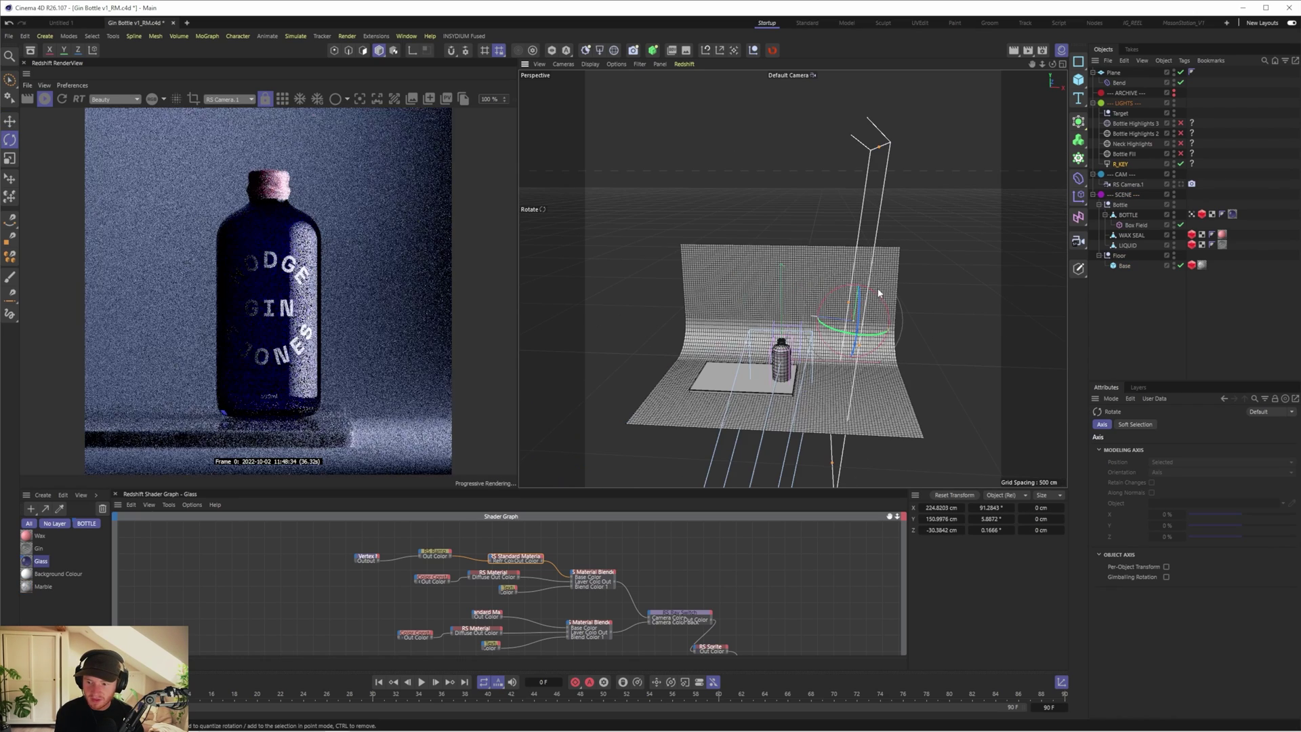
pyautogui.moveTo(880, 294); pyautogui.dragTo(862, 323)
pyautogui.press('e')
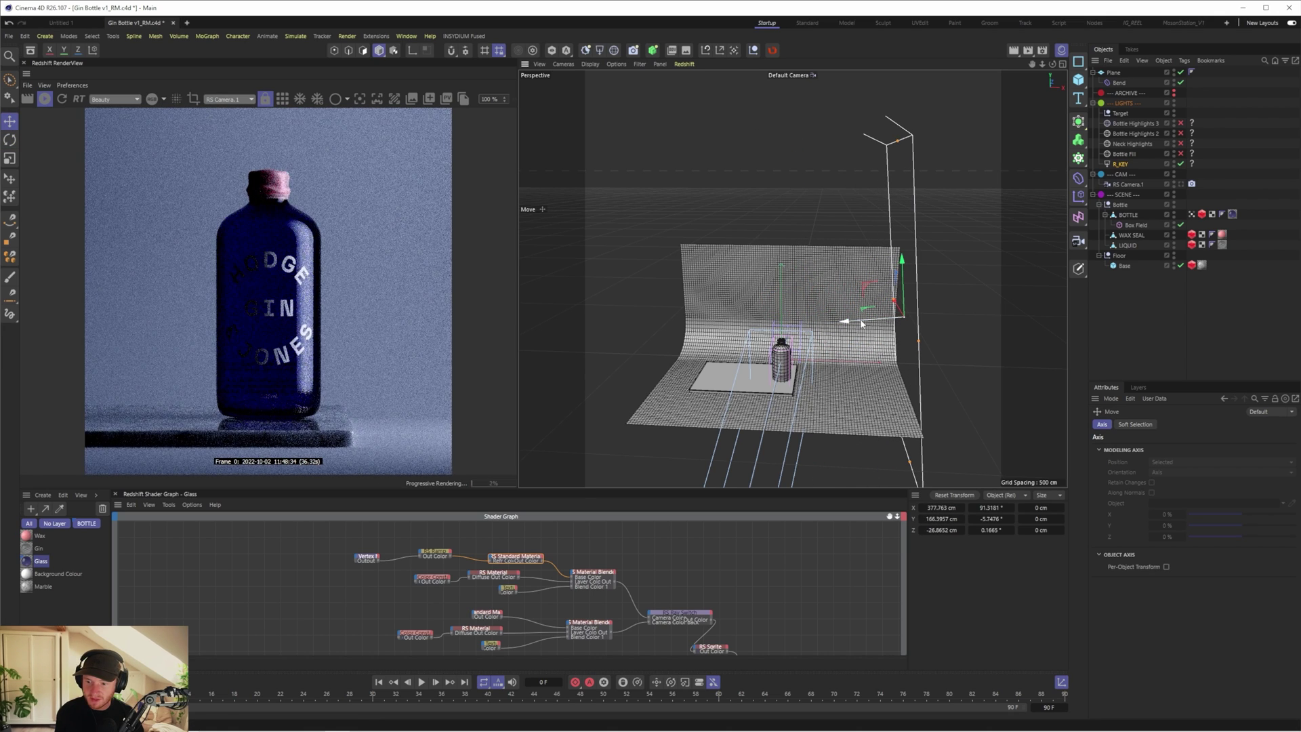
# Step: Widen the R_KEY light and place it at about X 372, Y 221, Z 0 cm with a pitch of about -12°
pyautogui.moveTo(1052, 64); pyautogui.dragTo(894, 72)
pyautogui.moveTo(973, 315); pyautogui.dragTo(1004, 313)
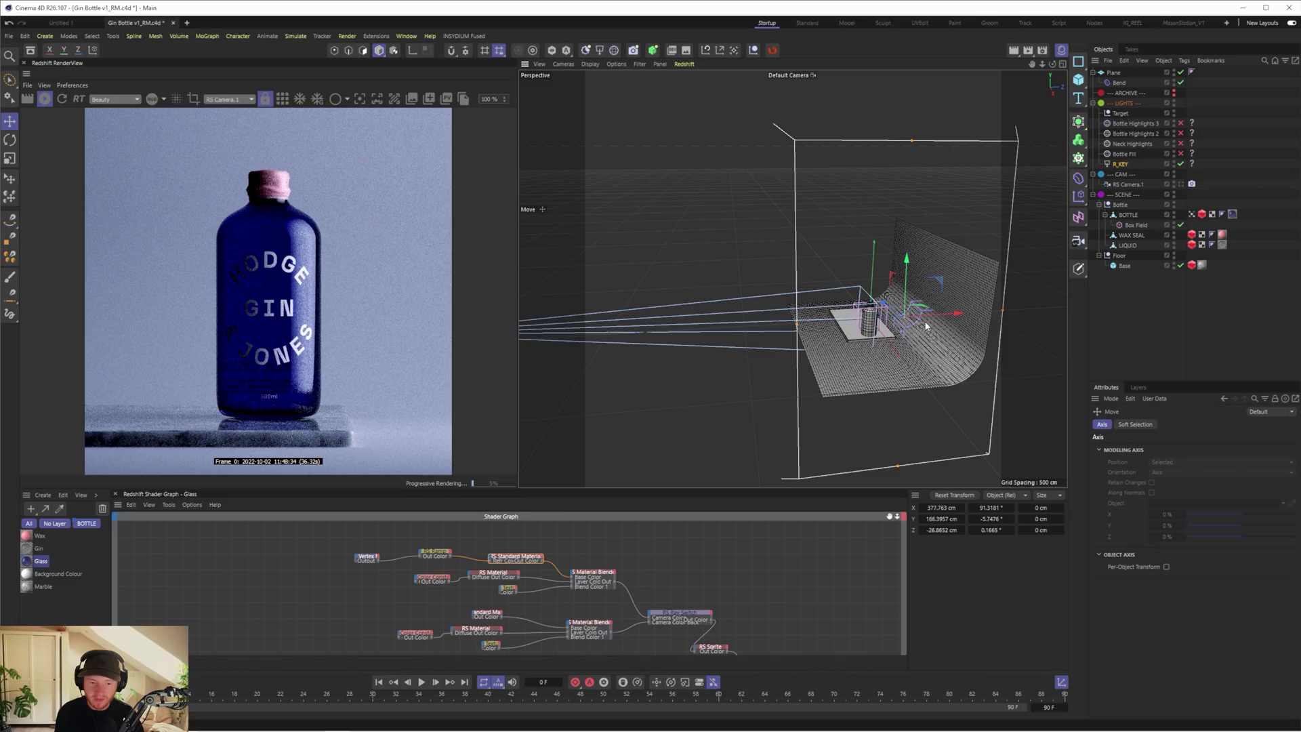
pyautogui.moveTo(905, 281)
pyautogui.mouseDown()
pyautogui.moveTo(916, 290)
pyautogui.moveTo(916, 261)
pyautogui.moveTo(912, 275)
pyautogui.mouseUp()
pyautogui.press('r')
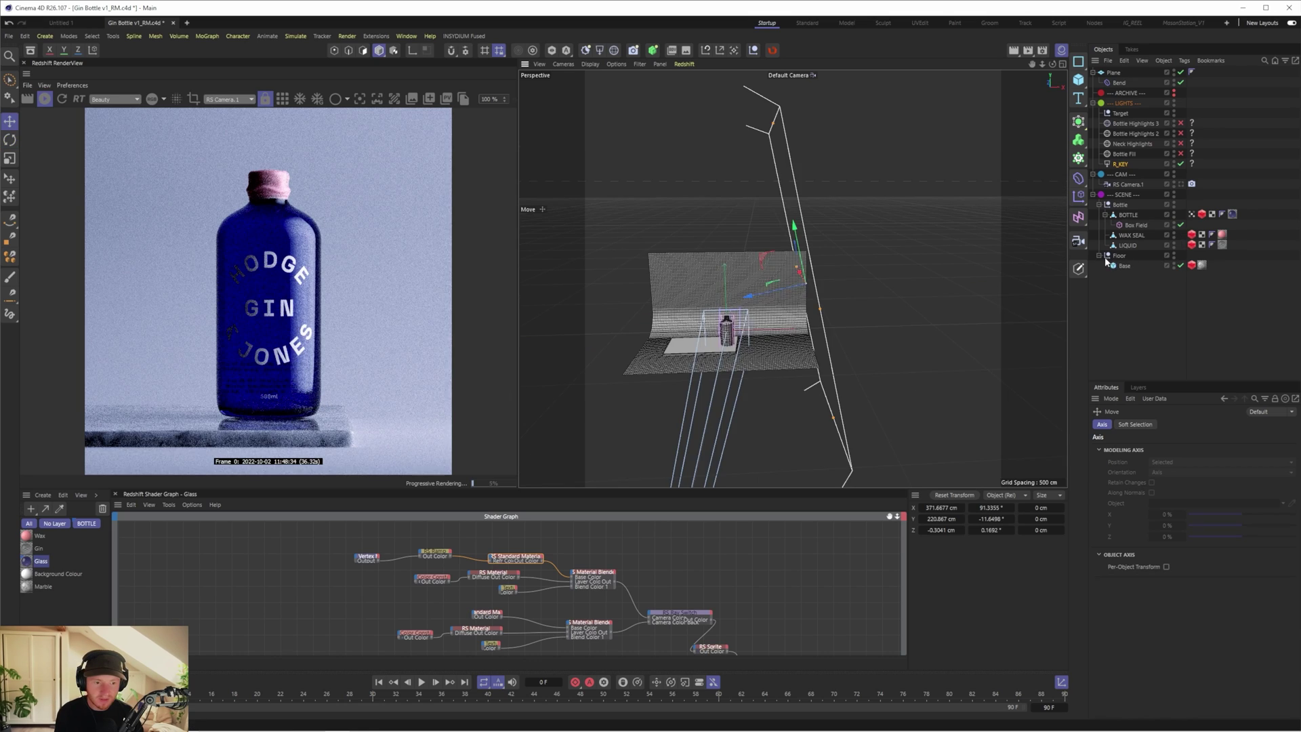
# Step: Collapse the Floor group and reduce the backdrop Plane's width to 646 cm
pyautogui.click(1106, 259)
pyautogui.click(1099, 256)
pyautogui.keyDown('alt'); pyautogui.click(1173, 70); pyautogui.keyUp('alt')
pyautogui.keyDown('alt'); pyautogui.click(1173, 71); pyautogui.keyUp('alt')
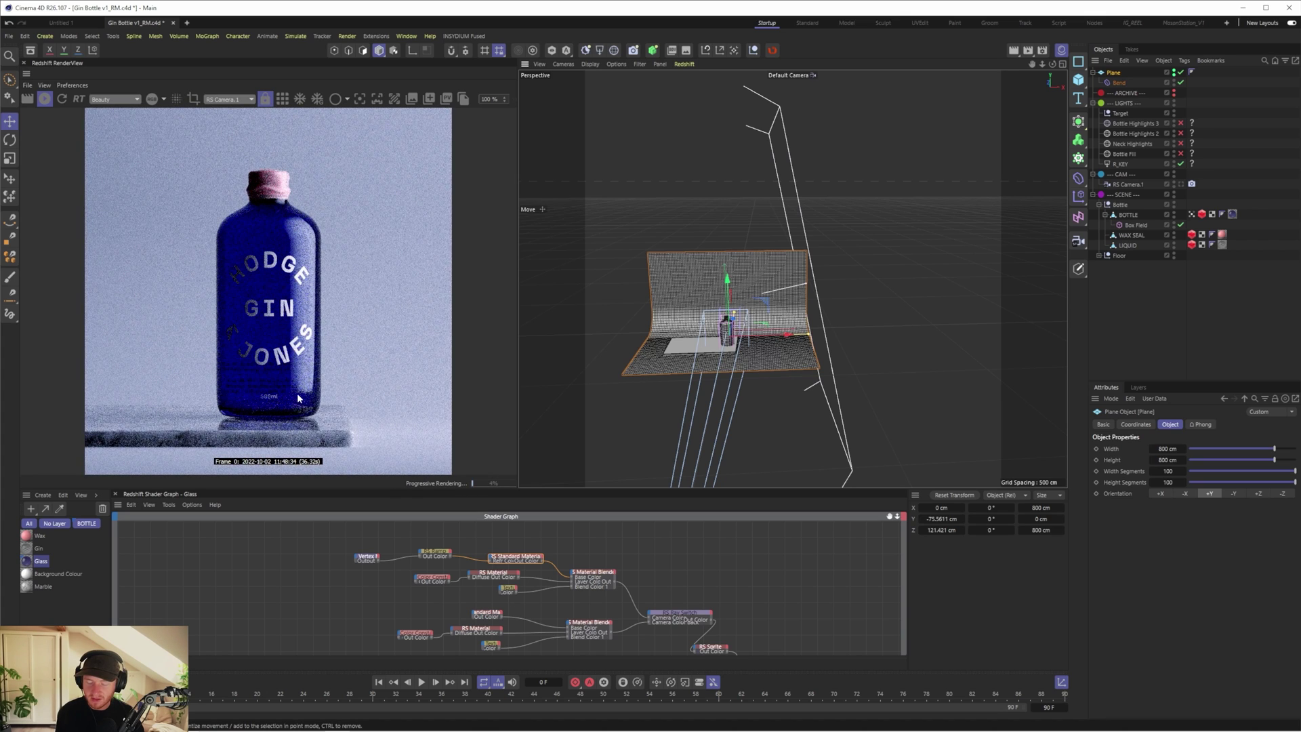
pyautogui.scroll(5, 715, 367)
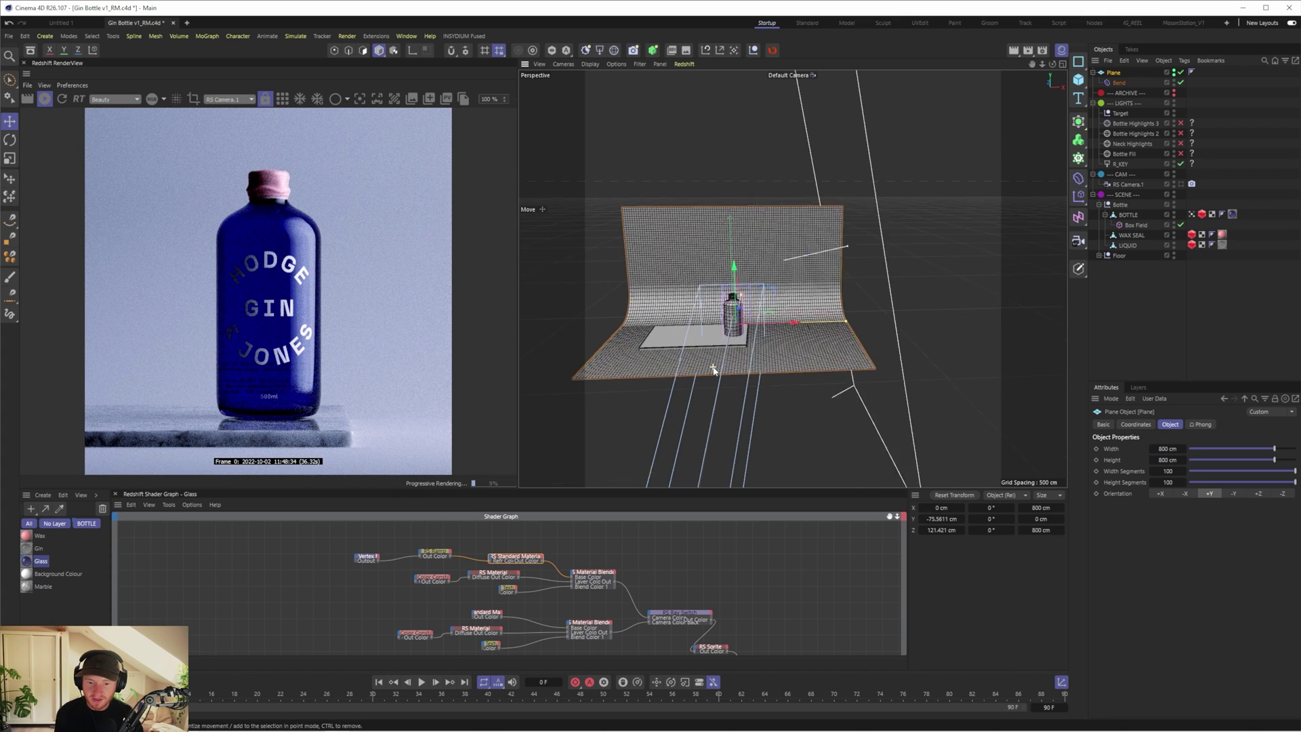
pyautogui.moveTo(1167, 447)
pyautogui.mouseDown()
pyautogui.moveTo(1140, 440)
pyautogui.moveTo(1161, 448)
pyautogui.mouseUp()
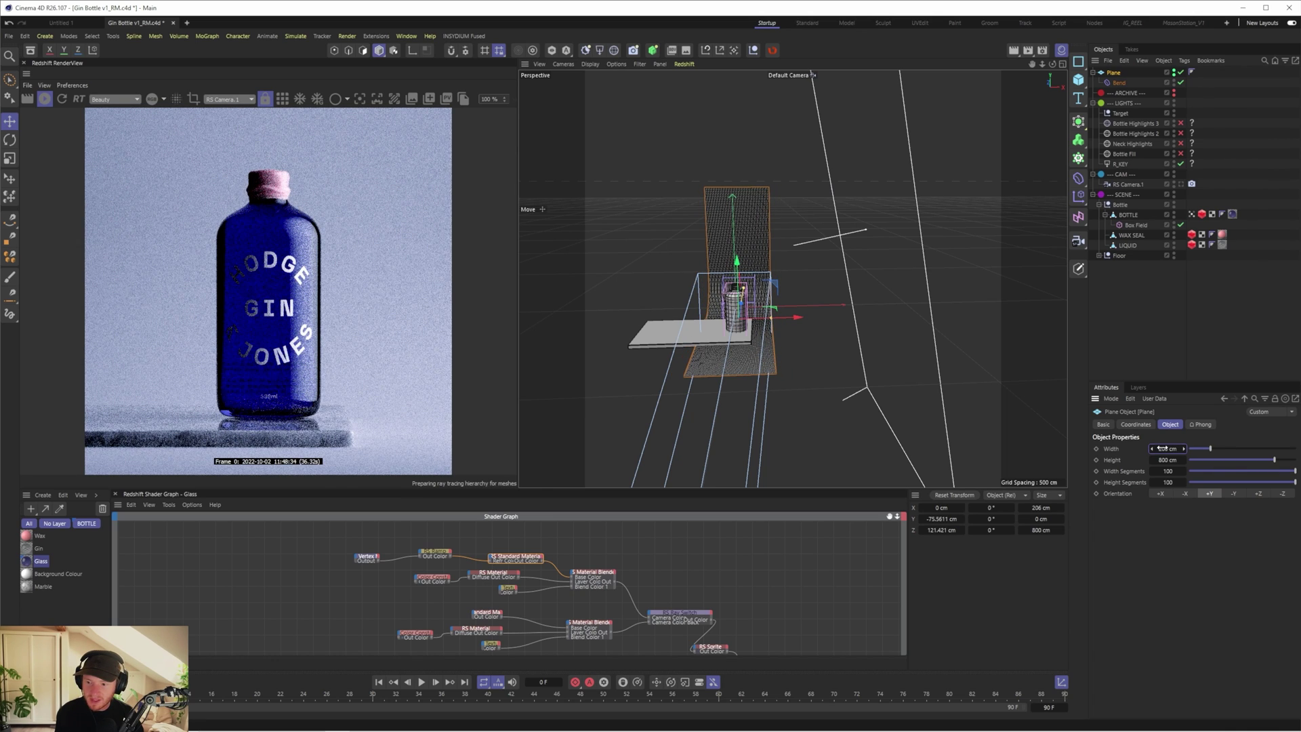
pyautogui.hotkey('ctrl', 'z')
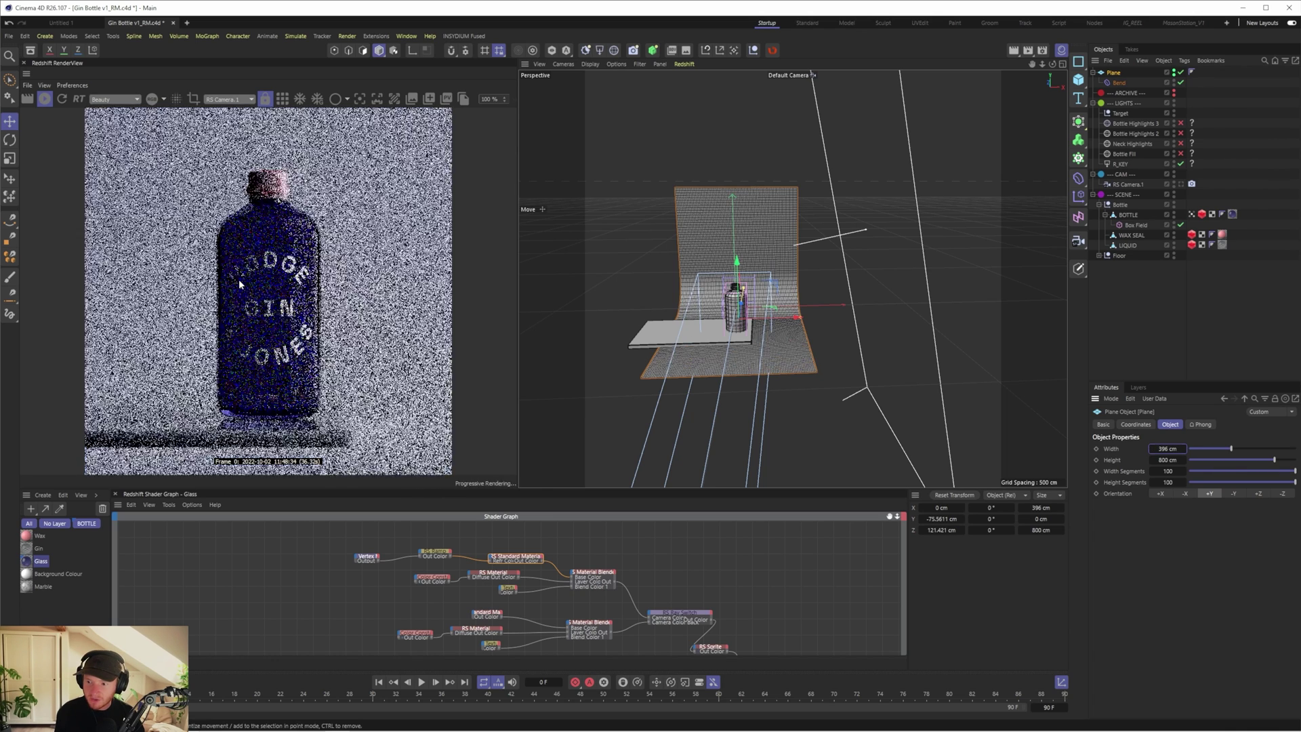
pyautogui.moveTo(1167, 448); pyautogui.dragTo(1150, 448)
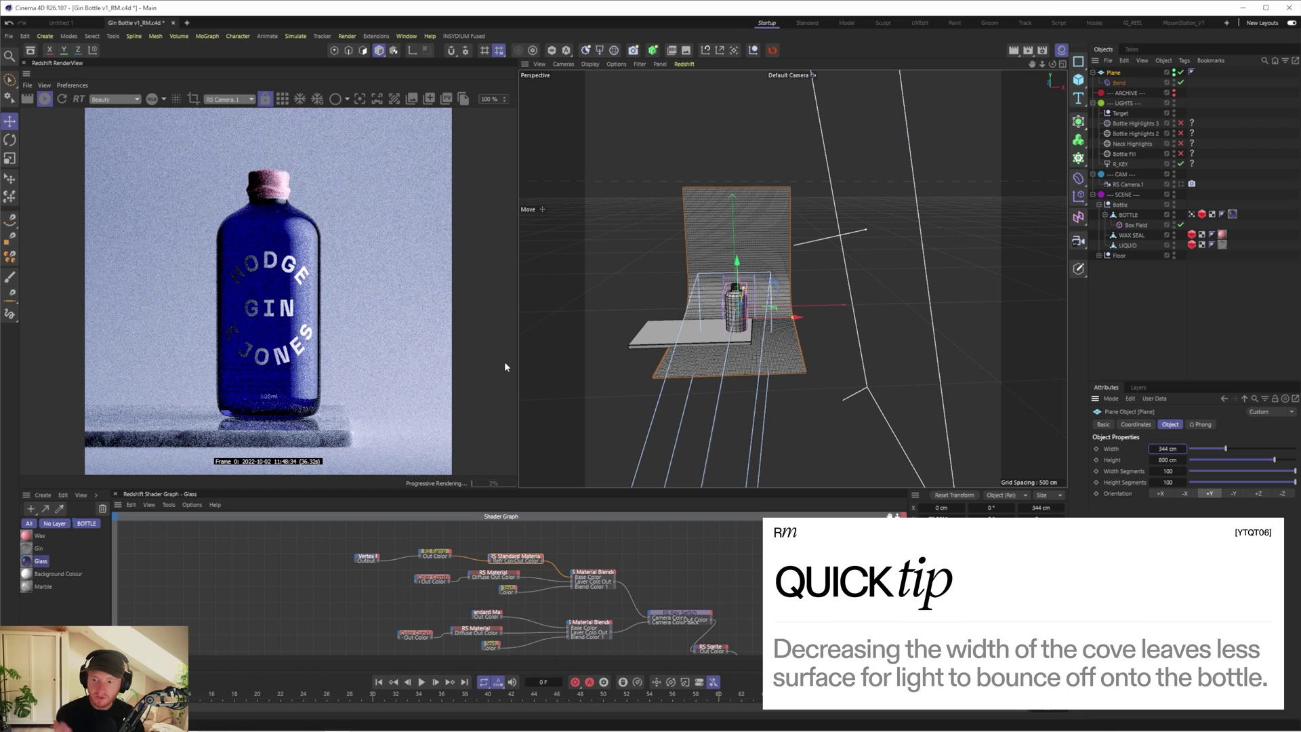
pyautogui.moveTo(1167, 449); pyautogui.dragTo(1147, 449)
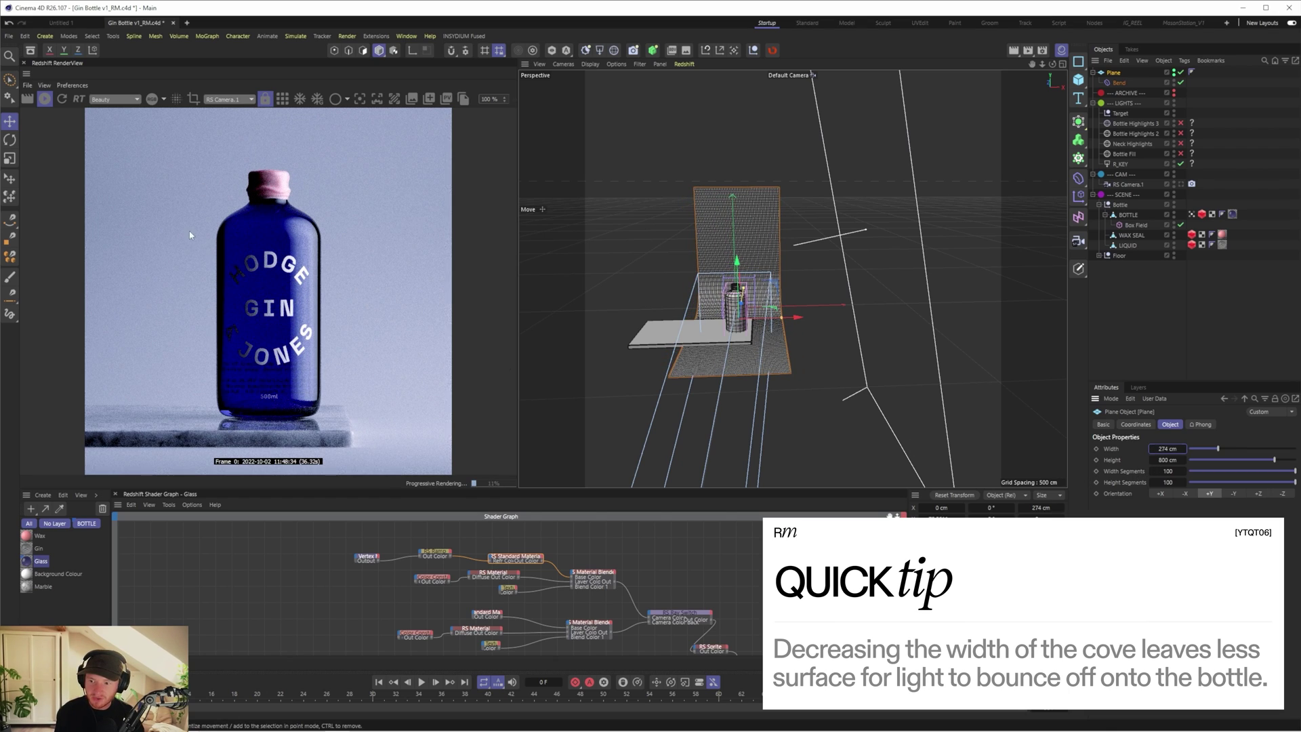
pyautogui.moveTo(1165, 449); pyautogui.dragTo(1203, 449)
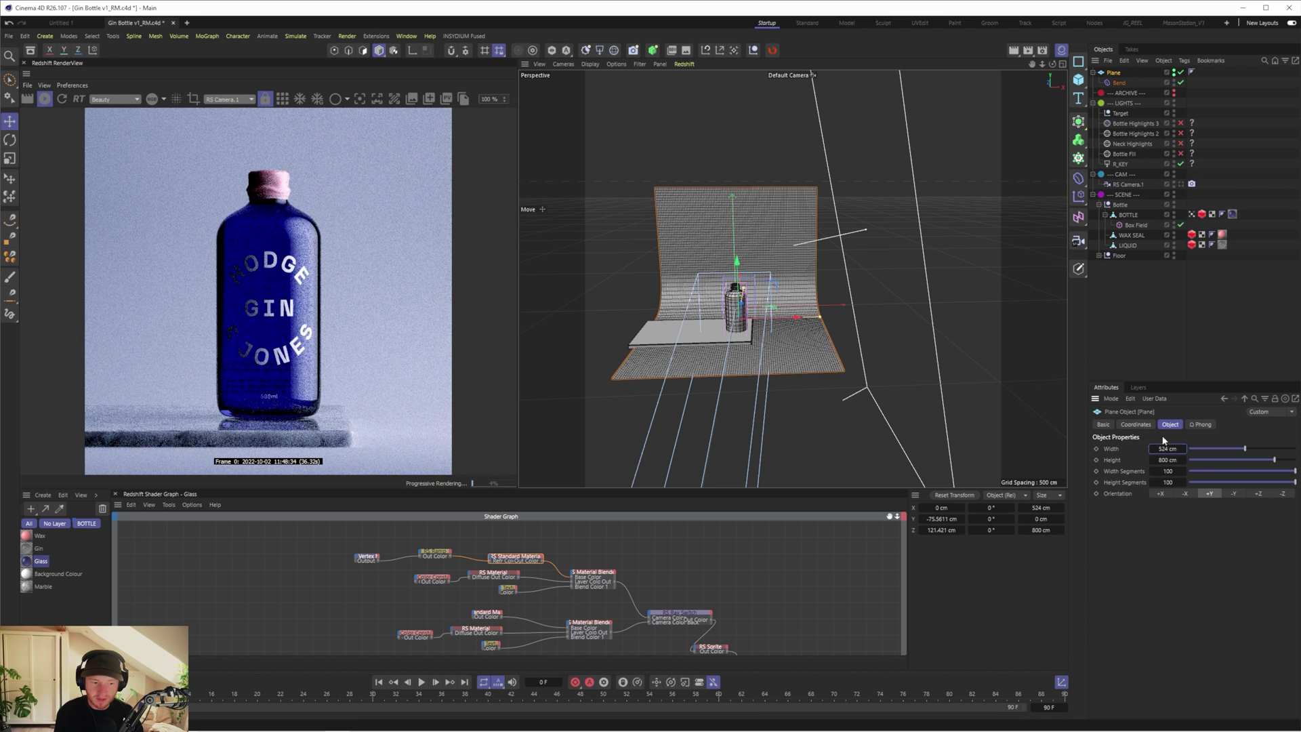
pyautogui.moveTo(1167, 448); pyautogui.dragTo(1193, 449)
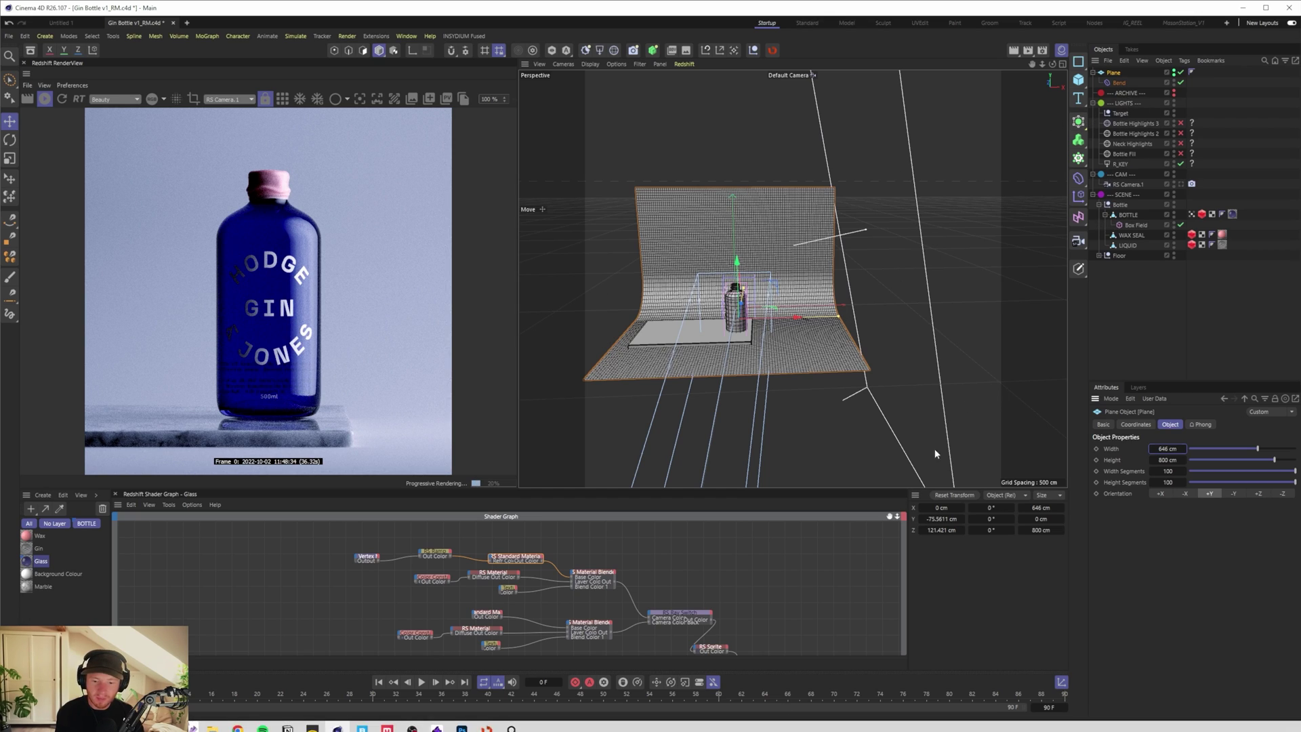
# Step: Lower the R_KEY light to about Y 145 cm and add a Target tag aiming it at the Bottle null
pyautogui.click(1125, 166)
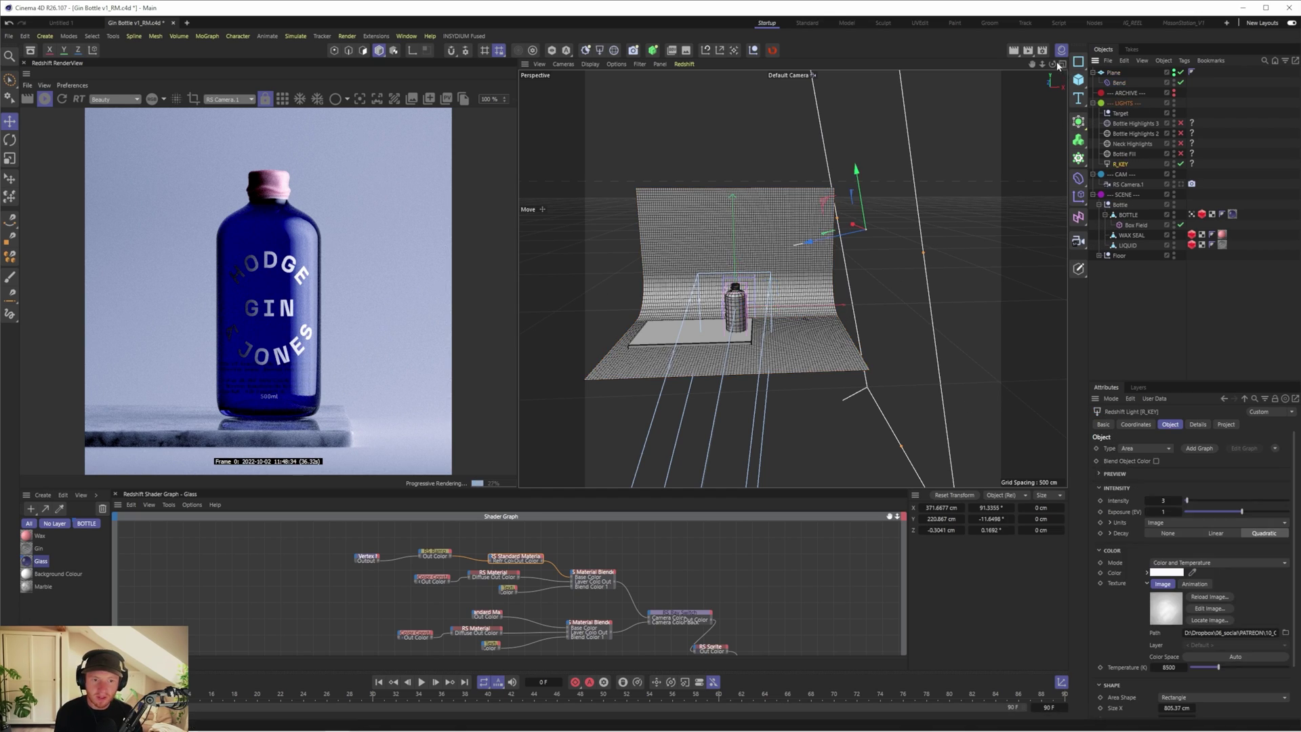
pyautogui.keyDown('alt'); pyautogui.moveTo(908, 216); pyautogui.dragTo(869, 227); pyautogui.keyUp('alt')
pyautogui.rightClick(1105, 175)
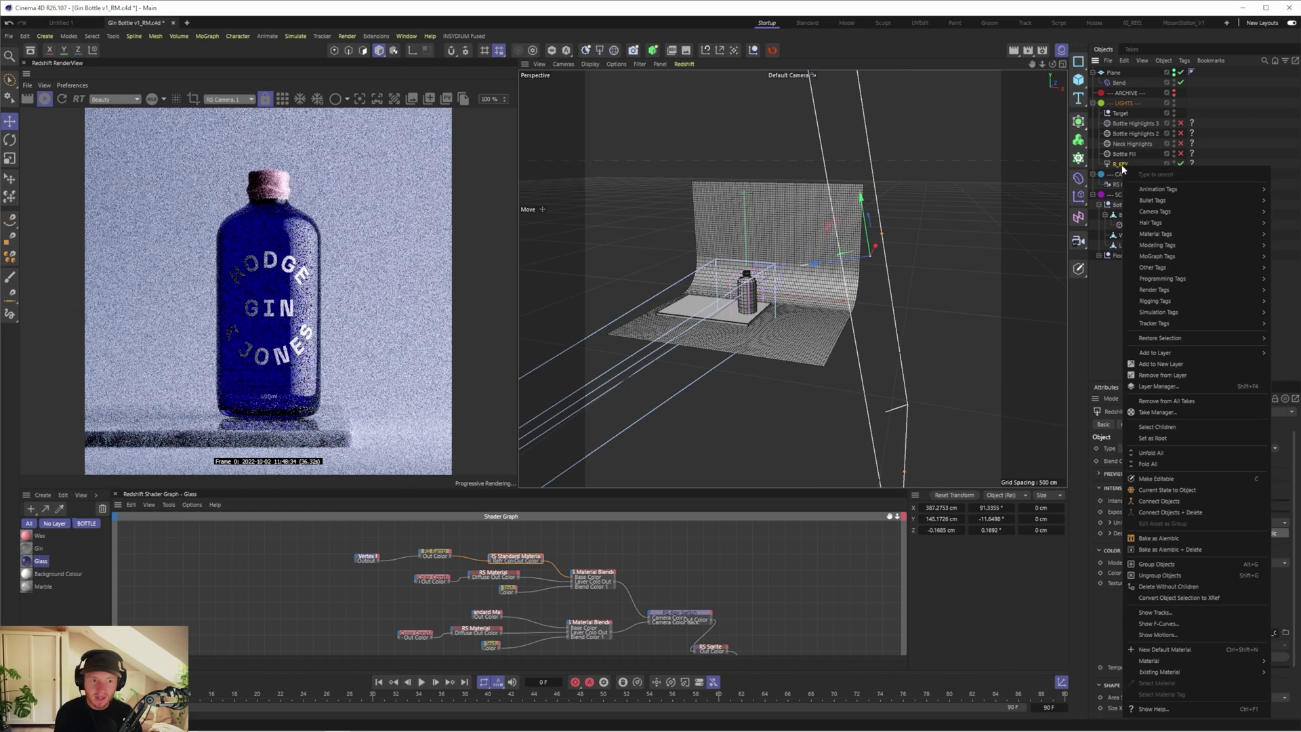
pyautogui.moveTo(1233, 189)
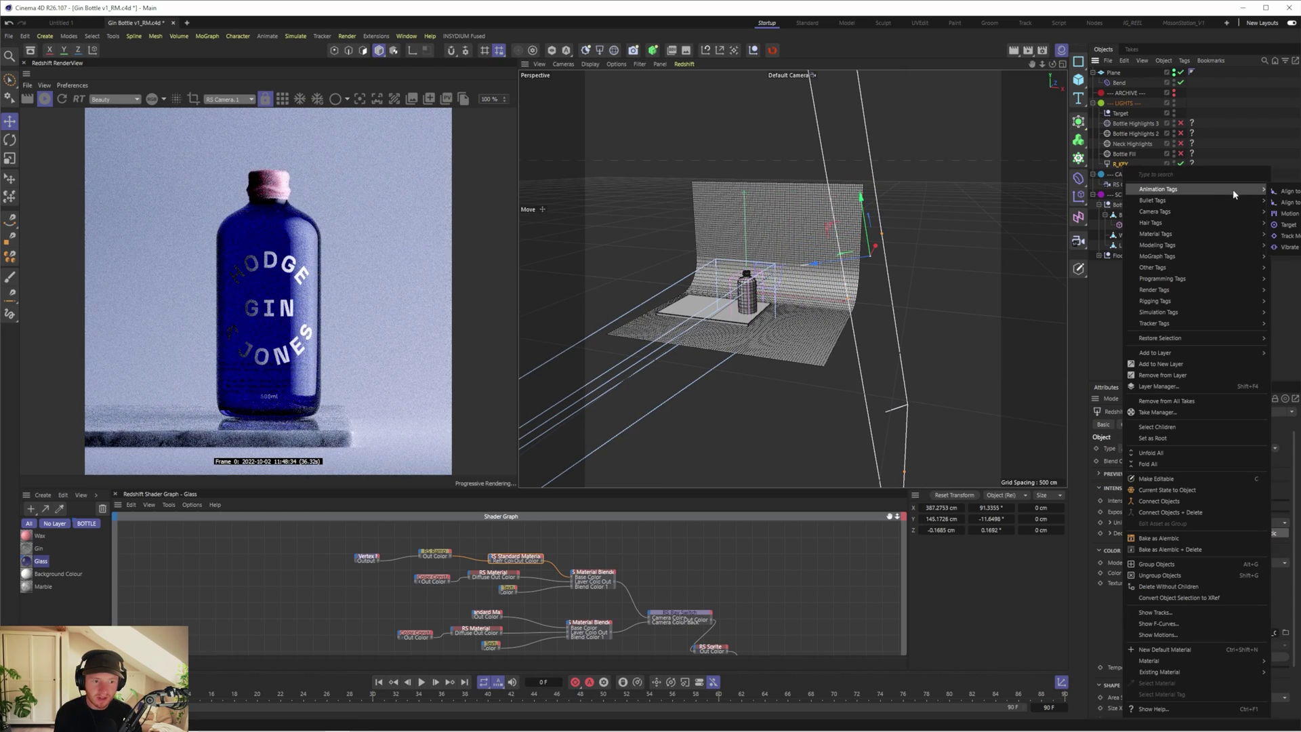
pyautogui.click(1287, 224)
pyautogui.click(1120, 205)
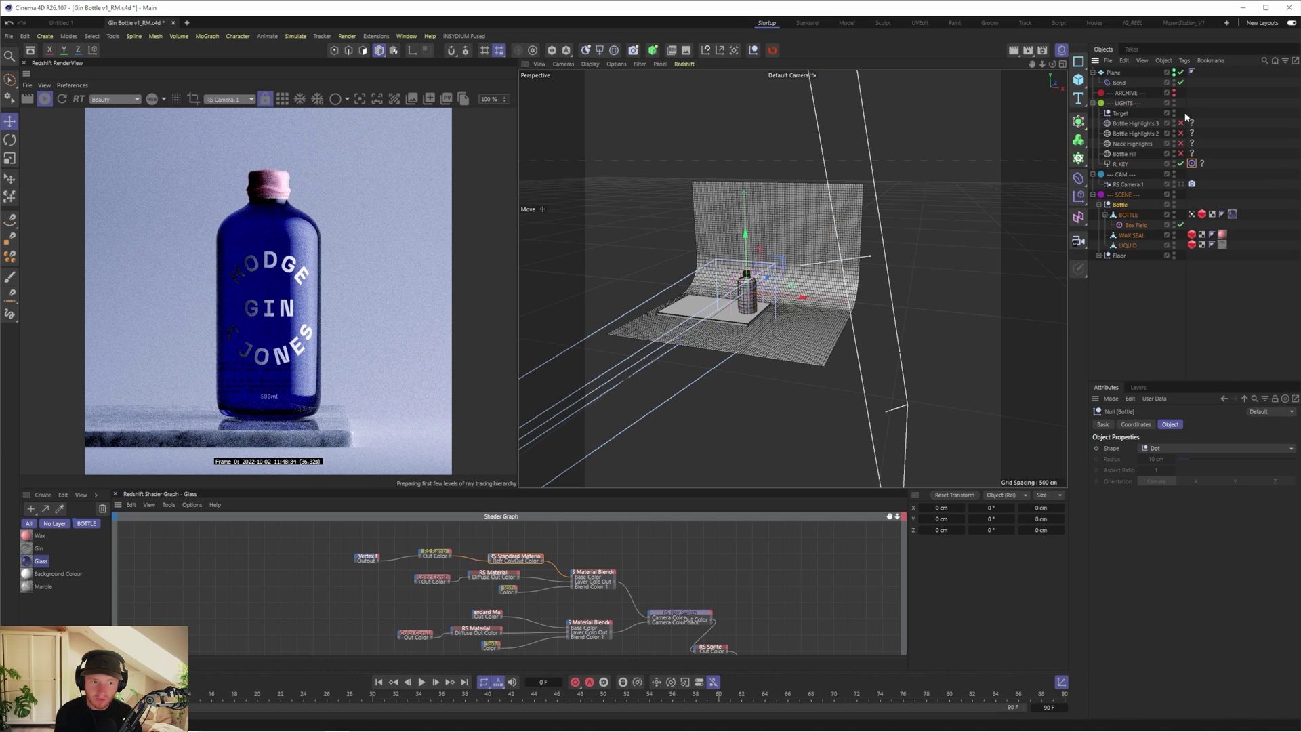
pyautogui.moveTo(1192, 157); pyautogui.dragTo(1192, 163)
# Step: Reposition the targeted R_KEY light to about X 453, Y 113, Z 74 cm
pyautogui.click(1120, 164)
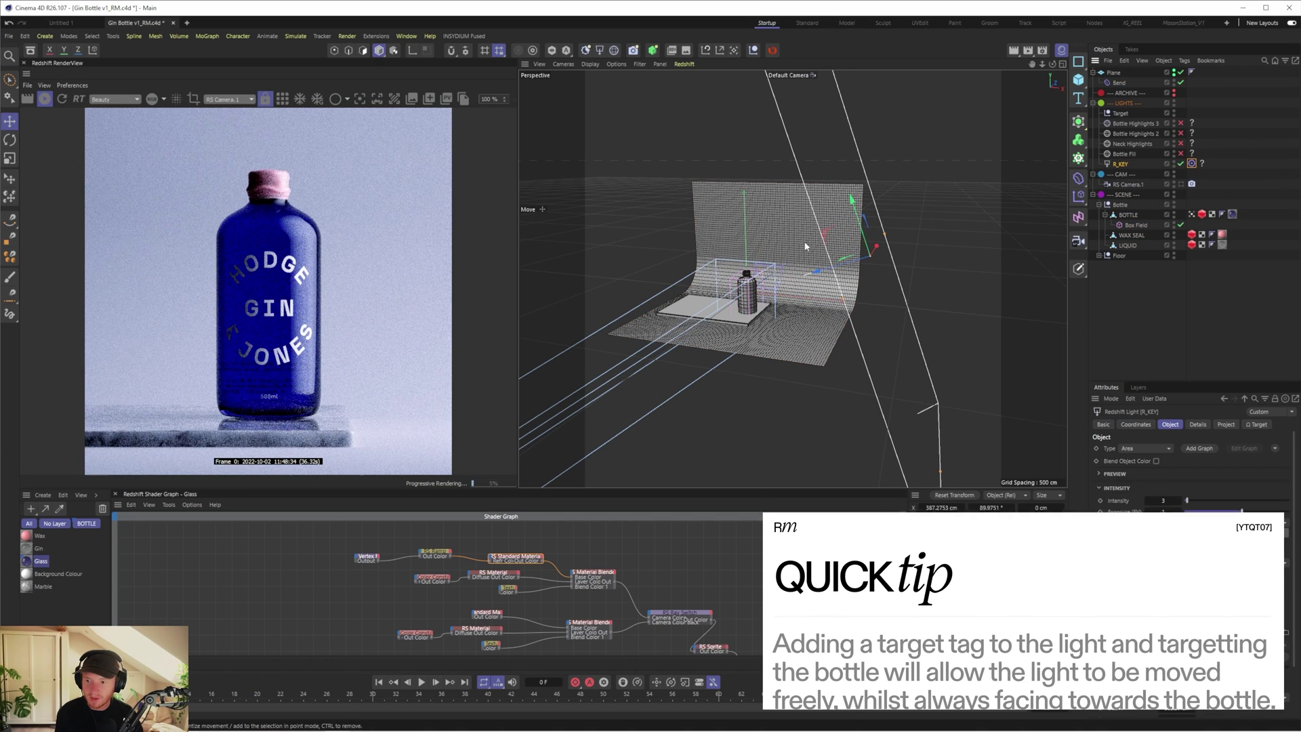
pyautogui.press('e')
pyautogui.moveTo(851, 197); pyautogui.dragTo(881, 222)
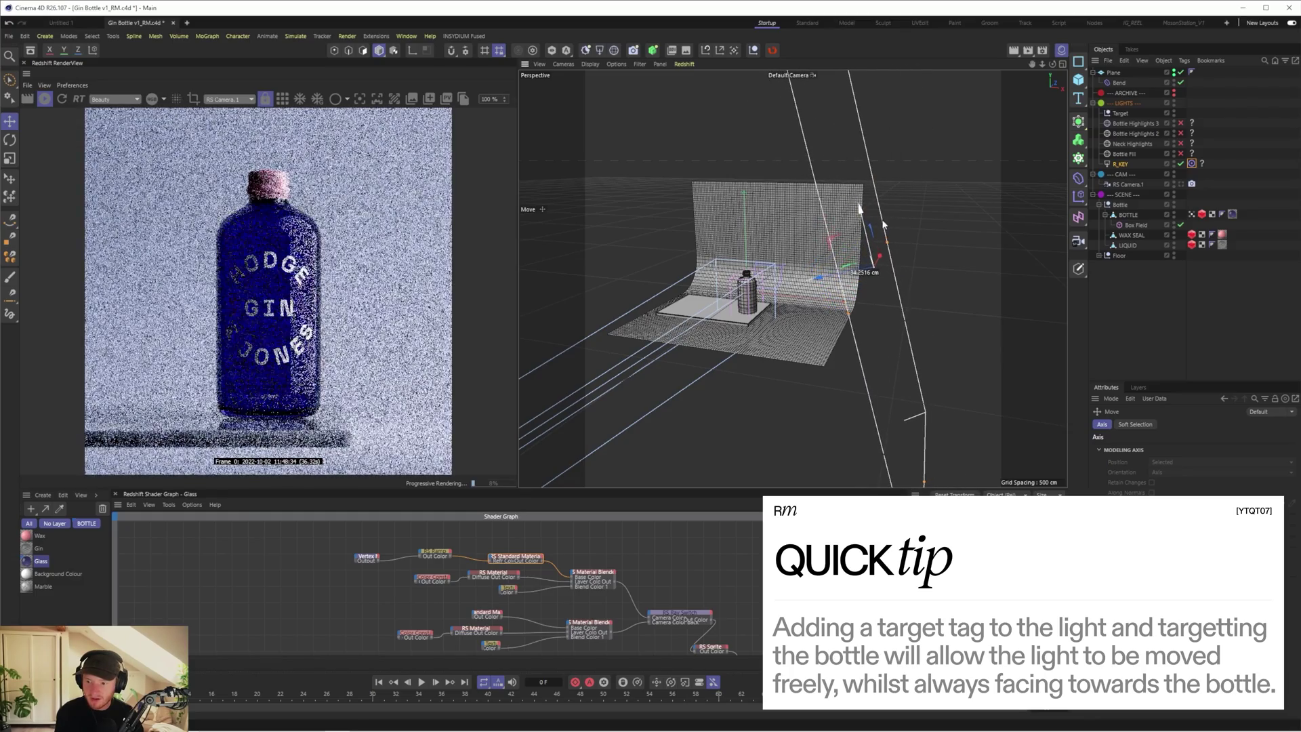
pyautogui.moveTo(1053, 65); pyautogui.dragTo(949, 88)
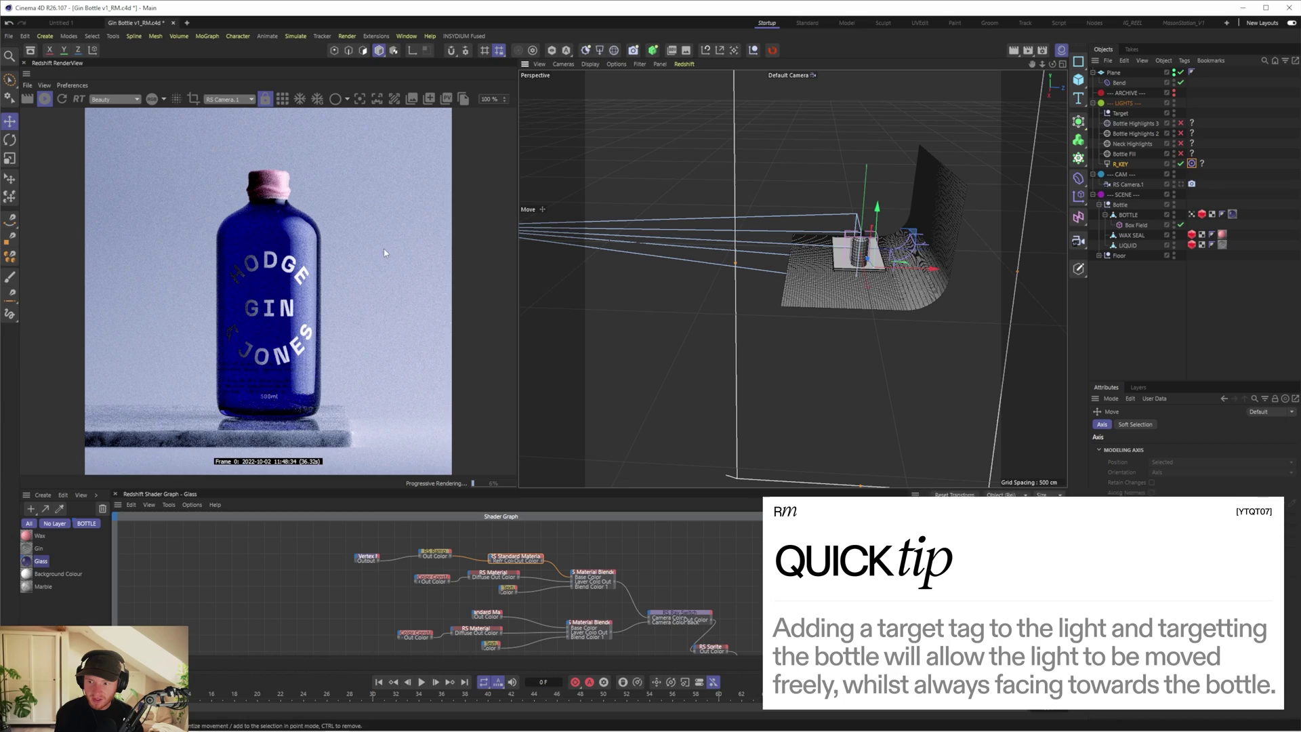
pyautogui.scroll(-1, 662, 317)
pyautogui.moveTo(881, 274); pyautogui.dragTo(913, 275)
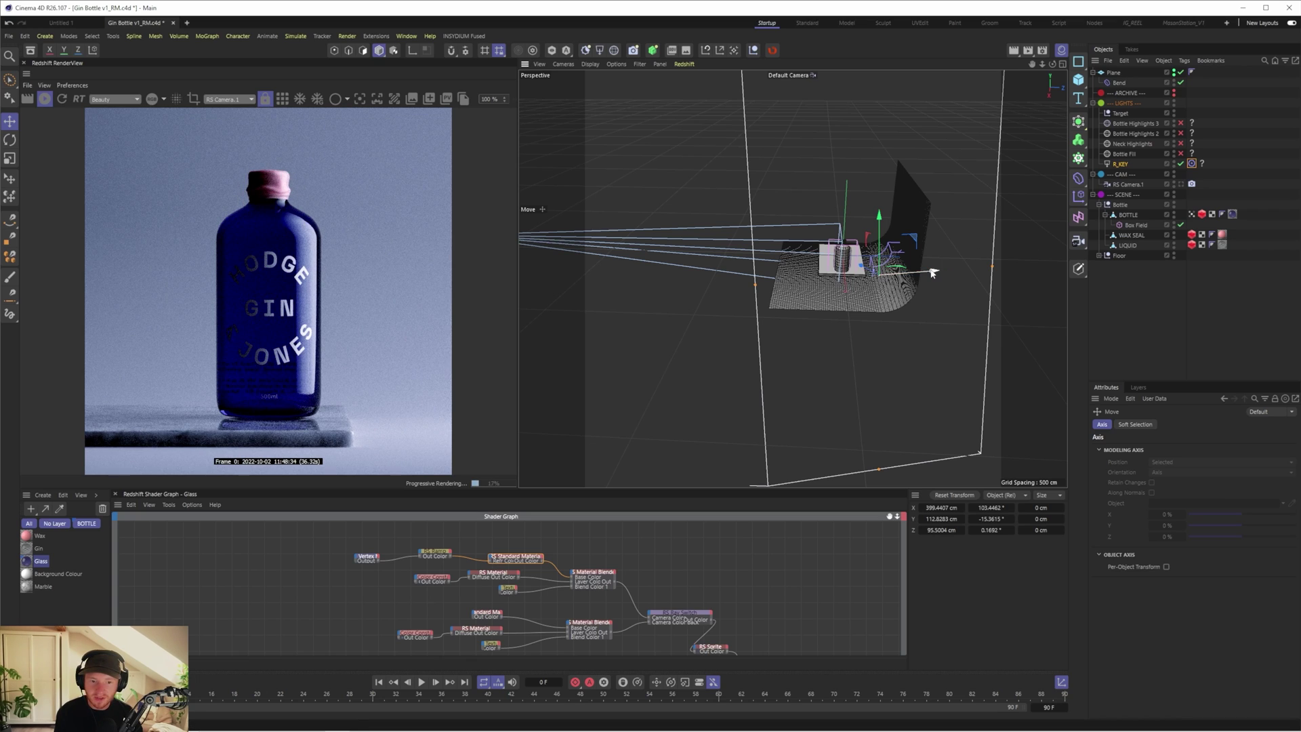
pyautogui.moveTo(933, 271); pyautogui.dragTo(889, 283)
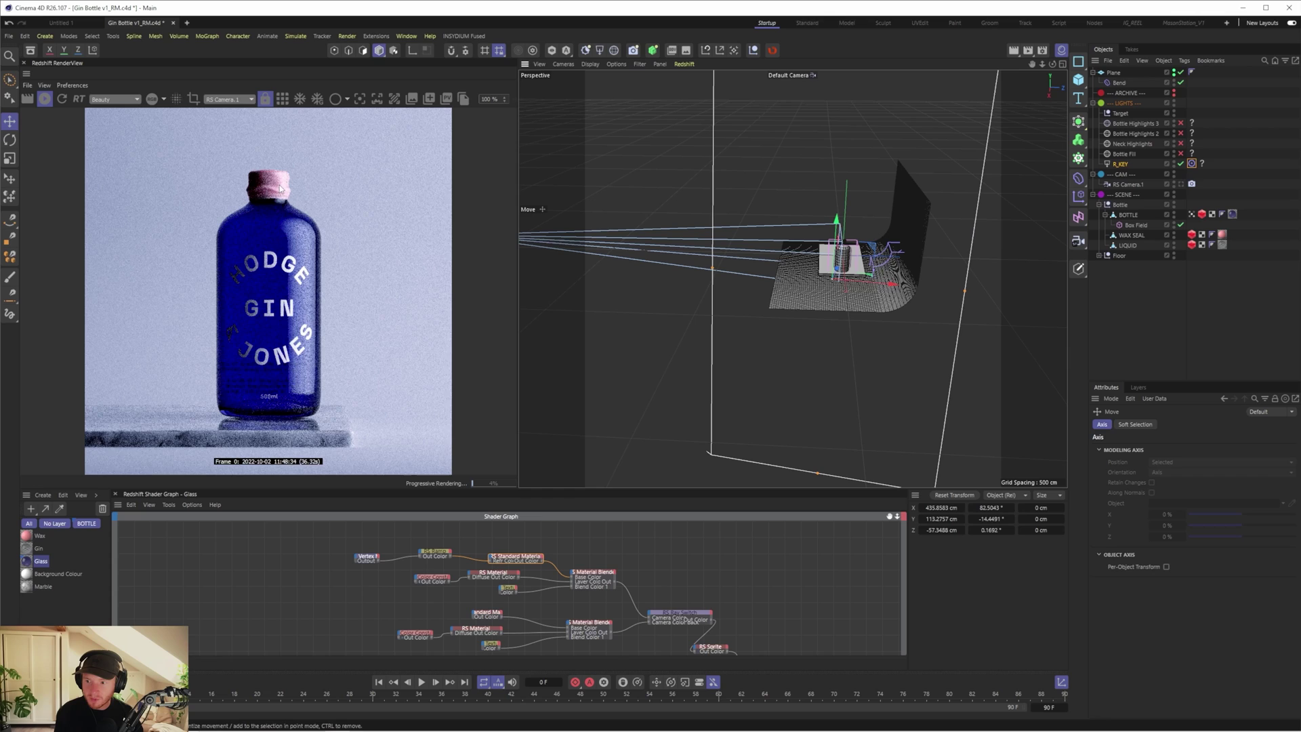
pyautogui.click(276, 272)
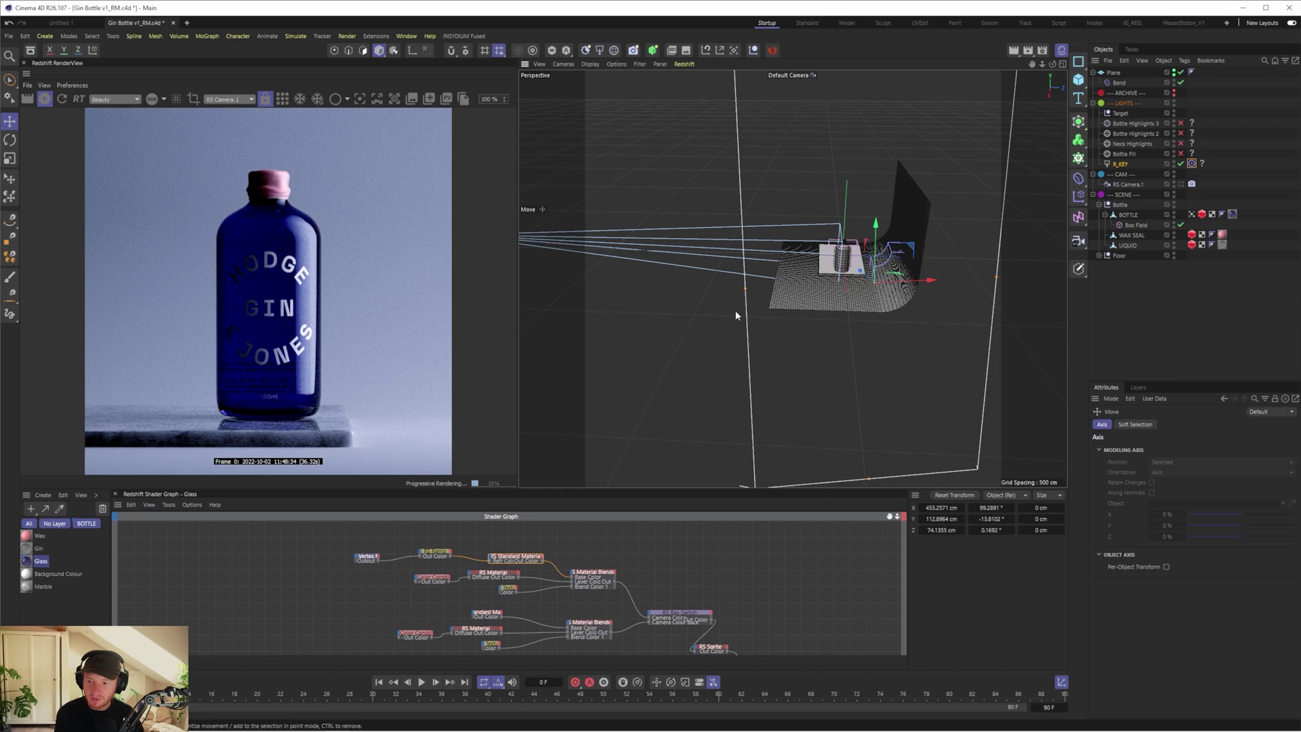
# Step: Widen the R_KEY light's area to about 901 cm
pyautogui.scroll(-1, 766, 330)
pyautogui.moveTo(969, 286); pyautogui.dragTo(998, 281)
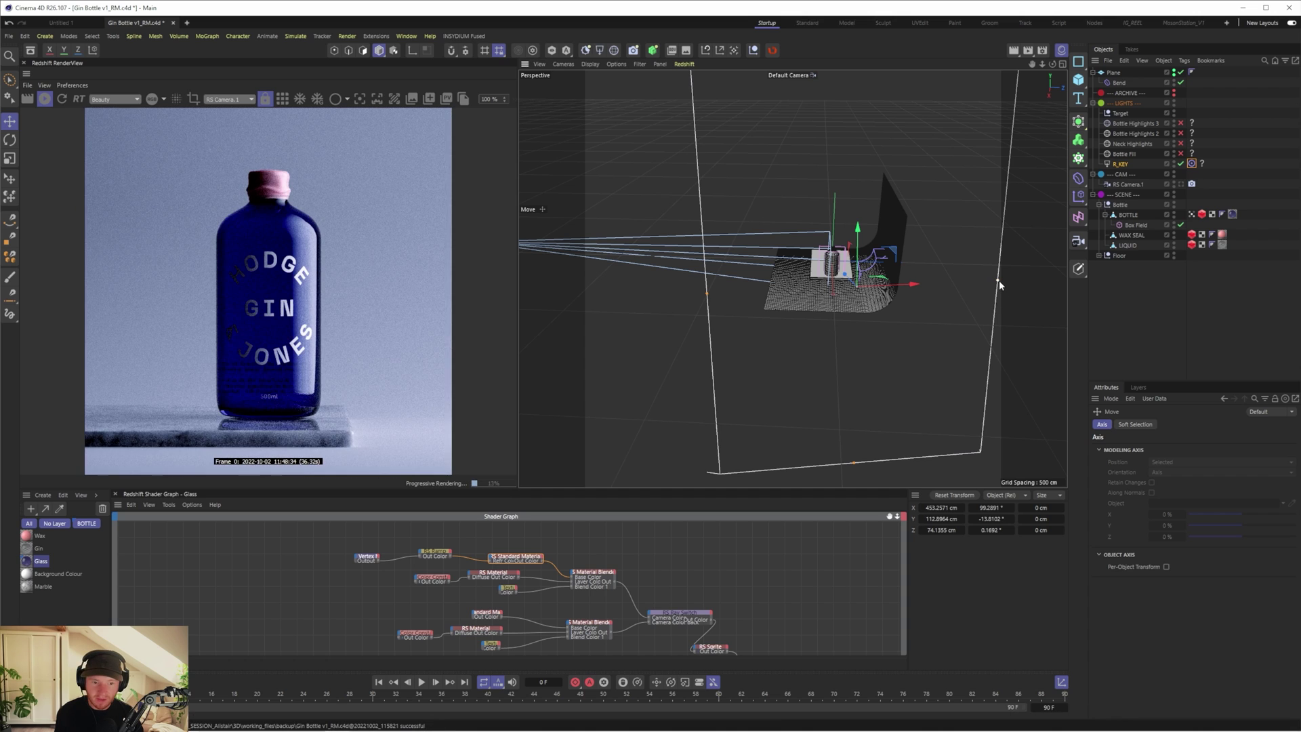
pyautogui.moveTo(997, 281); pyautogui.dragTo(978, 284)
# Step: Replace the R_KEY light's texture with another EXR map from the Area Light Maps Vol 2 PlusHDRIs folder, without copying it into the project
pyautogui.click(1118, 164)
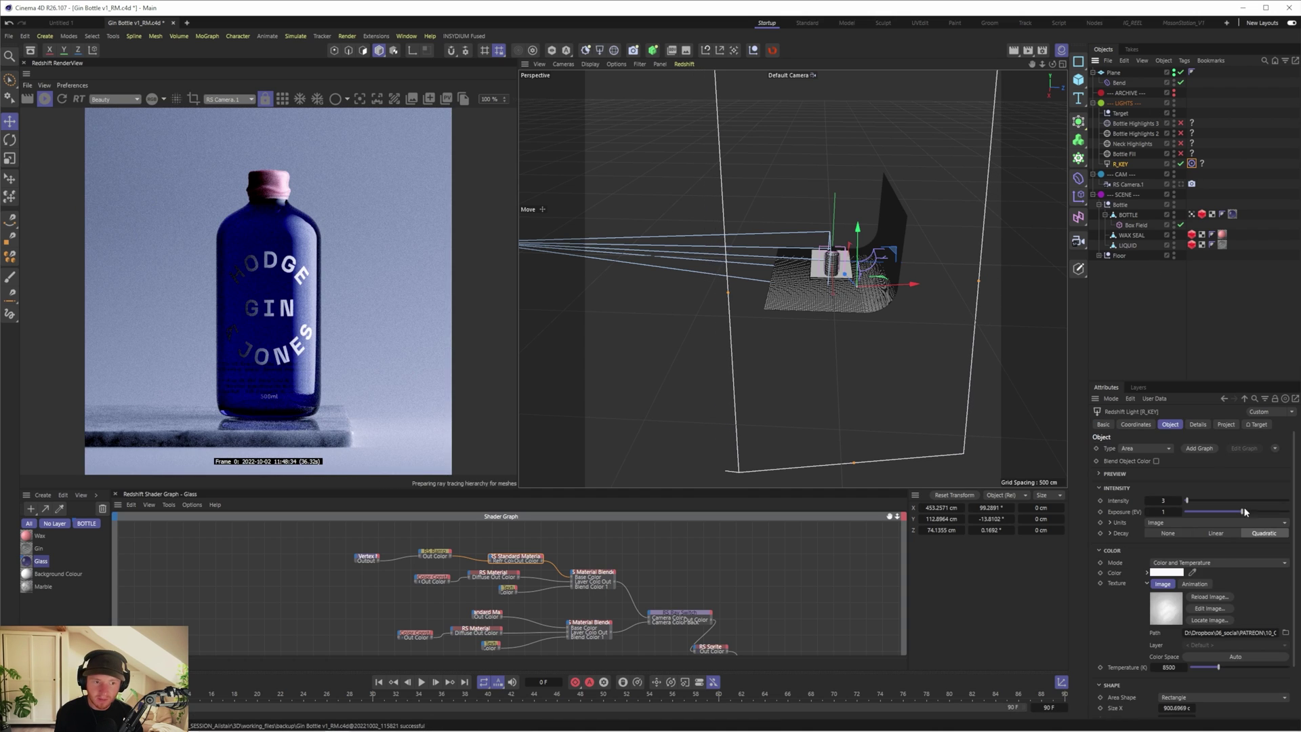
pyautogui.scroll(-2, 1206, 597)
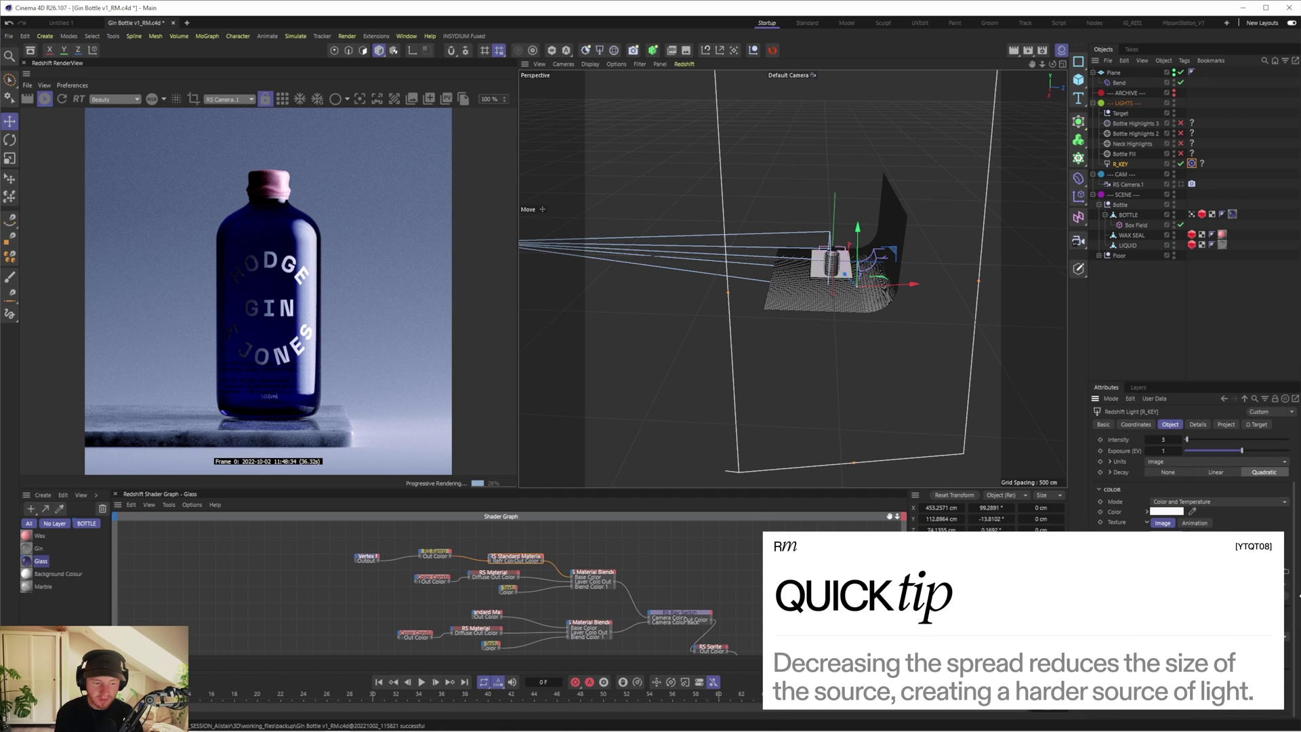
pyautogui.click(1285, 571)
pyautogui.moveTo(233, 27); pyautogui.dragTo(488, 120)
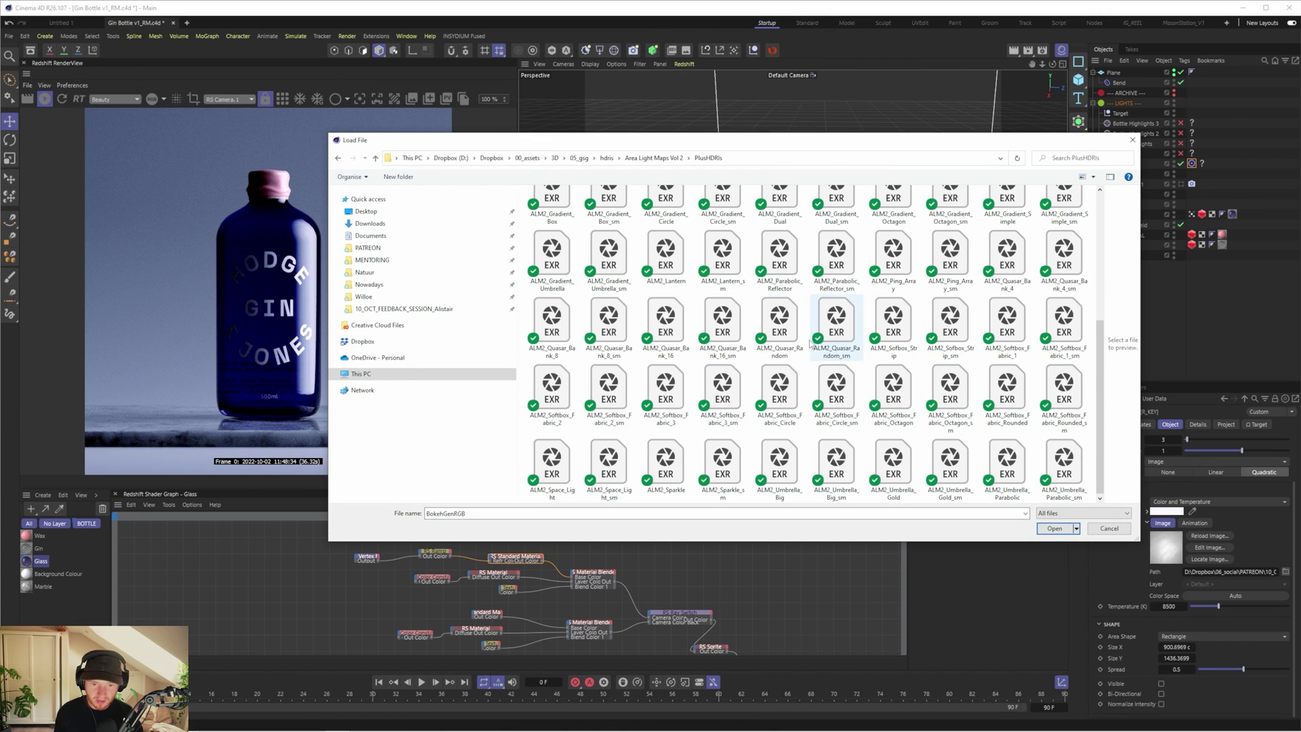
pyautogui.doubleClick(936, 327)
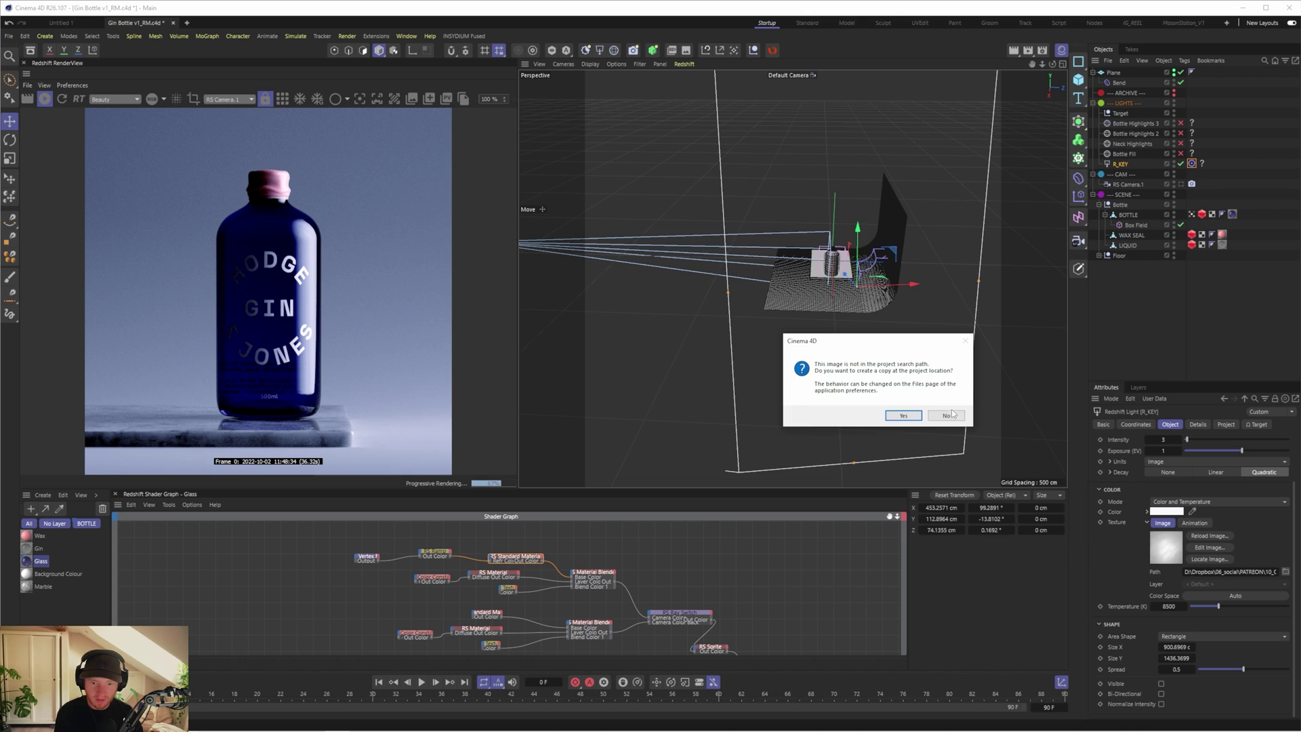
pyautogui.click(904, 414)
# Step: Set the R_KEY light's spread to 1 and its intensity to 10
pyautogui.moveTo(1163, 669); pyautogui.dragTo(1178, 669)
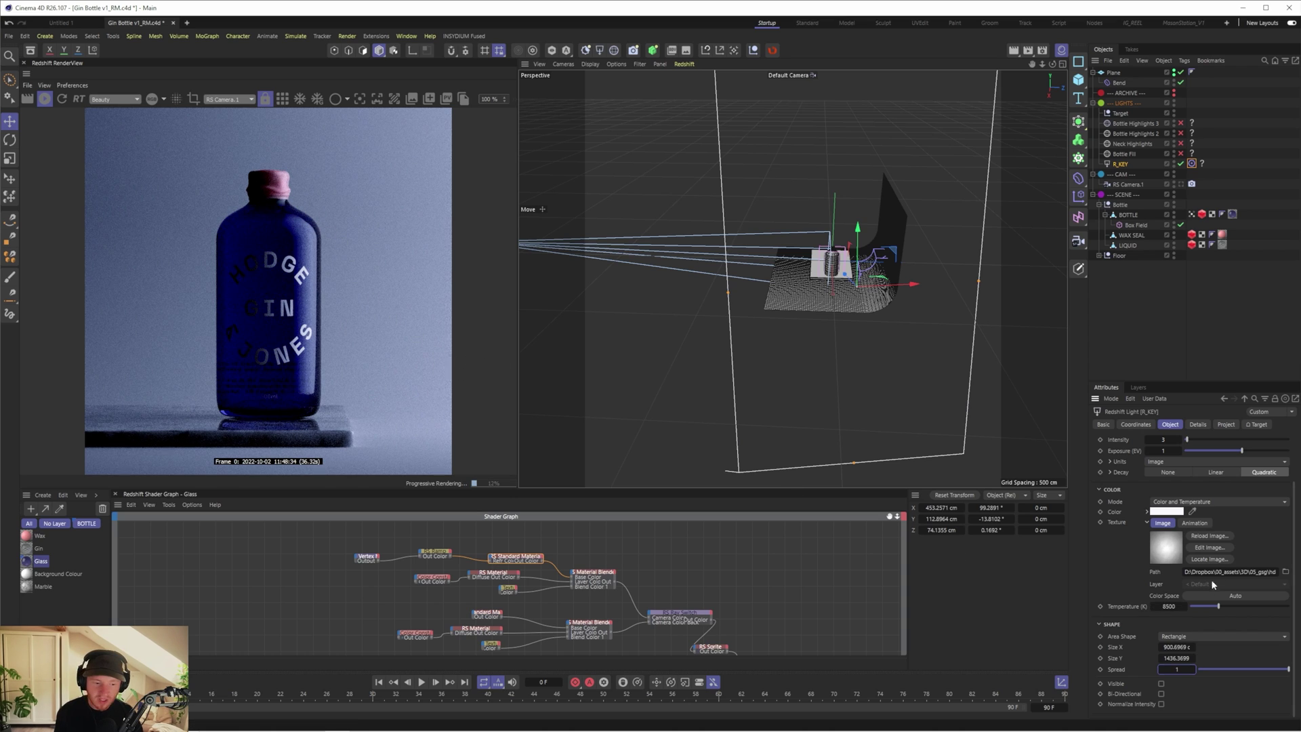
pyautogui.click(1169, 438)
pyautogui.write('10')
pyautogui.press('Return')
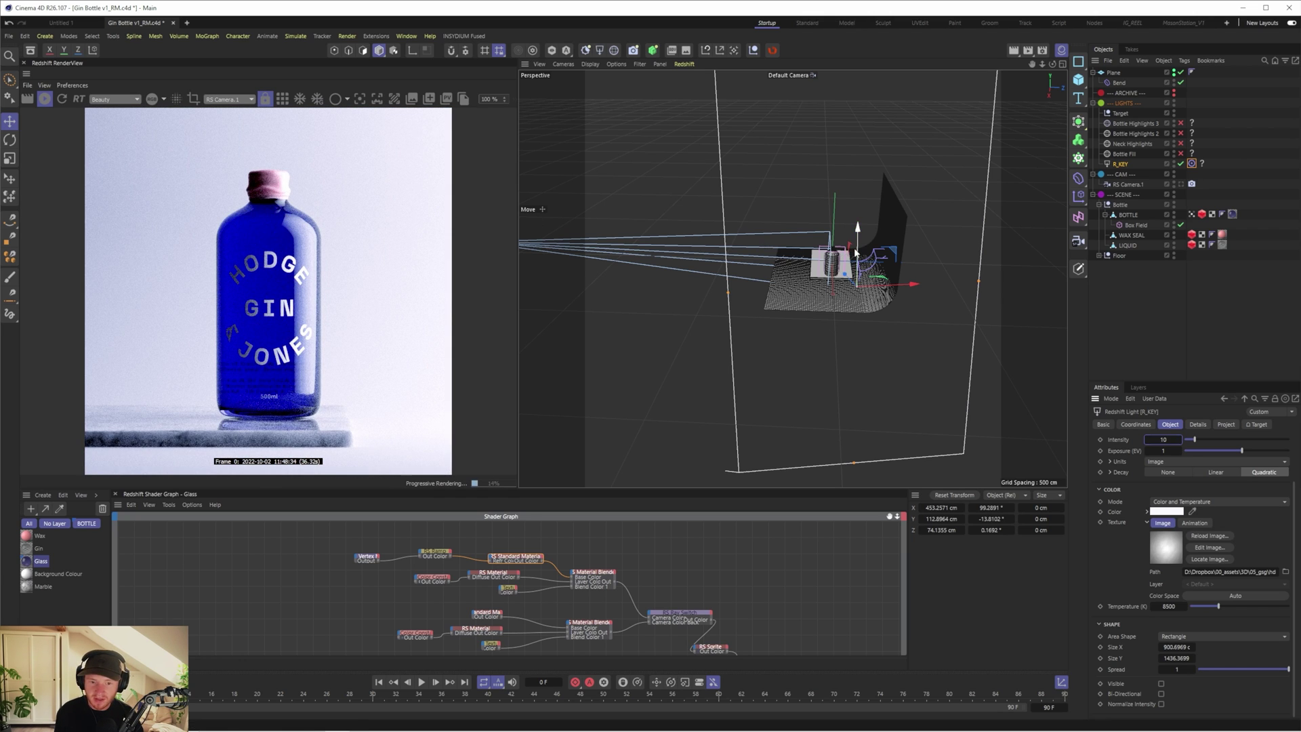
# Step: Lower the R_KEY light to about Y 49 cm and set its intensity to 12 and exposure to 0
pyautogui.moveTo(854, 247); pyautogui.dragTo(862, 269)
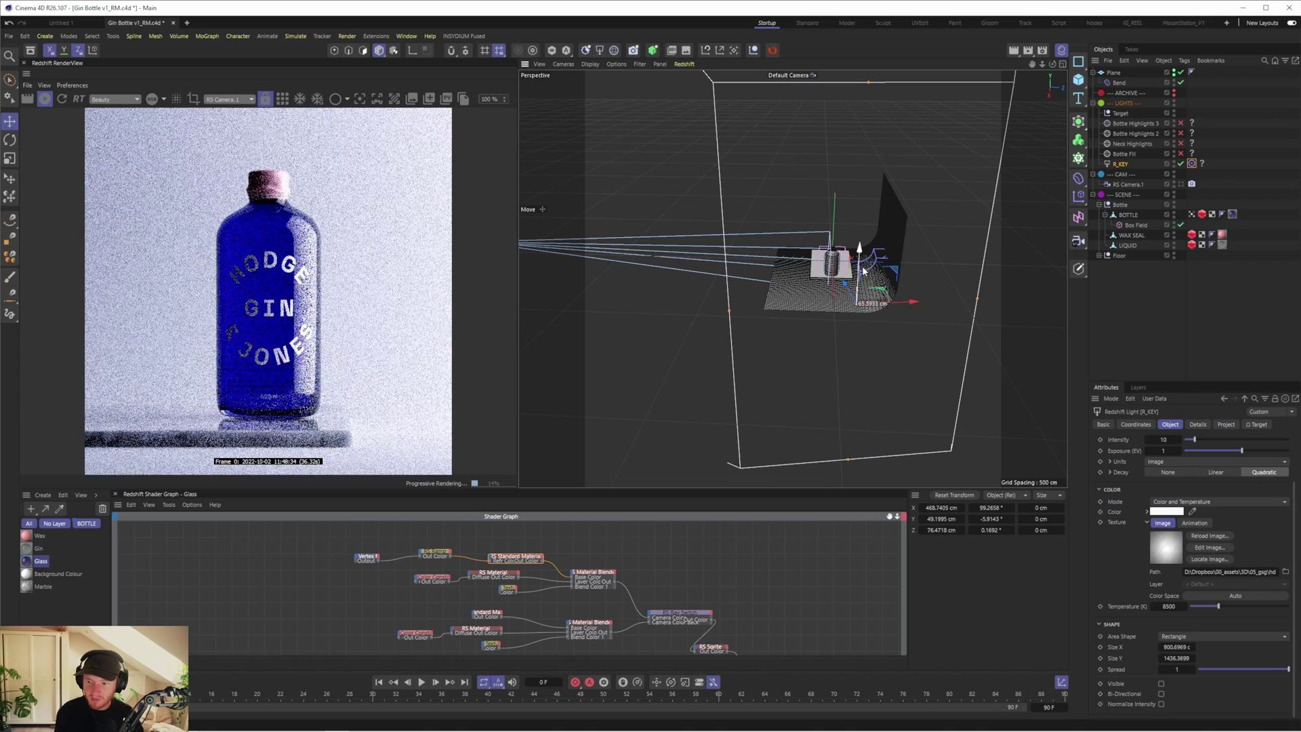
pyautogui.click(1169, 424)
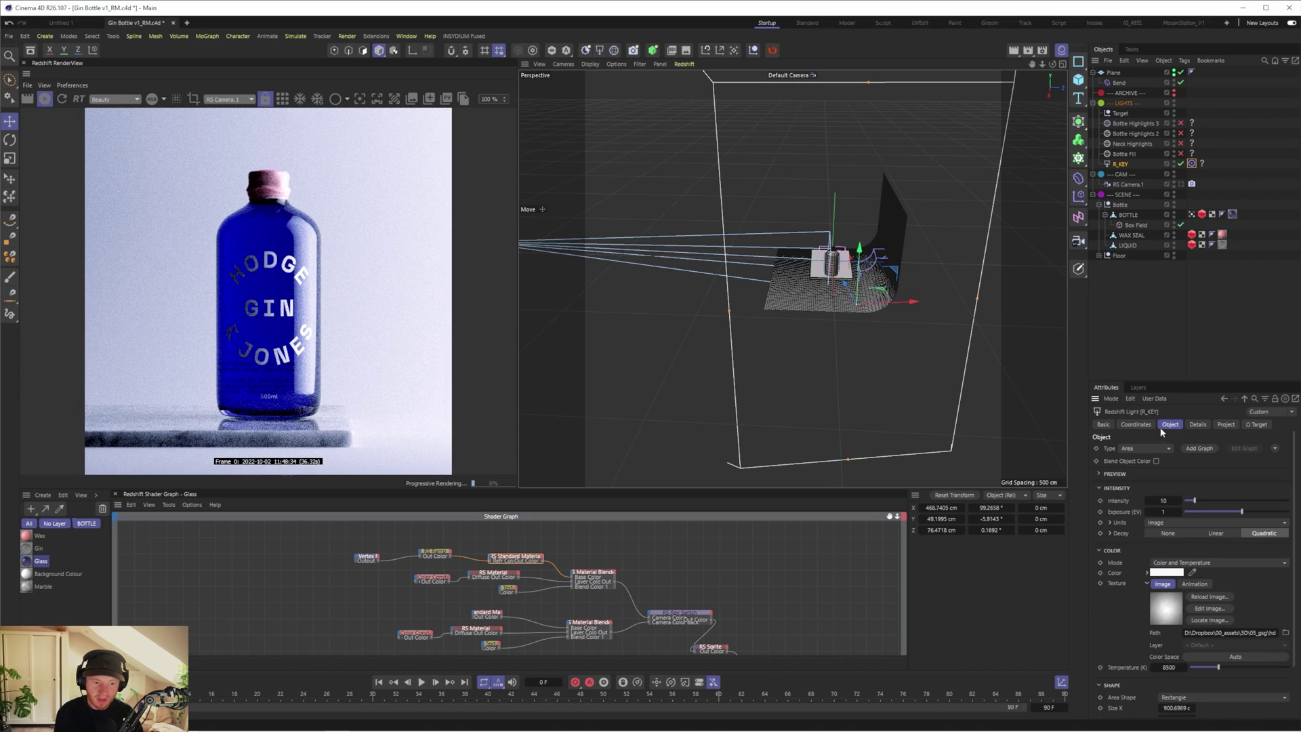
pyautogui.moveTo(1163, 500); pyautogui.dragTo(1162, 501)
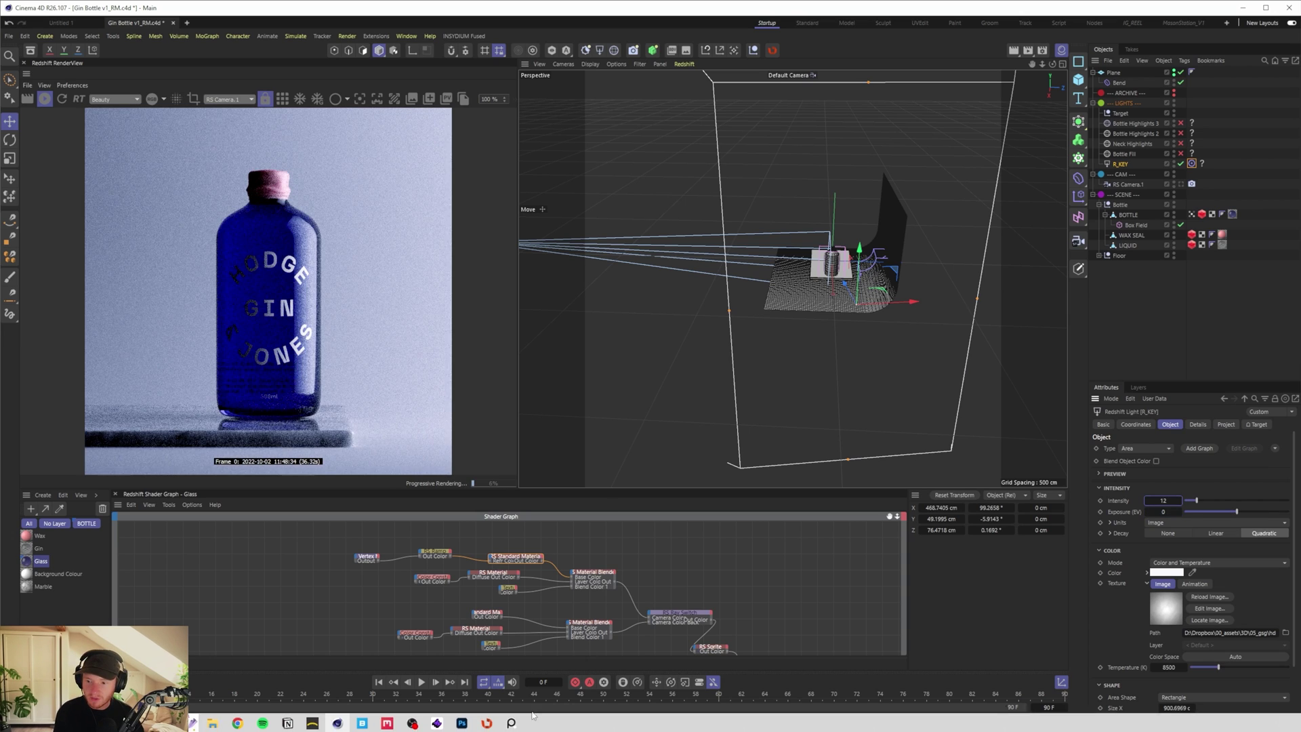
# Step: Check the reference bottle photos, then move the R_KEY light to about X 468, Y 58, Z 107 cm and widen it to about 982 cm
pyautogui.click(512, 722)
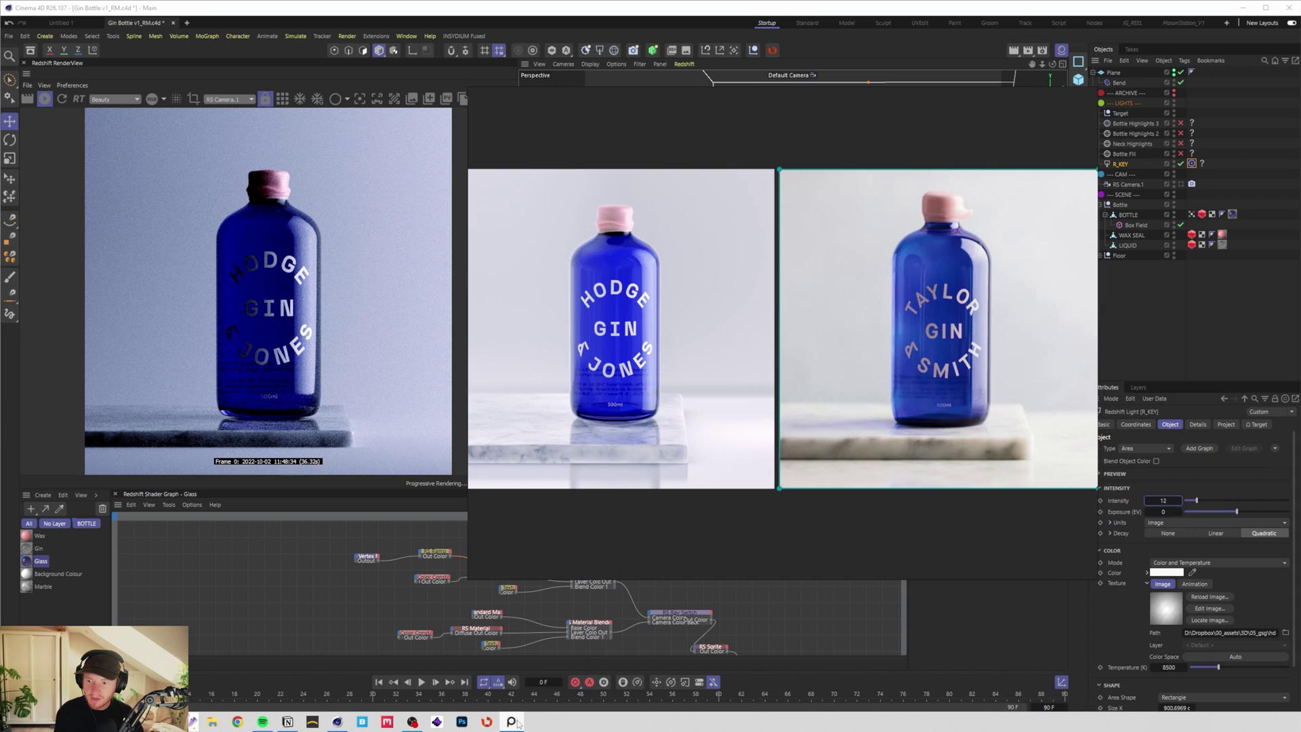
pyautogui.click(514, 723)
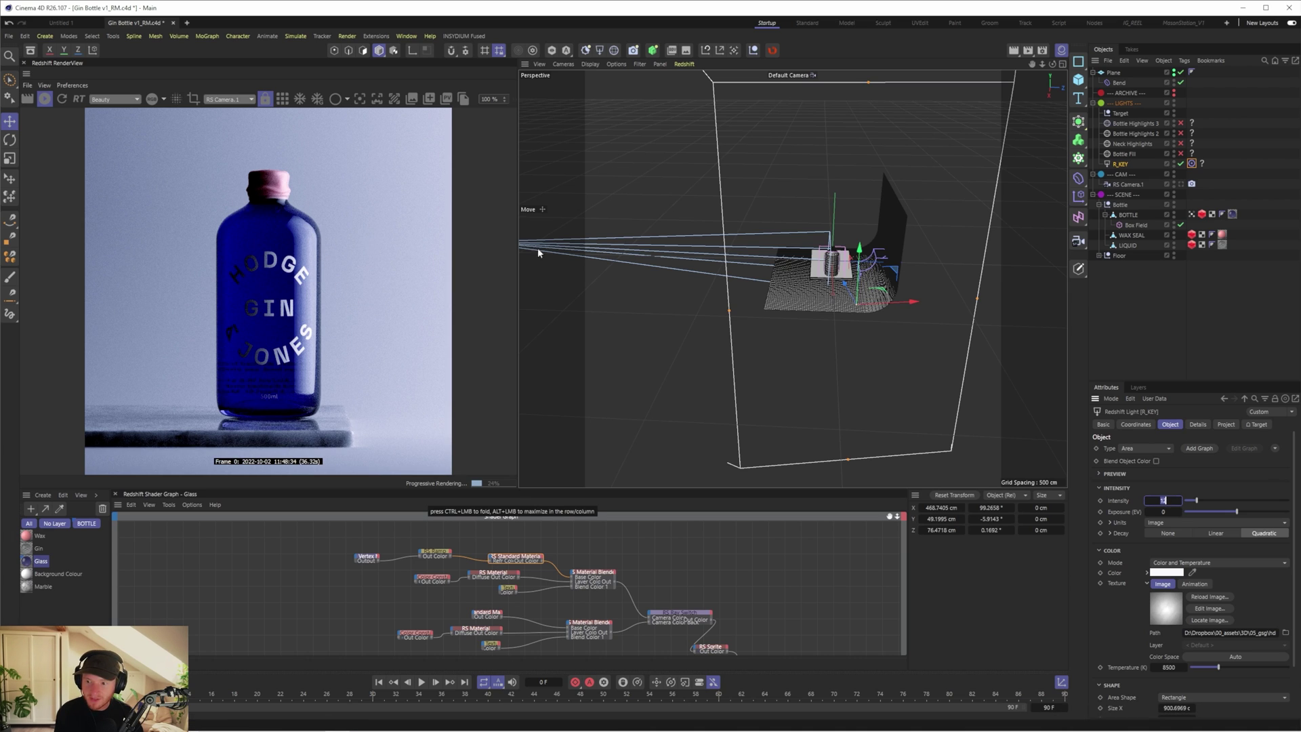
pyautogui.moveTo(912, 301)
pyautogui.mouseDown()
pyautogui.moveTo(924, 284)
pyautogui.moveTo(889, 295)
pyautogui.mouseUp()
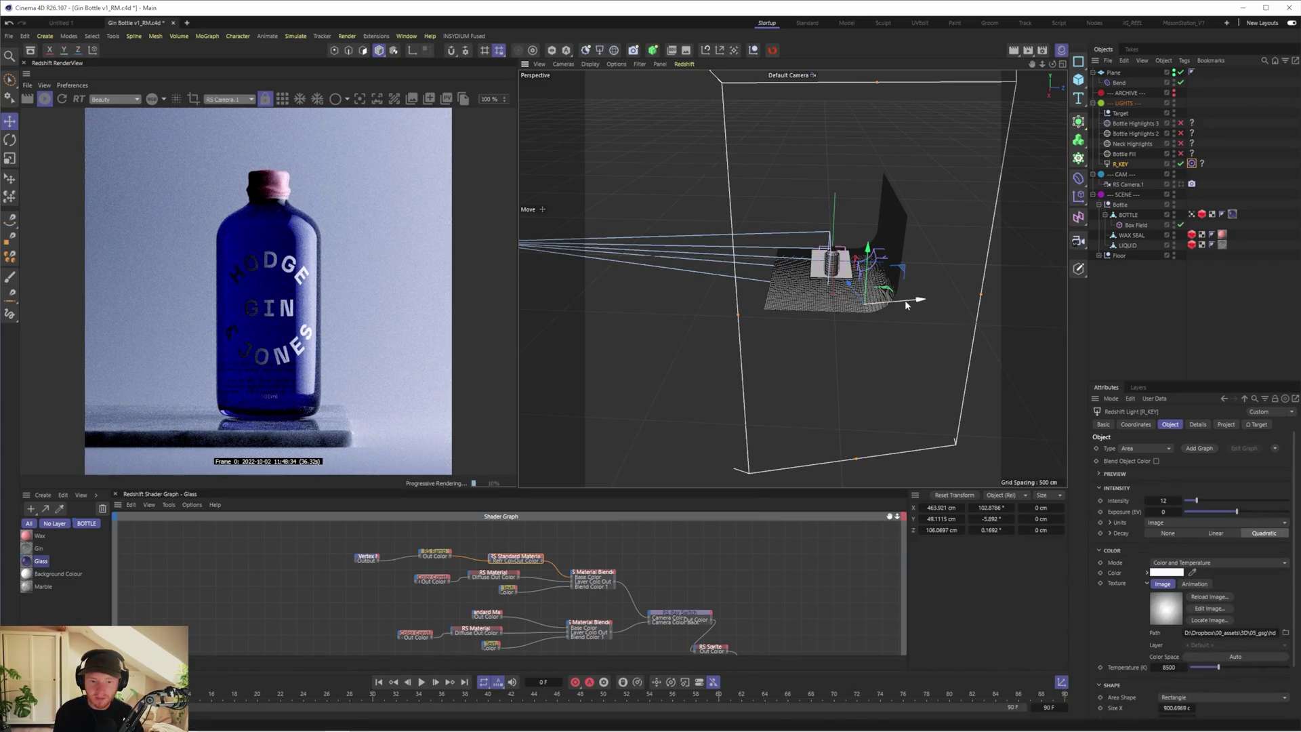
pyautogui.moveTo(905, 304); pyautogui.dragTo(894, 307)
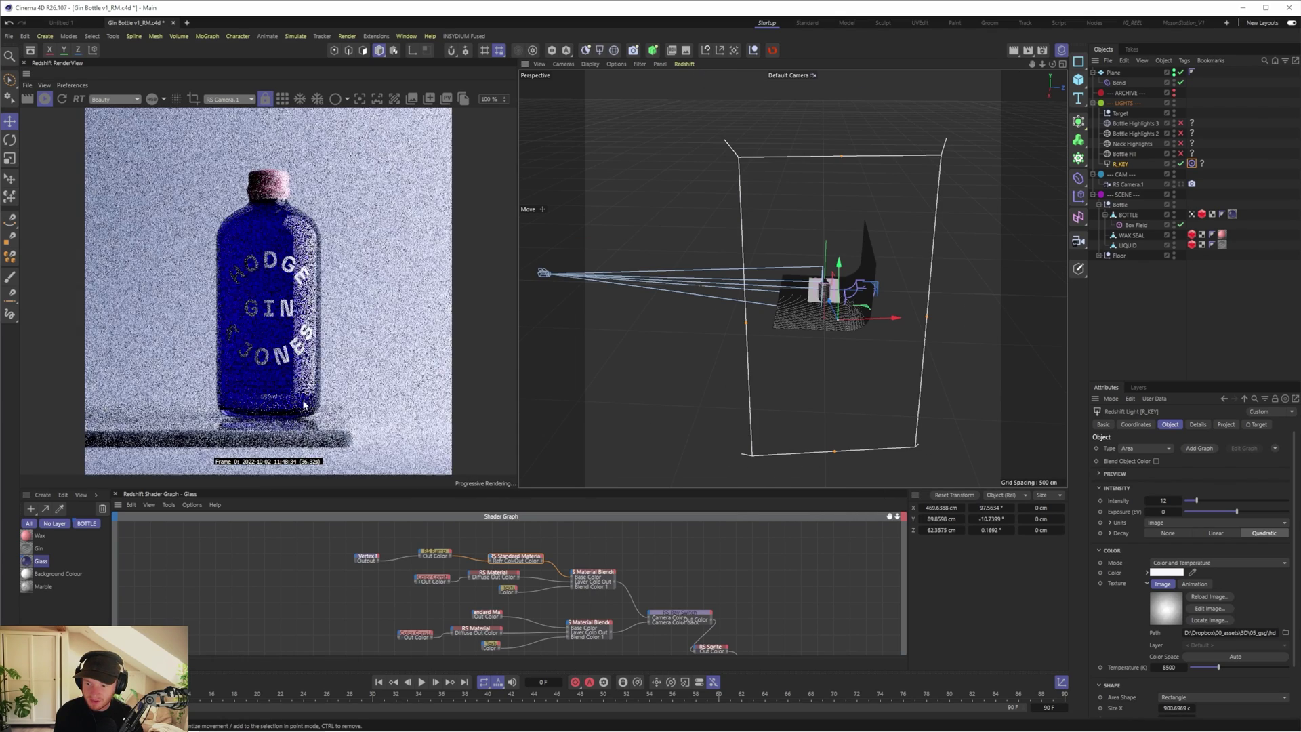
pyautogui.moveTo(842, 271); pyautogui.dragTo(839, 282)
pyautogui.moveTo(926, 320); pyautogui.dragTo(940, 323)
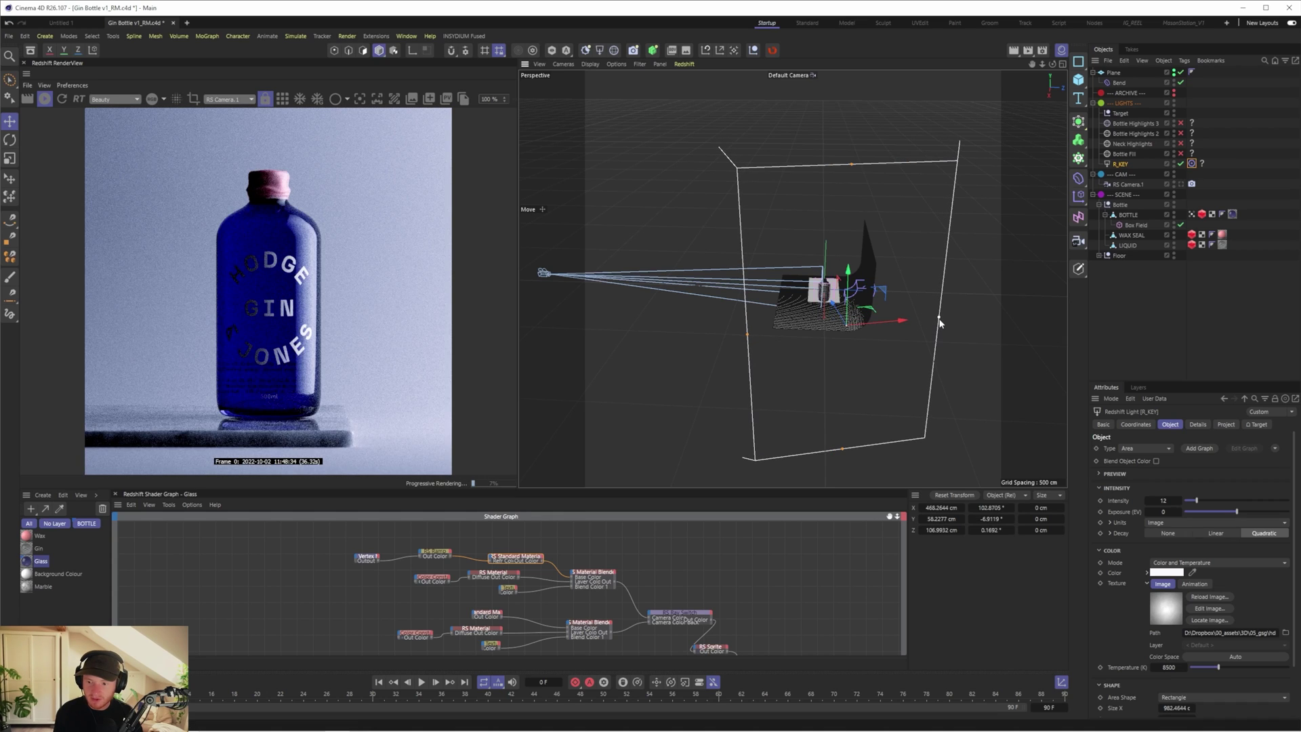
# Step: Save the project and switch the render view to Clay mode to judge the R_KEY lighting
pyautogui.hotkey('ctrl', 's')
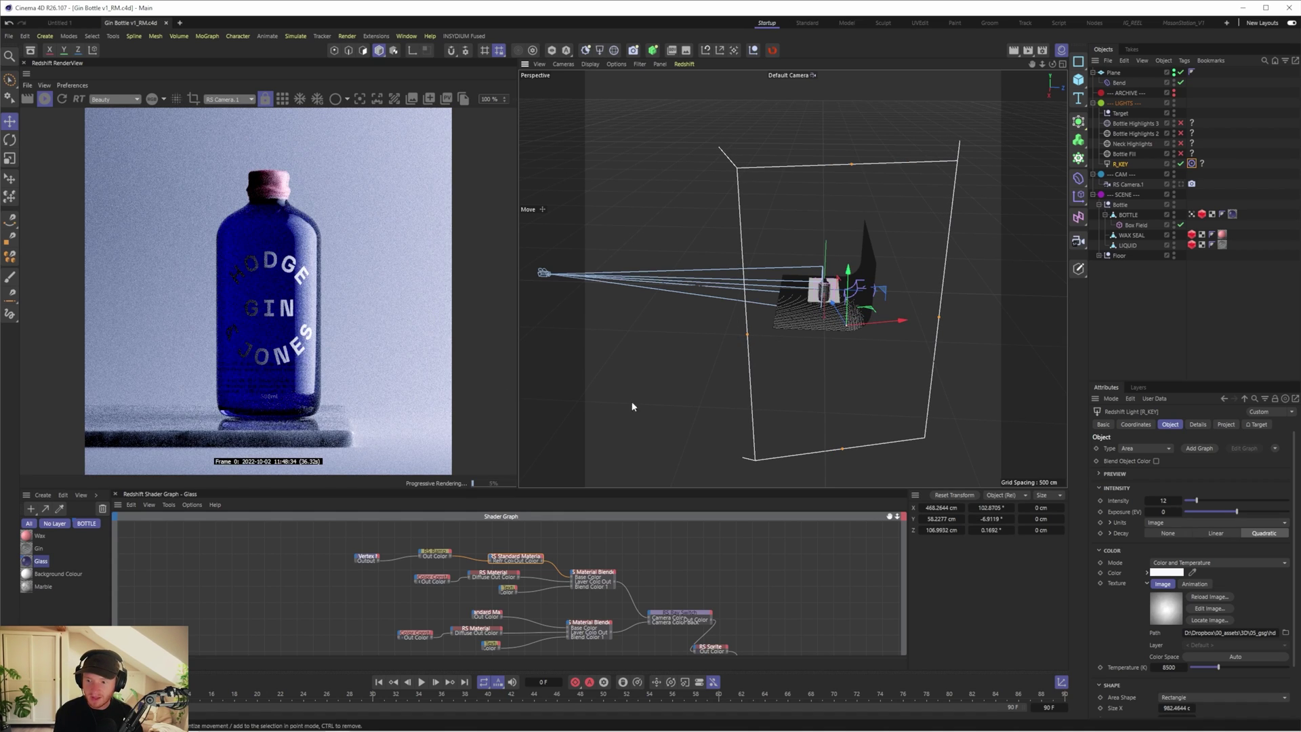
pyautogui.click(347, 99)
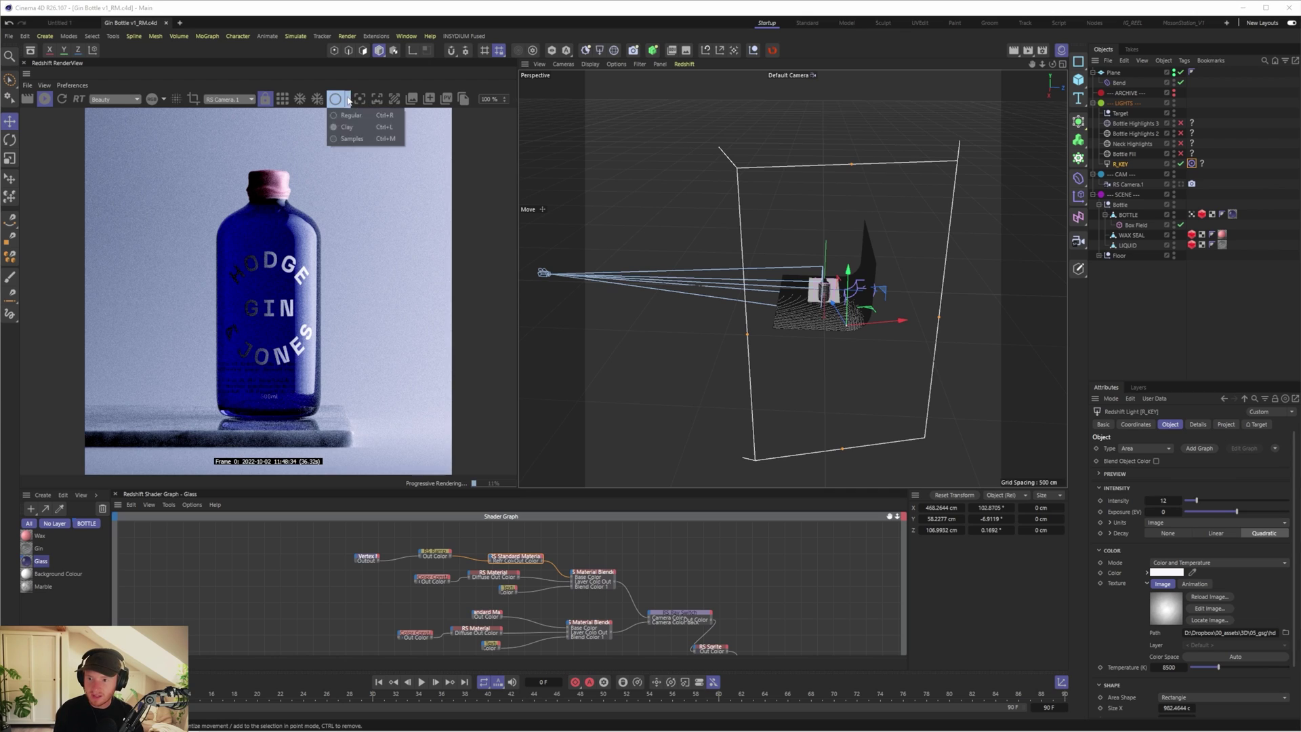
pyautogui.click(347, 126)
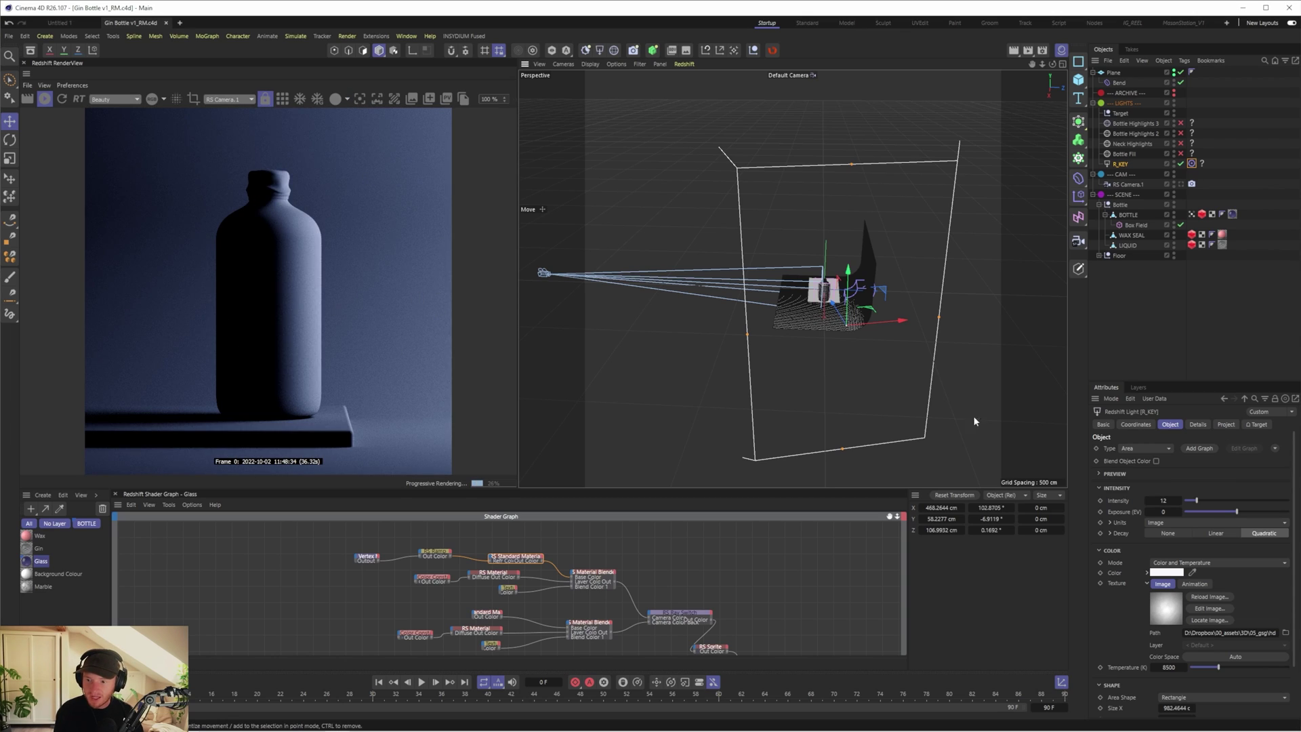
# Step: Set the R_KEY light's color mode to Color and return the render view to Regular mode
pyautogui.click(1169, 667)
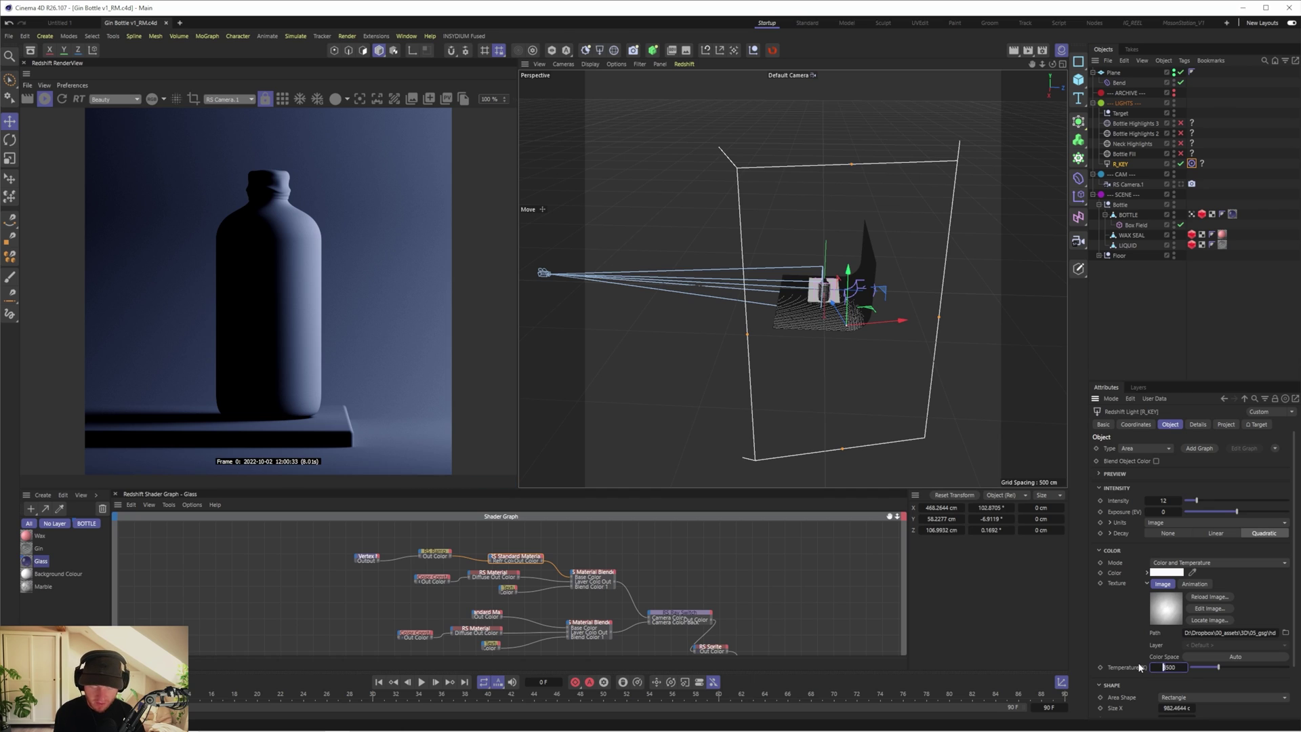
pyautogui.click(1185, 567)
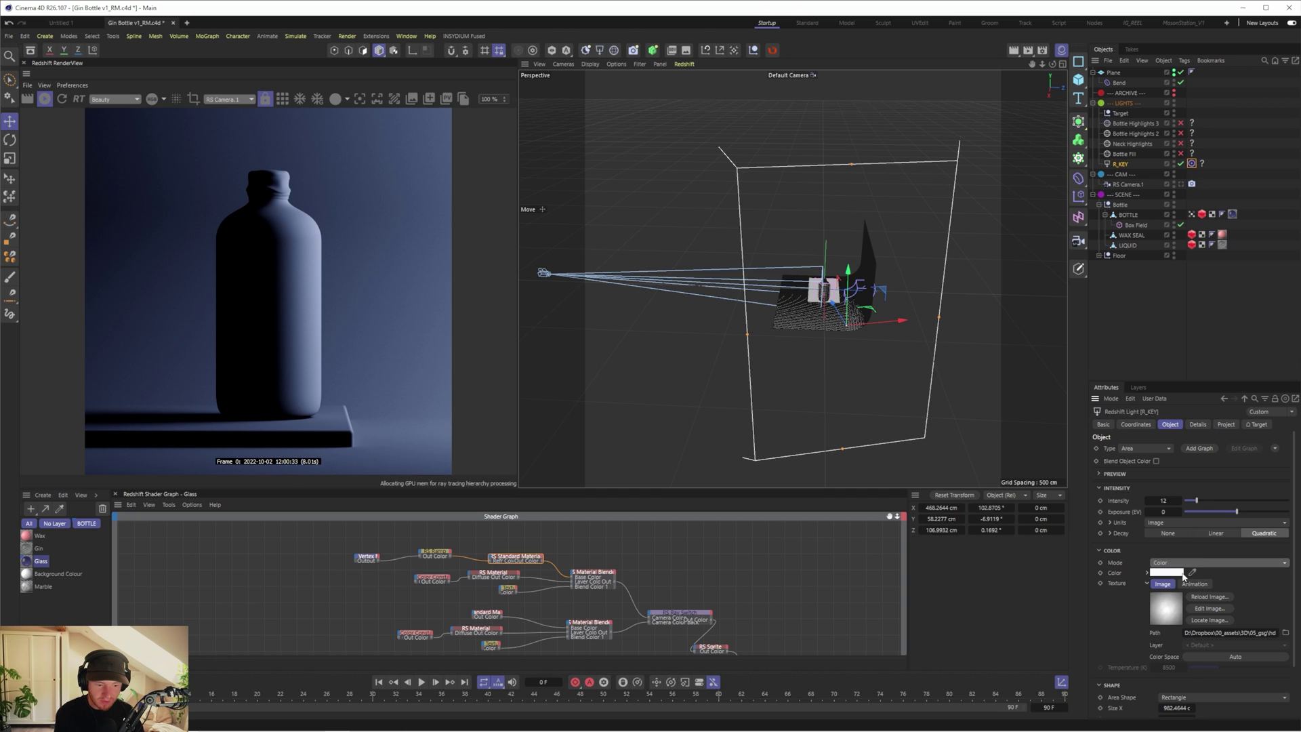
pyautogui.click(1181, 572)
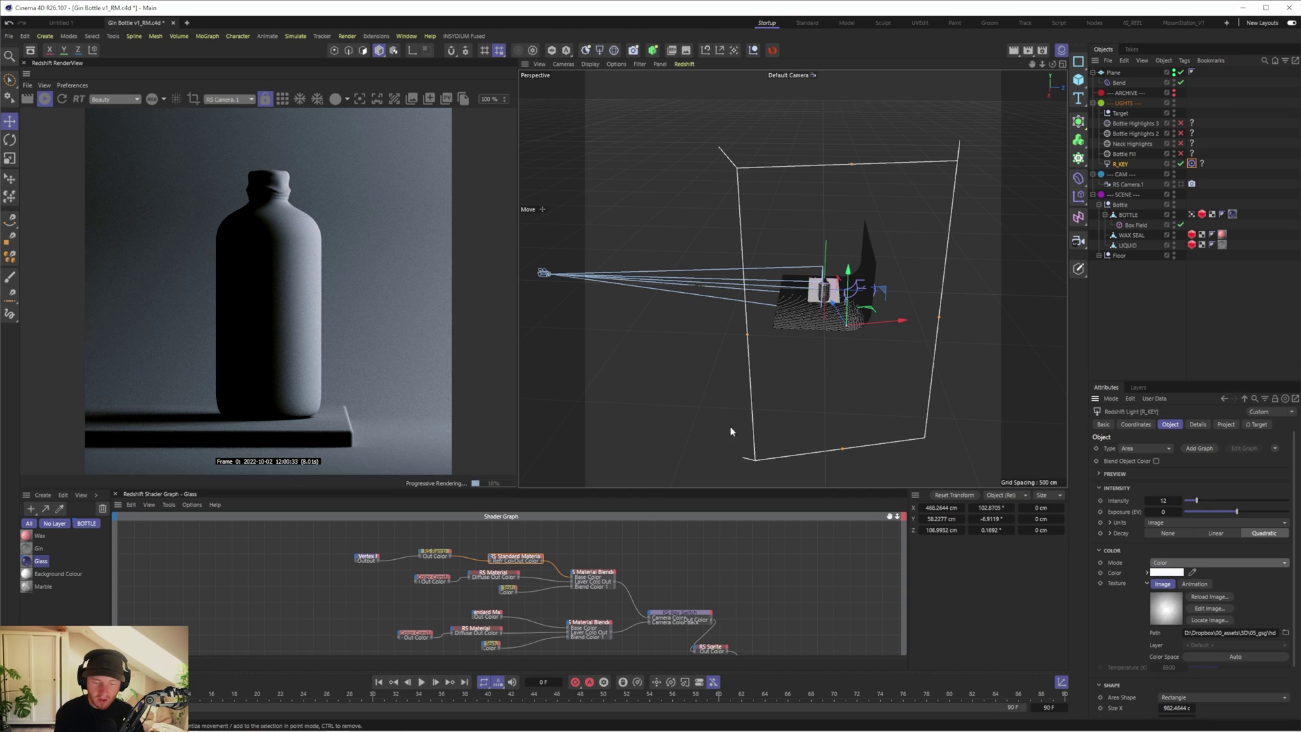
pyautogui.click(348, 101)
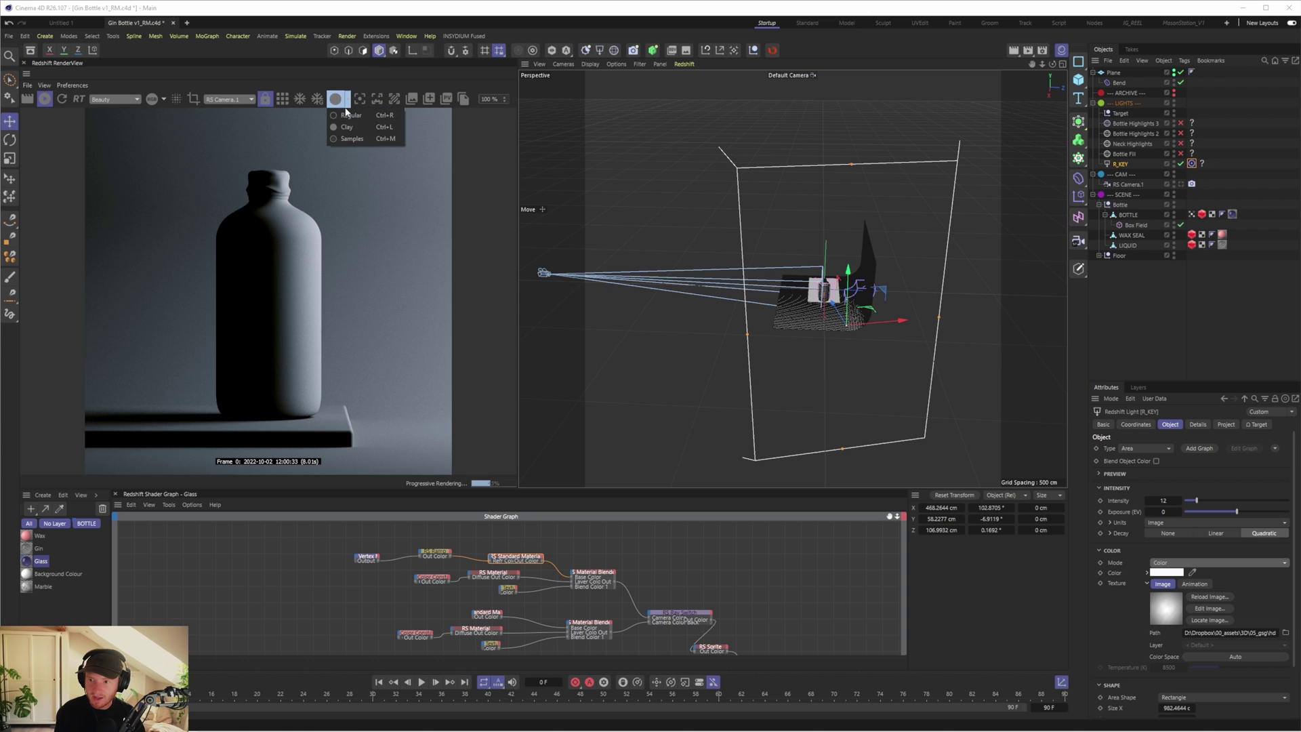
pyautogui.click(359, 118)
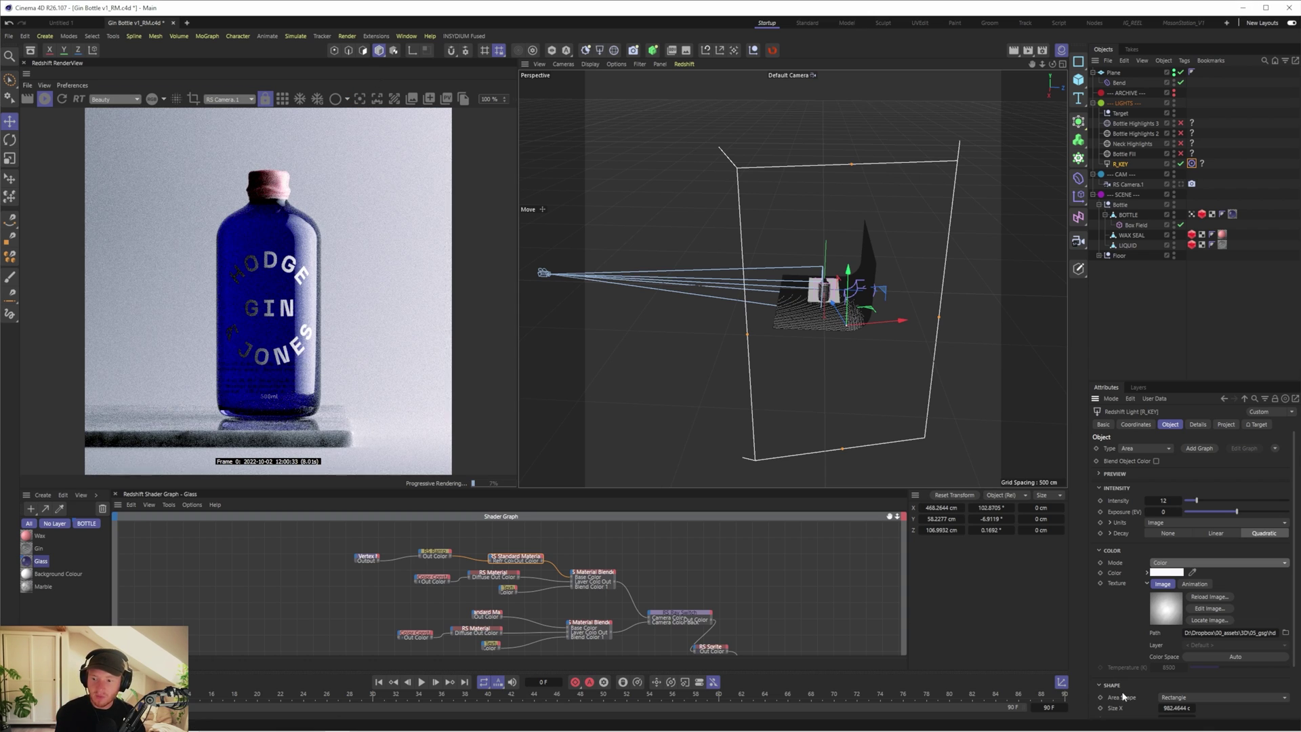
# Step: Try the R_KEY light in Color and Temperature mode at 6500 K, and return it to Color mode
pyautogui.click(1182, 563)
pyautogui.click(1179, 588)
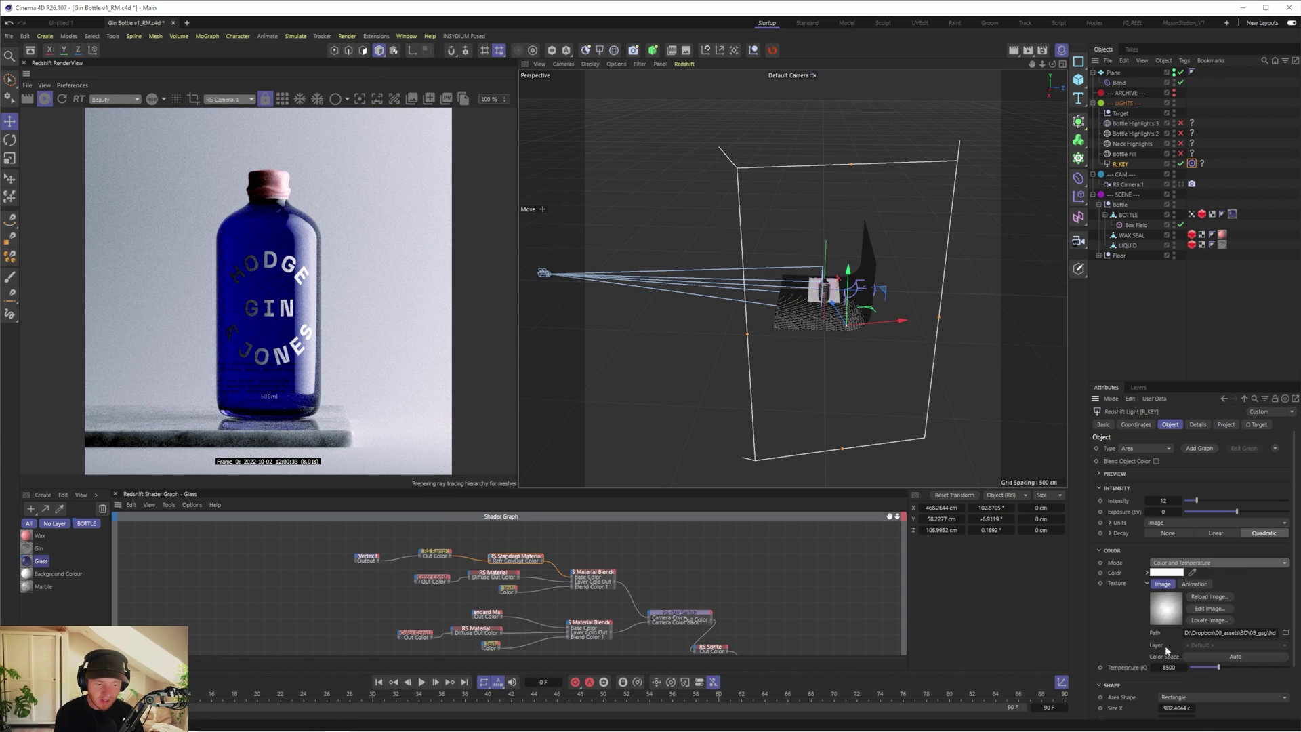
pyautogui.click(1165, 667)
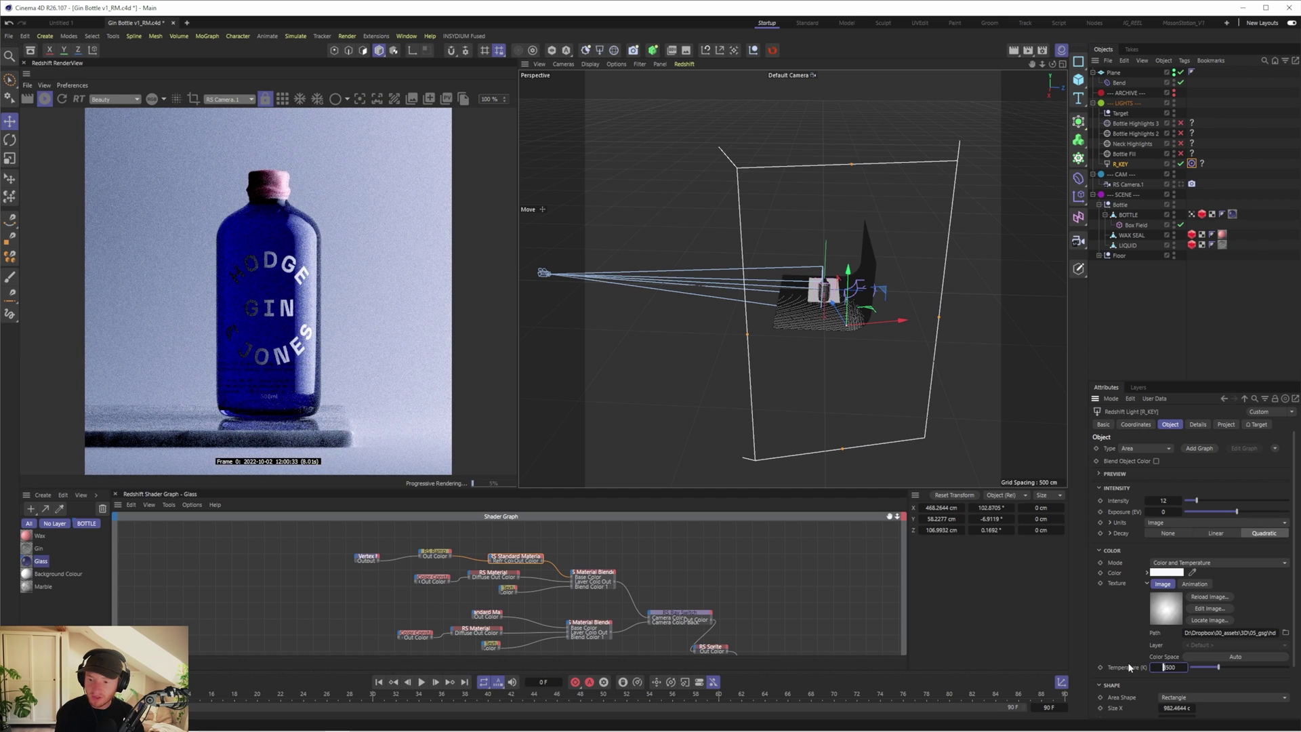
pyautogui.write('6')
pyautogui.press('Return')
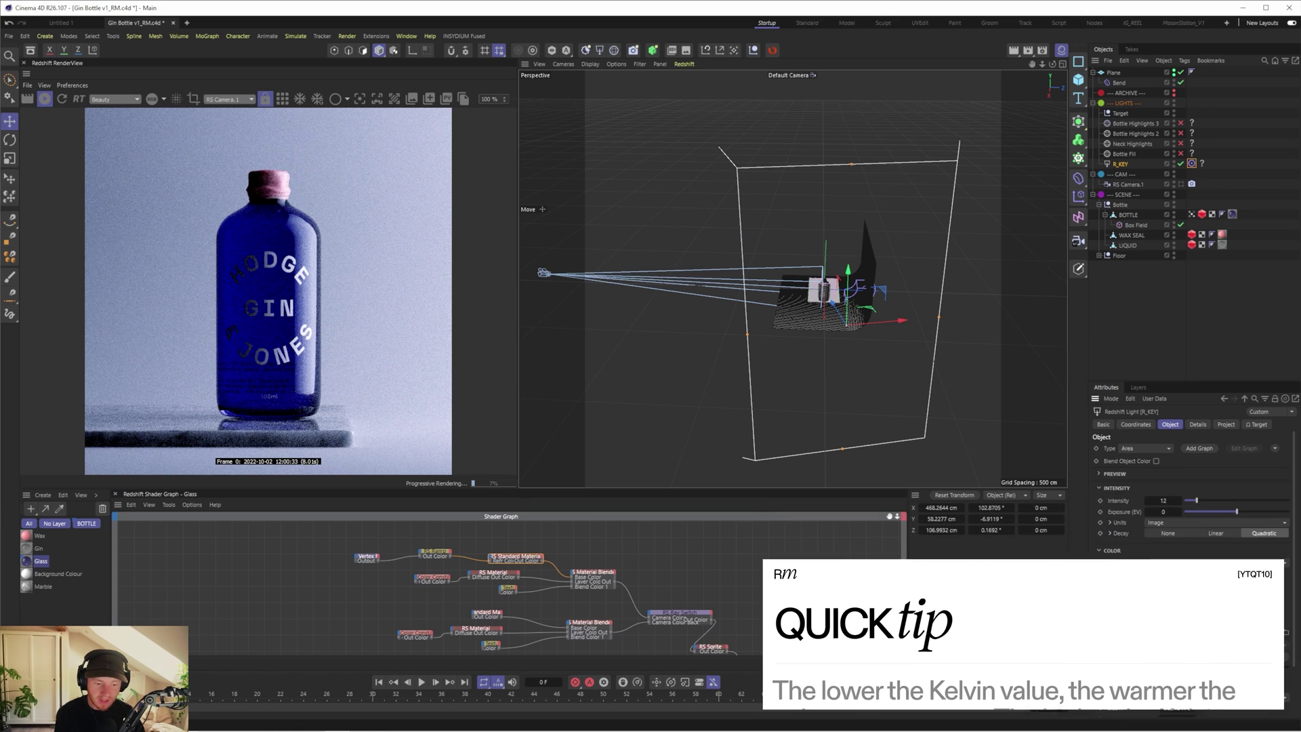
pyautogui.click(1193, 563)
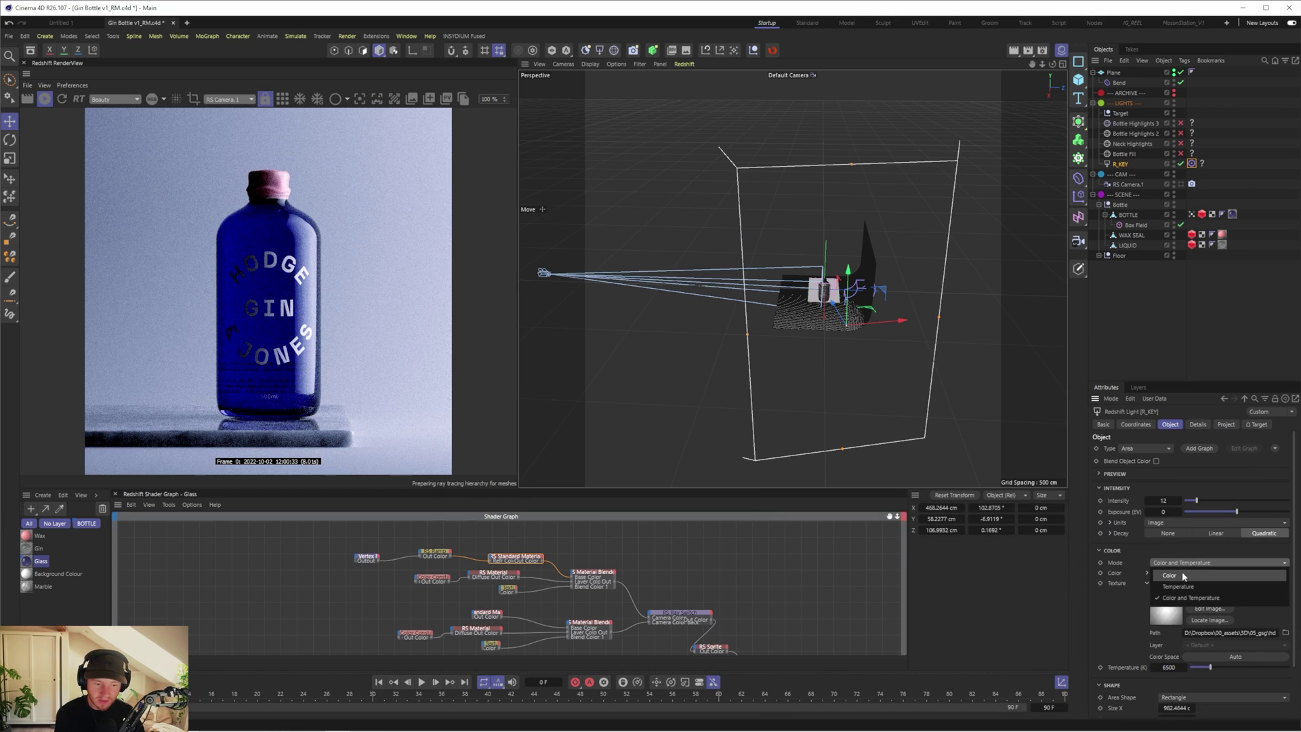
pyautogui.click(1182, 571)
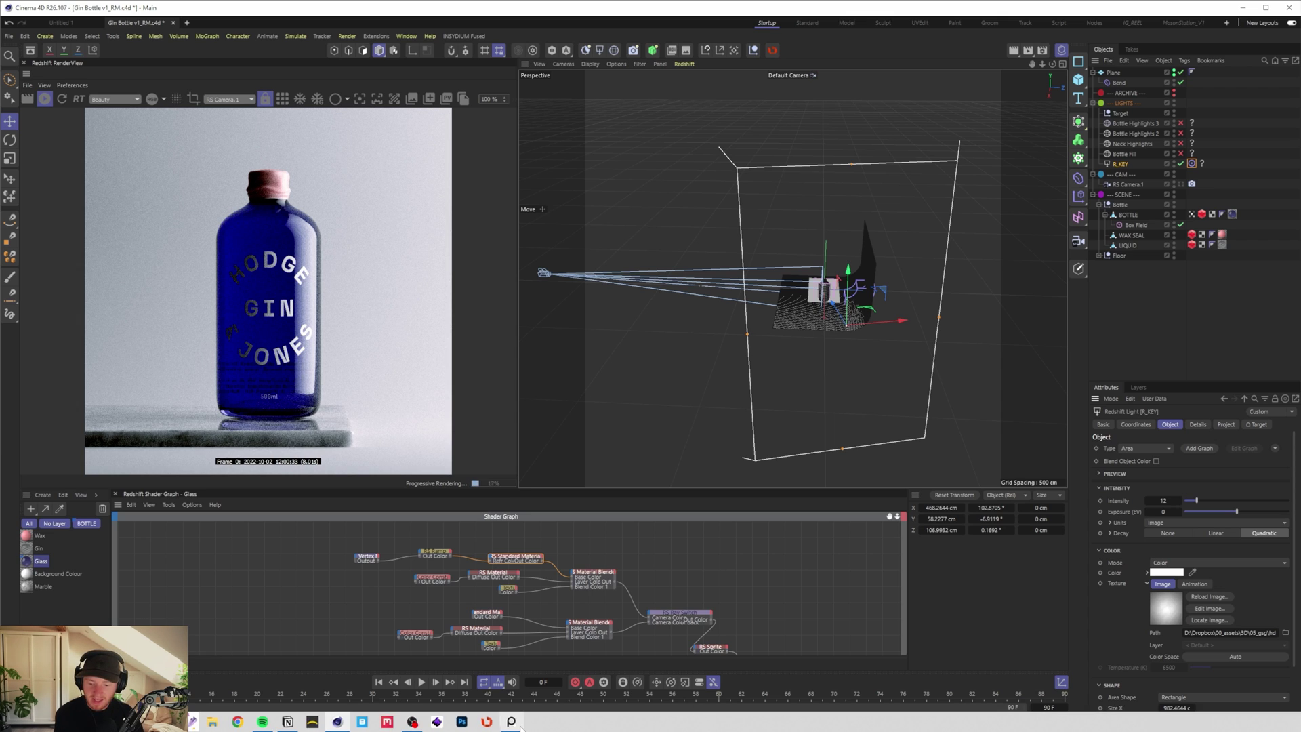
# Step: Examine the lighting in the Hodge & Jones reference photo beside the render, and put the references away
pyautogui.scroll(-3, 885, 368)
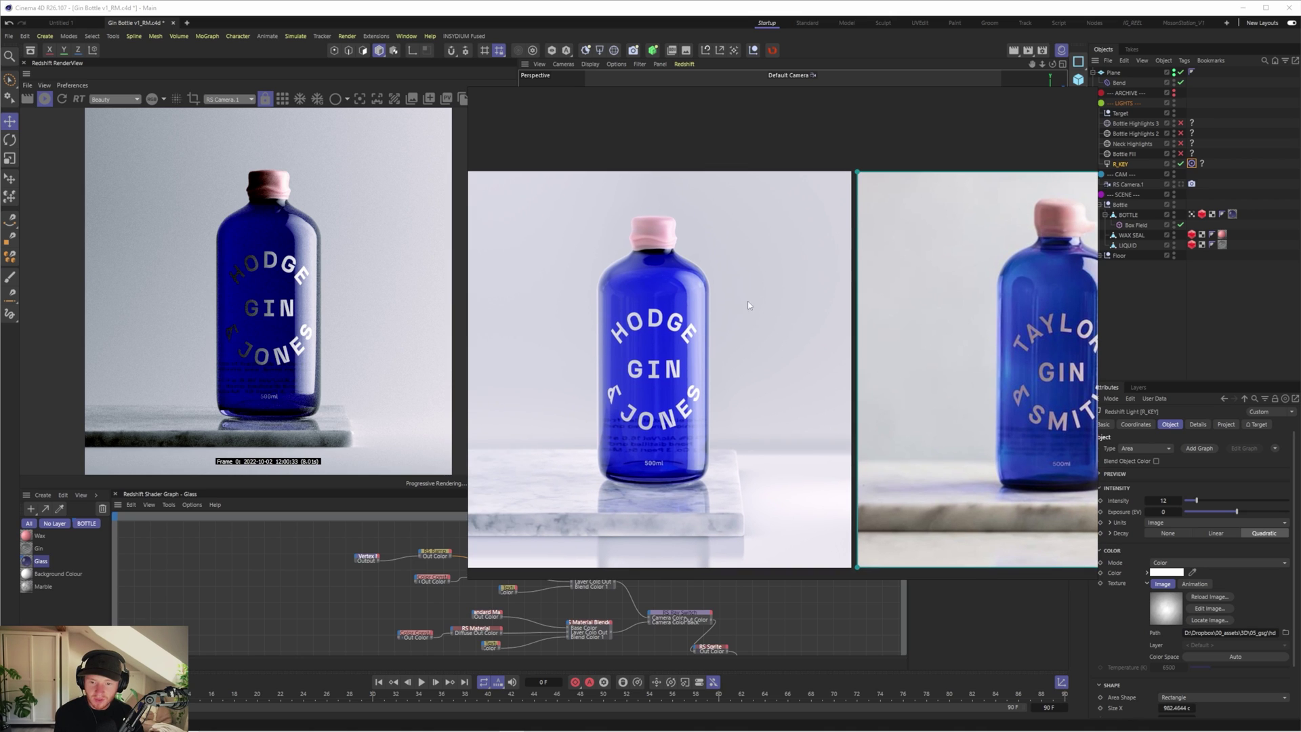
pyautogui.scroll(2, 657, 351)
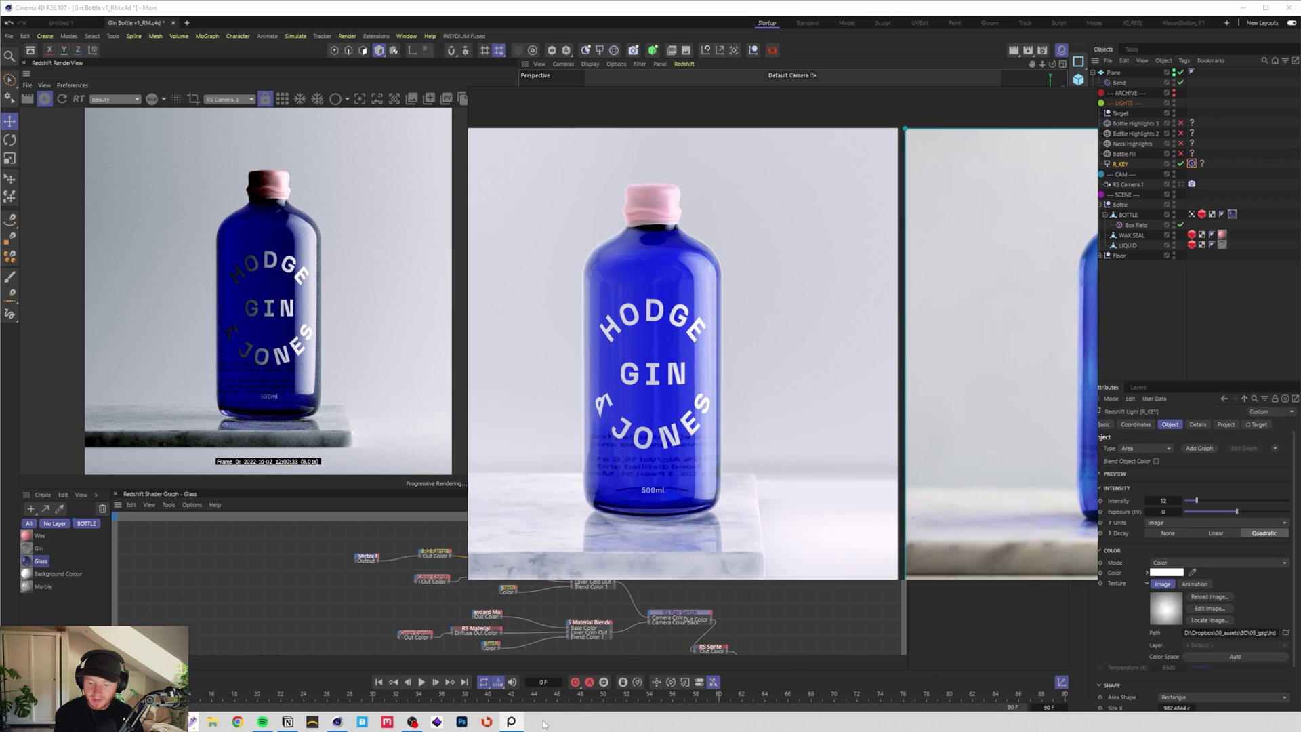
pyautogui.click(510, 721)
# Step: Delete the disabled Bottle Fill, Neck Highlights, Bottle Highlights 2 and Bottle Highlights 3 lights from the LIGHTS group
pyautogui.click(1118, 154)
pyautogui.click(1133, 144)
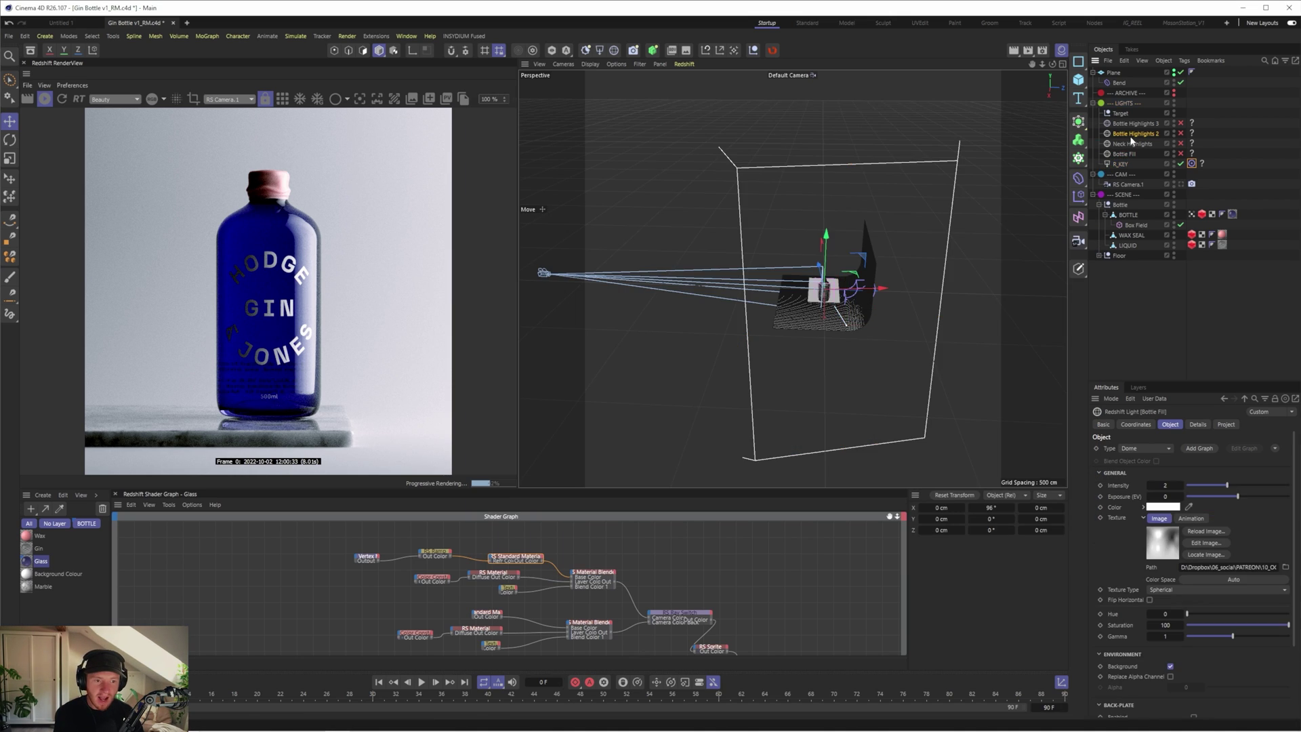
pyautogui.click(1138, 134)
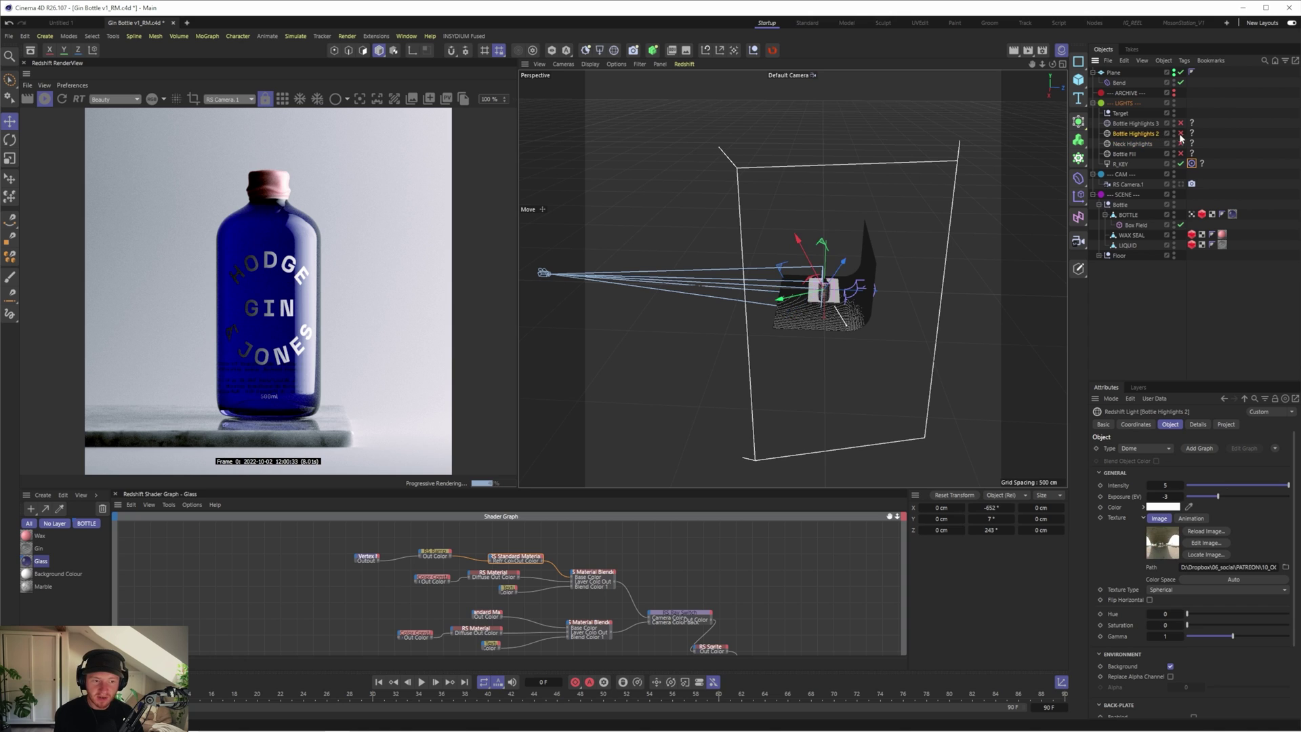
pyautogui.click(1119, 124)
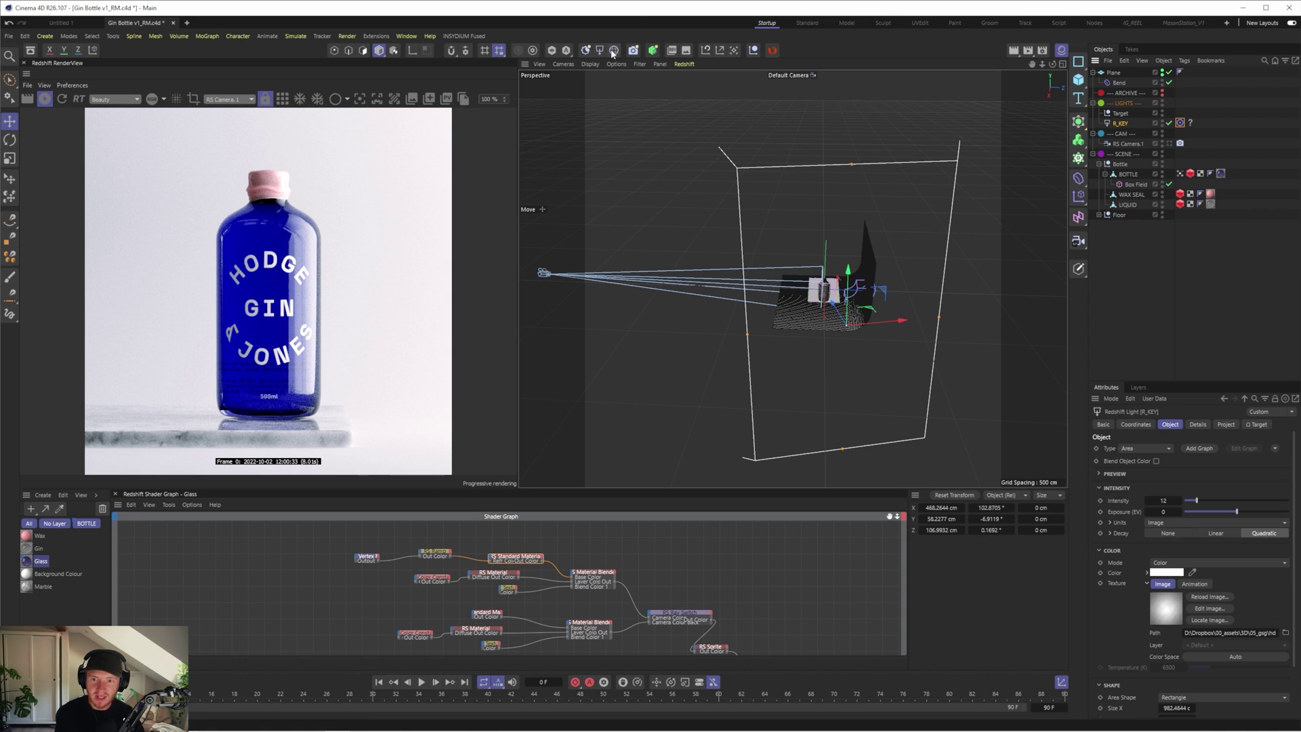
# Step: Add a Redshift dome light to the LIGHTS group and texture it with an HDRI from the 02_hdri folder
pyautogui.click(613, 50)
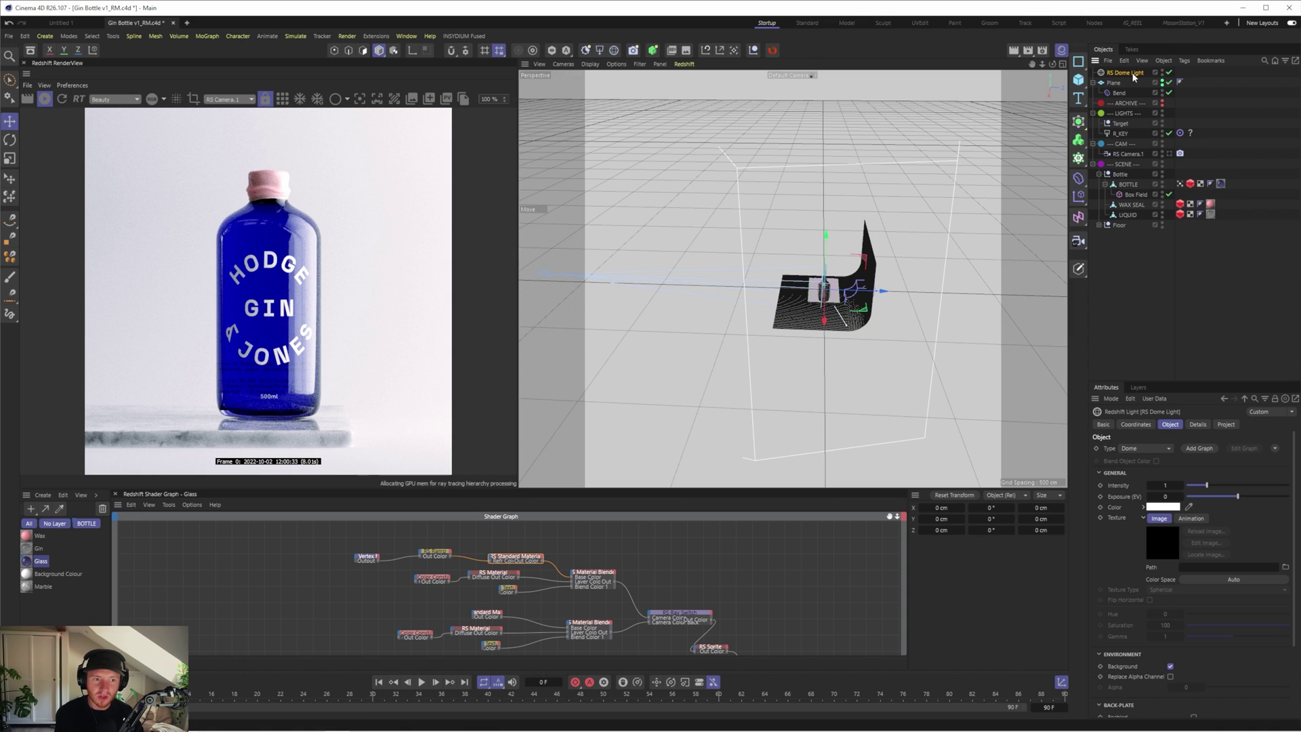
pyautogui.moveTo(1133, 76); pyautogui.dragTo(1129, 122)
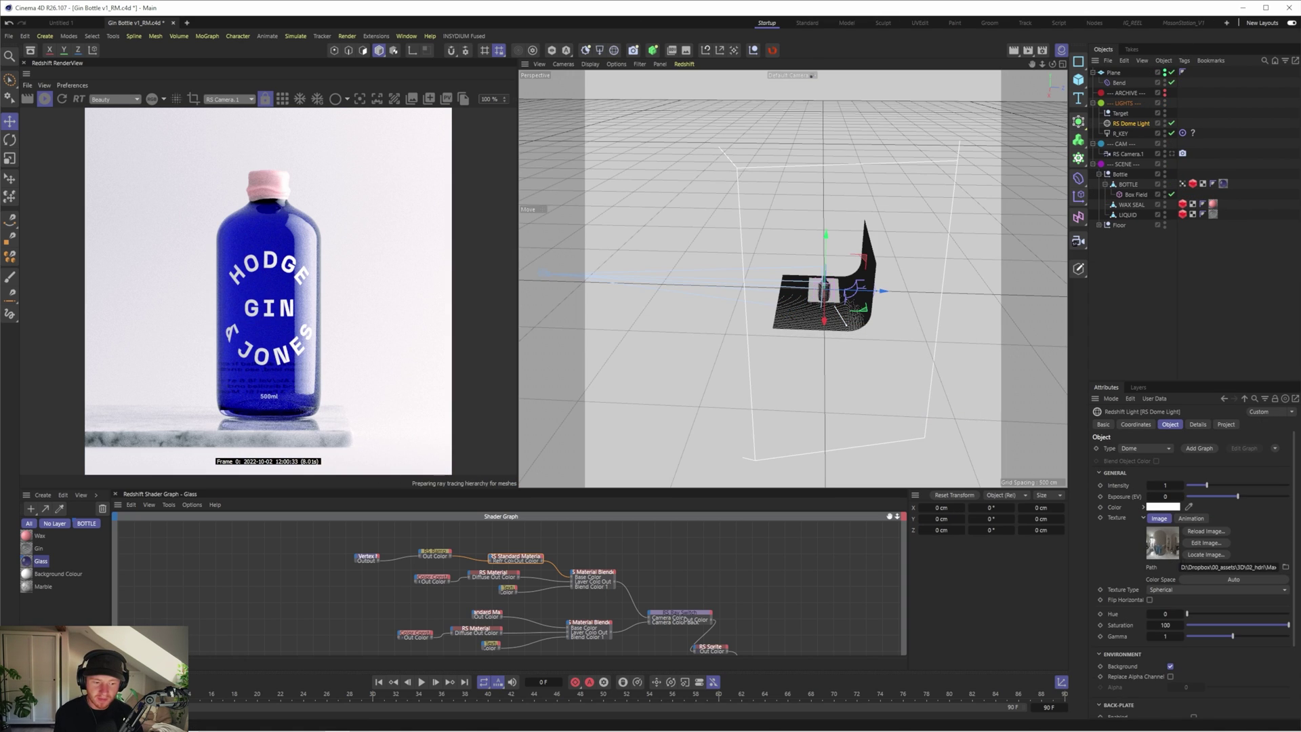
pyautogui.tripleClick(1203, 567)
pyautogui.moveTo(1247, 567)
pyautogui.mouseDown()
pyautogui.moveTo(1181, 568)
pyautogui.moveTo(1249, 567)
pyautogui.mouseUp()
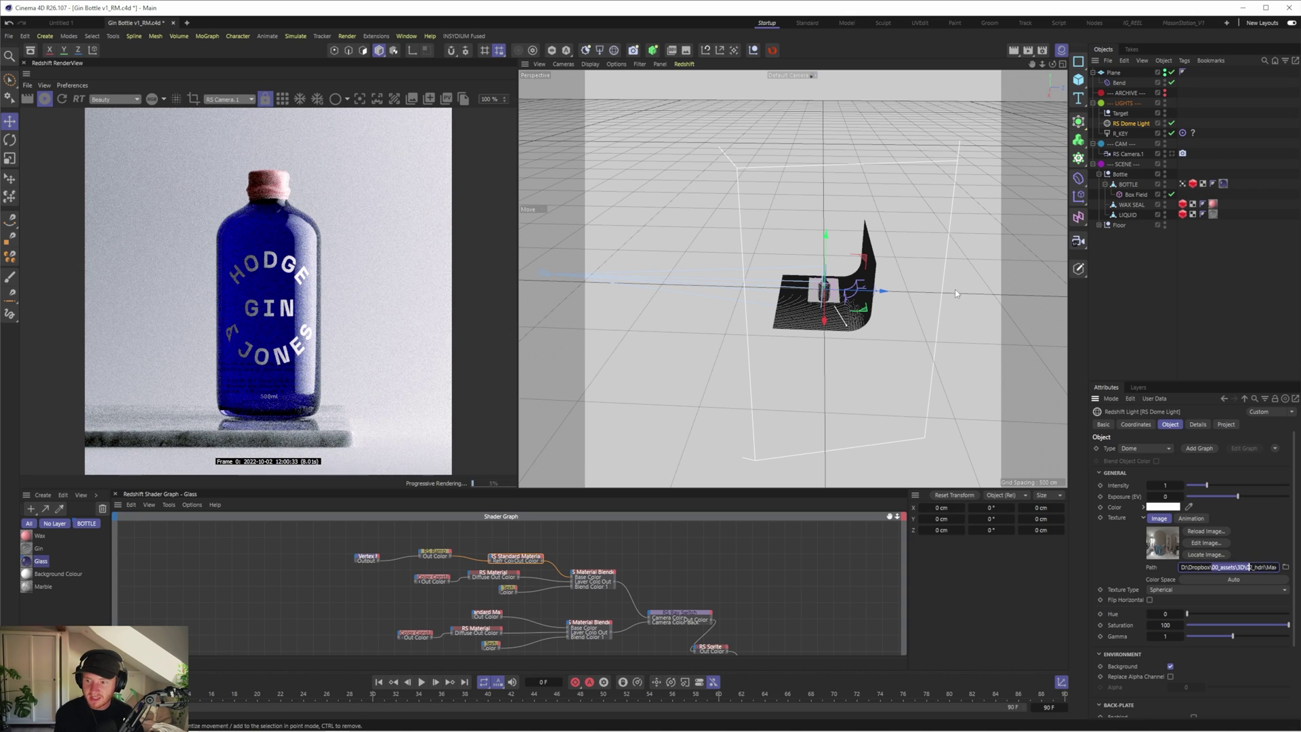
# Step: With the R_KEY light switched off, rotate the dome light to a heading of about 73°, and switch R_KEY back on
pyautogui.scroll(4, 871, 292)
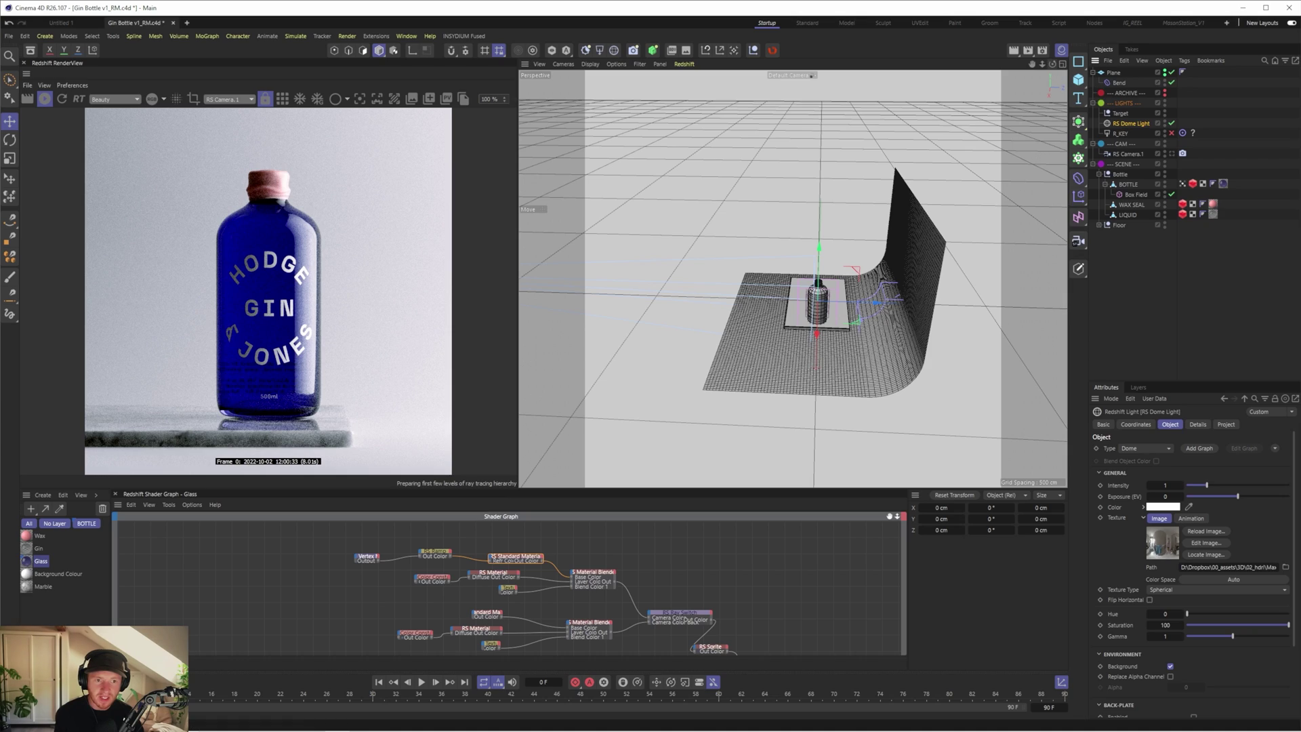
pyautogui.keyDown('alt'); pyautogui.moveTo(855, 85); pyautogui.dragTo(1045, 65); pyautogui.keyUp('alt')
pyautogui.scroll(3, 790, 347)
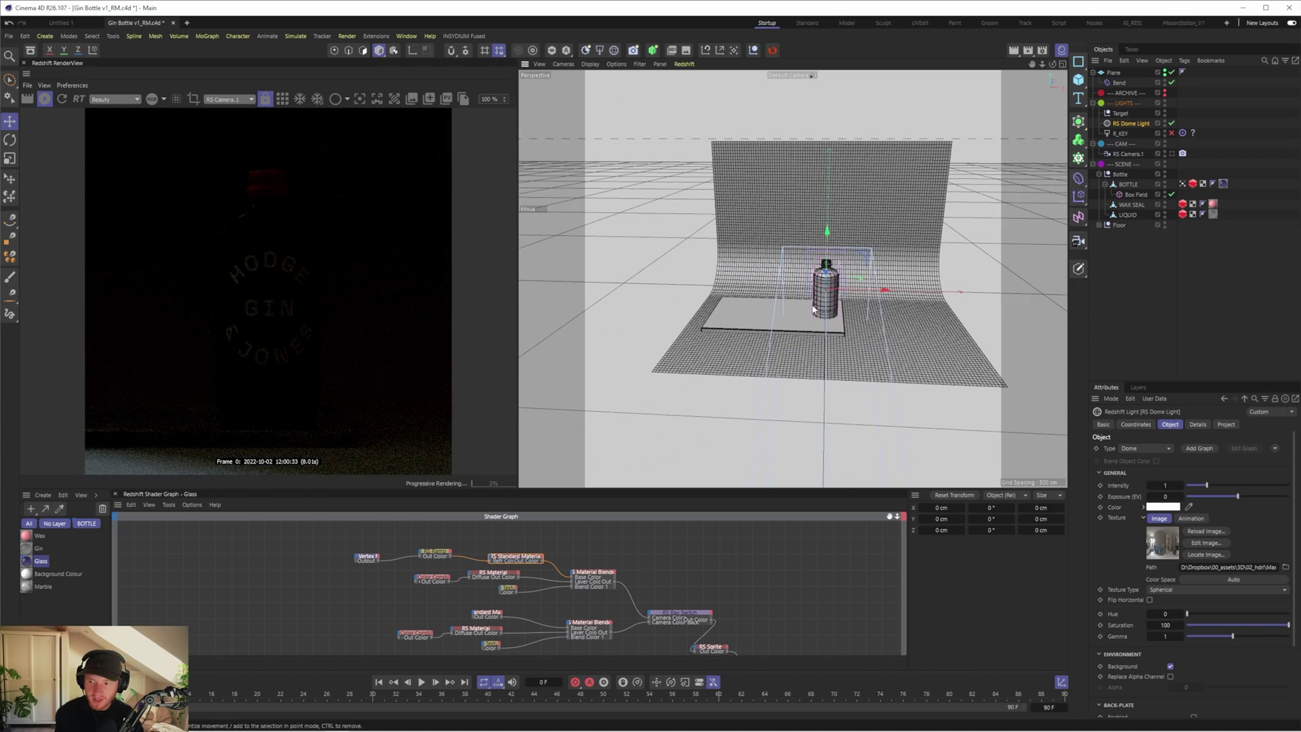
pyautogui.press('r')
pyautogui.moveTo(813, 296); pyautogui.dragTo(856, 298)
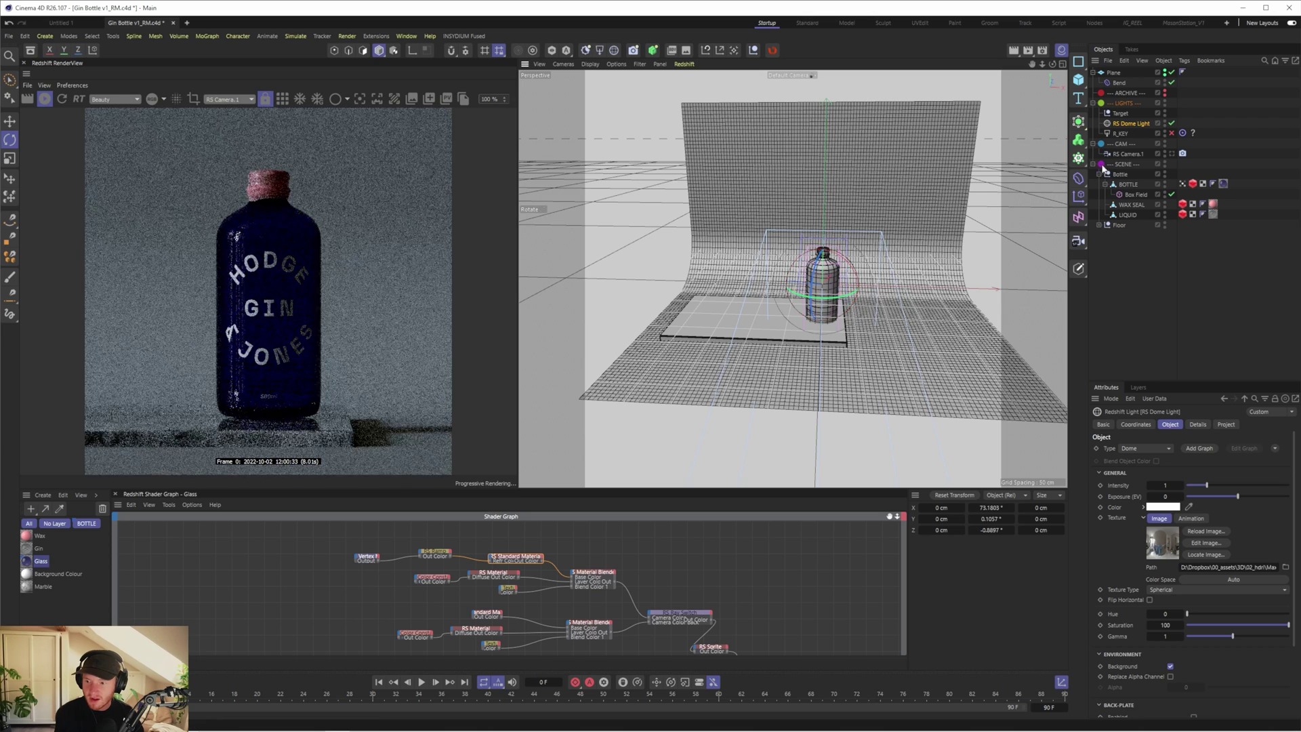
pyautogui.click(1172, 134)
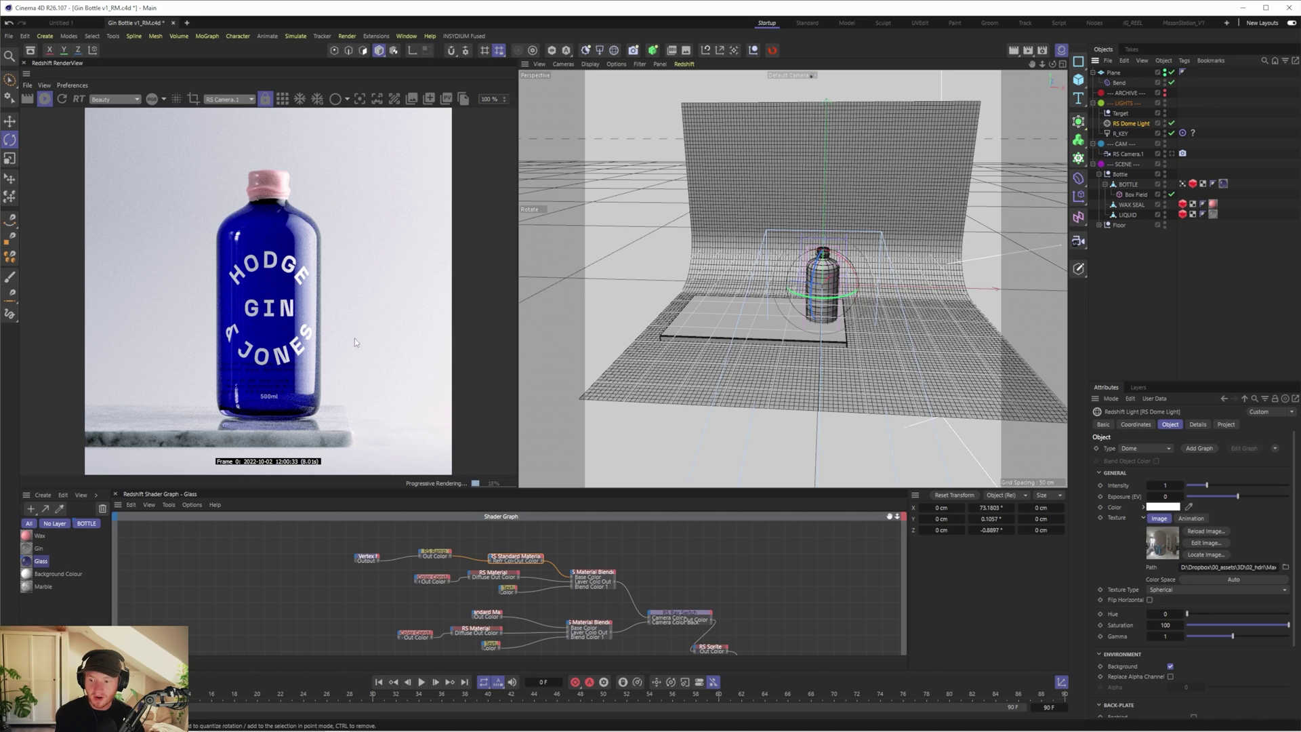
# Step: Set the dome light's exposure to -2 and its texture color space to scene-linear Rec.709-sRGB
pyautogui.moveTo(1170, 496); pyautogui.dragTo(1152, 496)
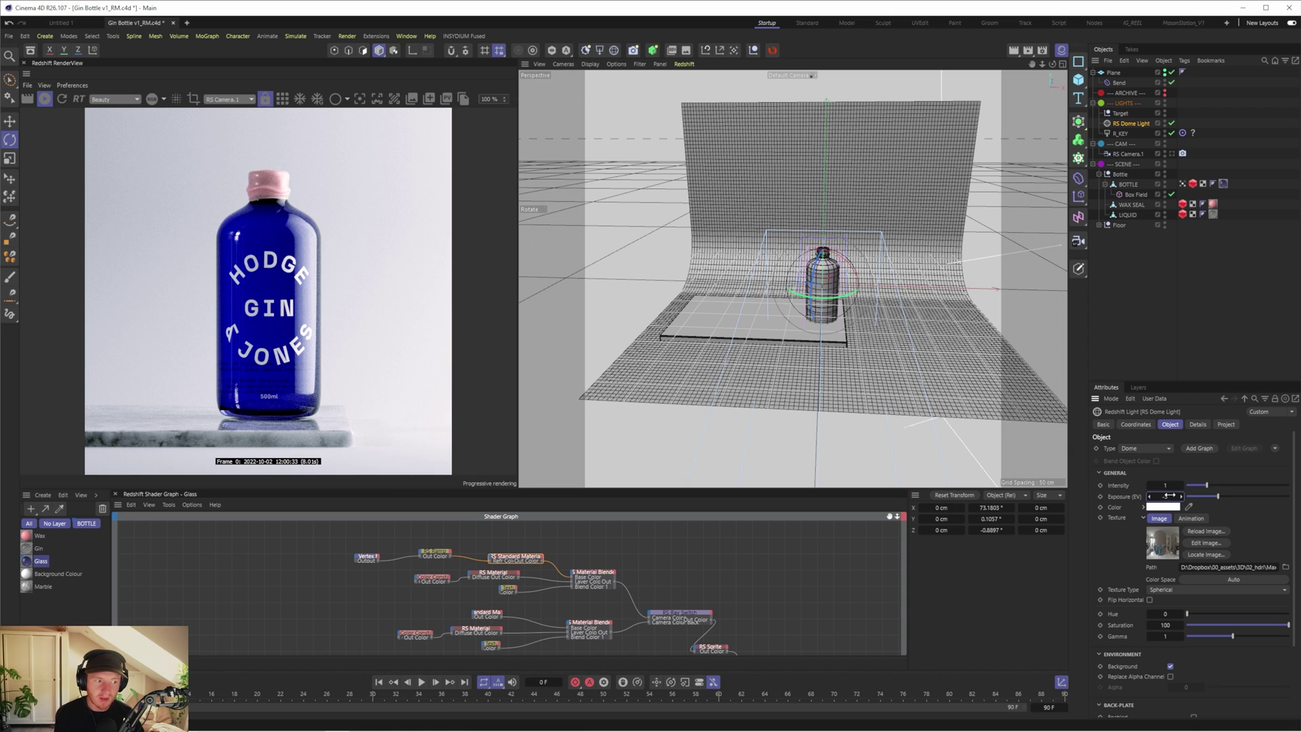
pyautogui.moveTo(1170, 495); pyautogui.dragTo(1175, 495)
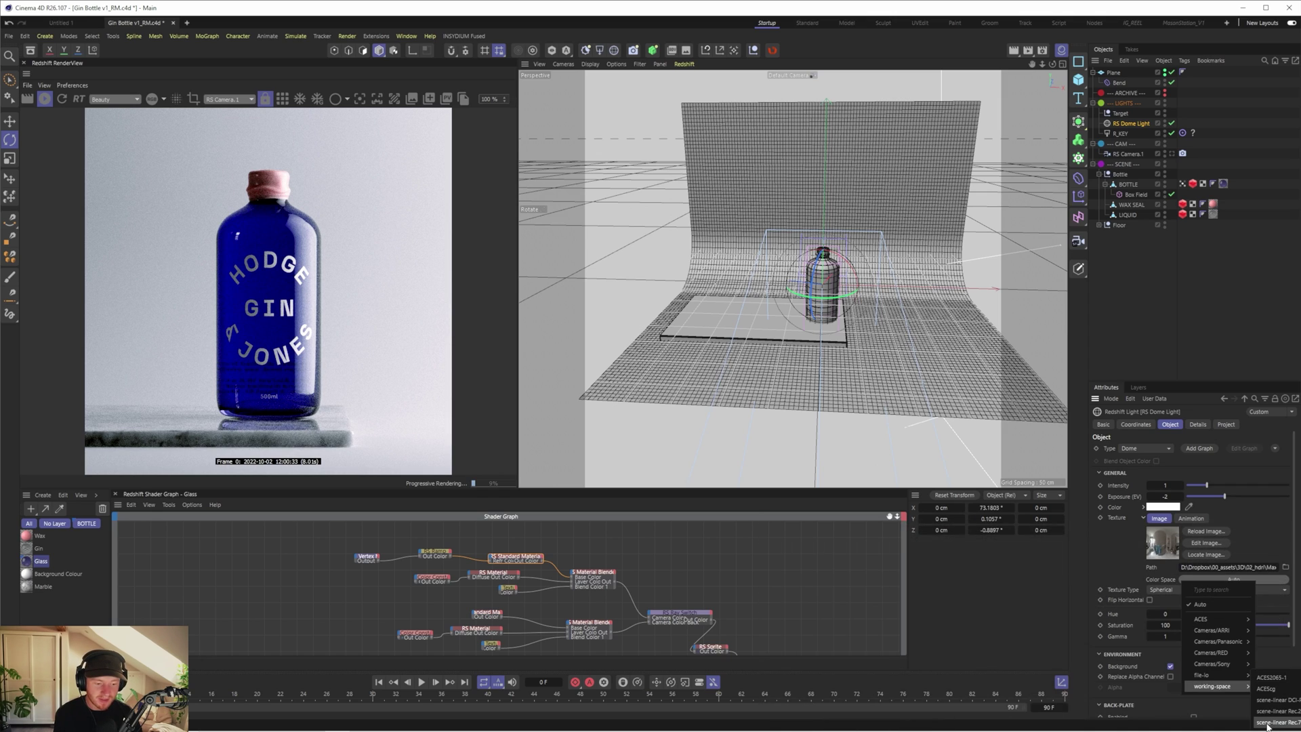
pyautogui.click(1267, 724)
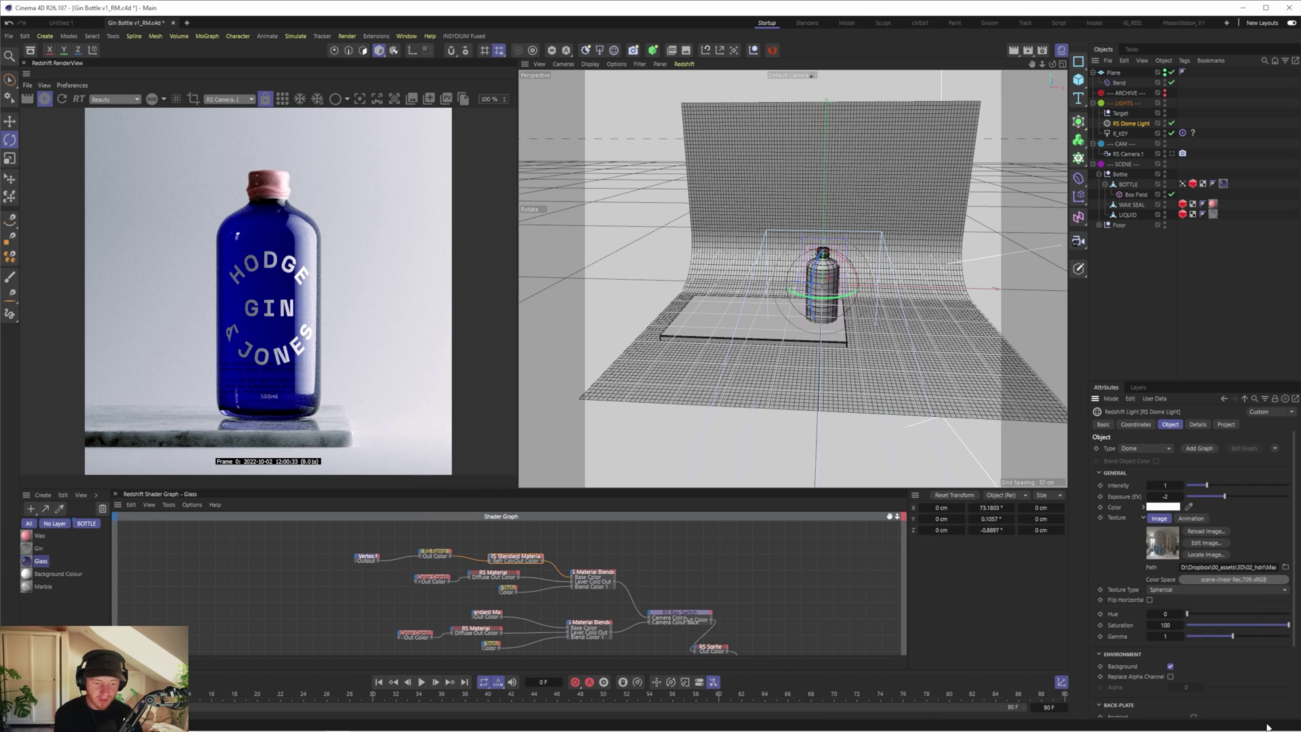
# Step: Check the dome light with R_KEY off, switch R_KEY back on and rotate the dome to a heading of about 425°
pyautogui.click(1171, 133)
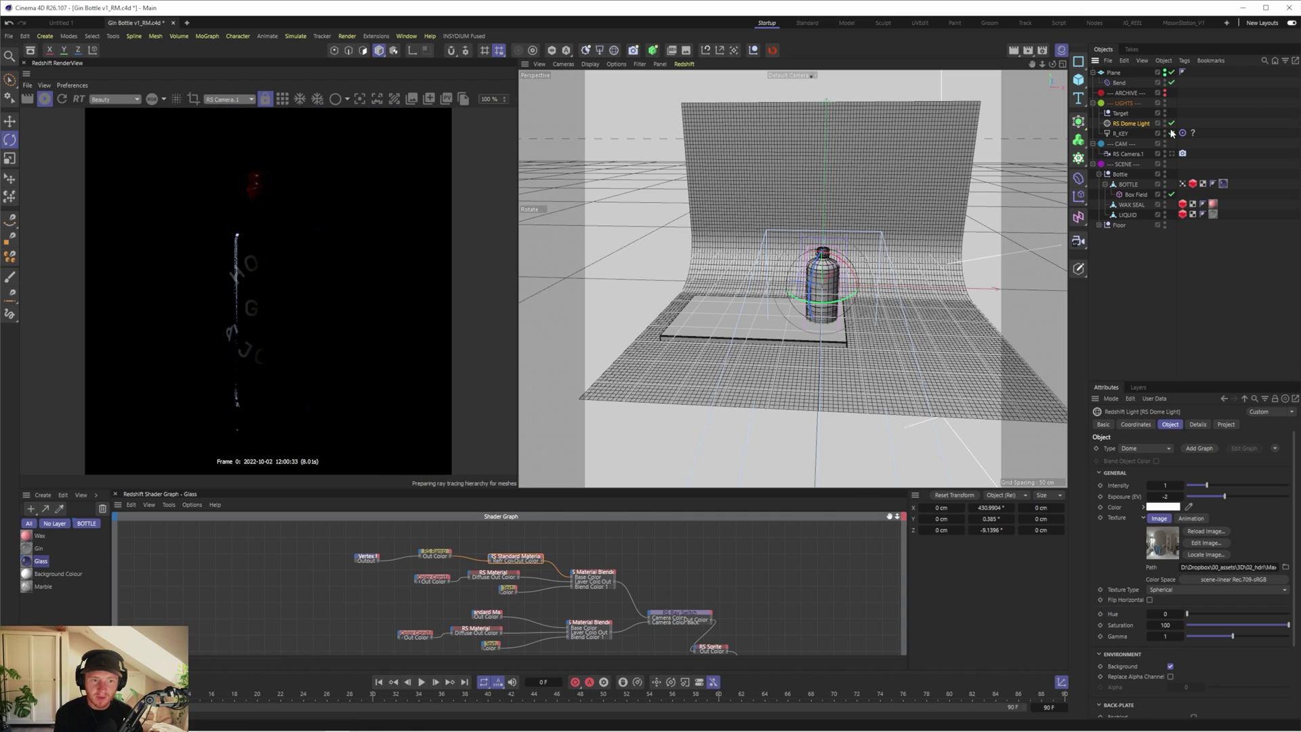
pyautogui.click(1172, 133)
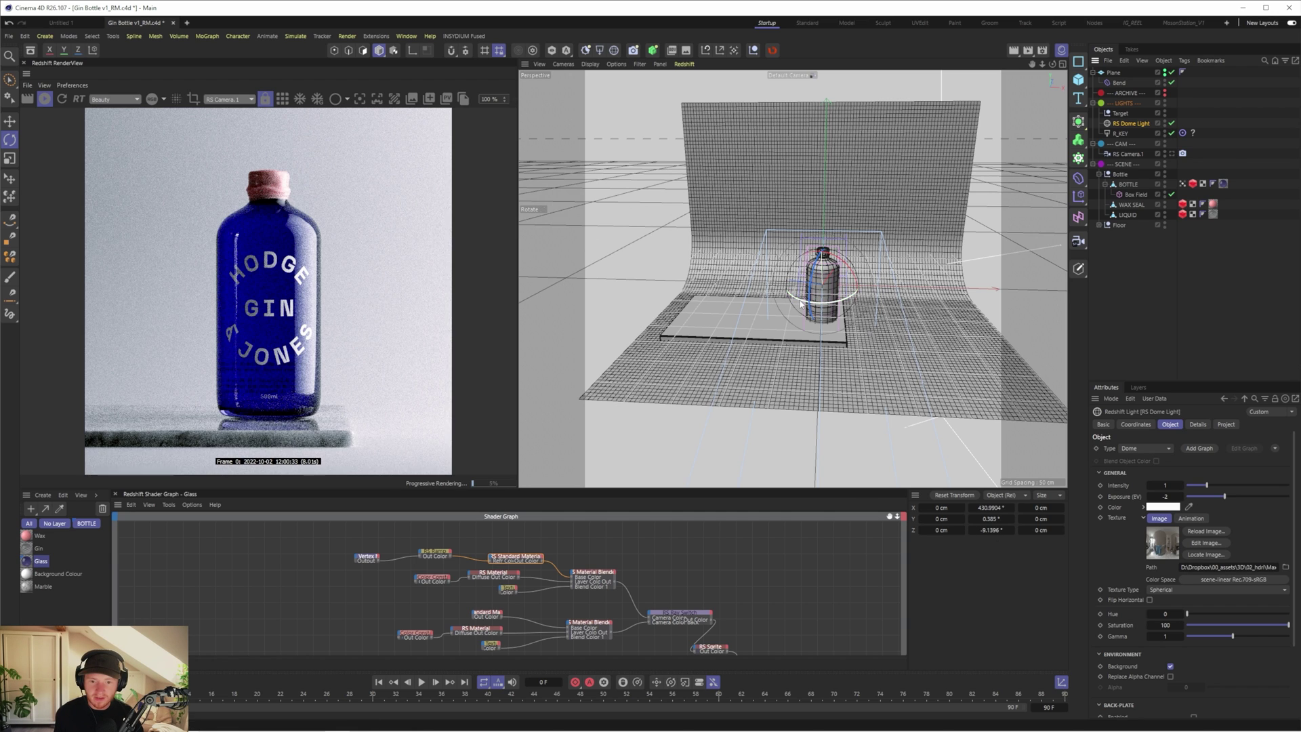
pyautogui.moveTo(801, 293); pyautogui.dragTo(797, 303)
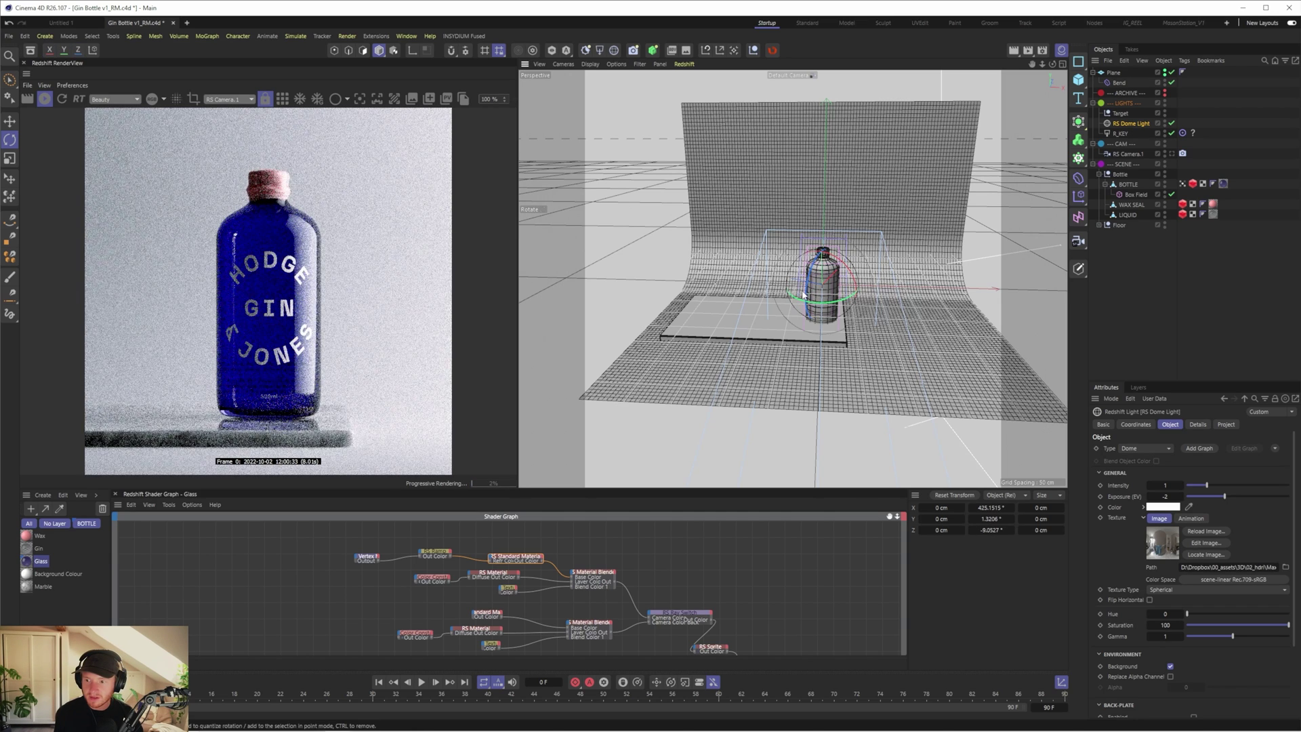
# Step: Compare the dome-lit render with the two reference bottle photos
pyautogui.moveTo(552, 709)
pyautogui.click(512, 723)
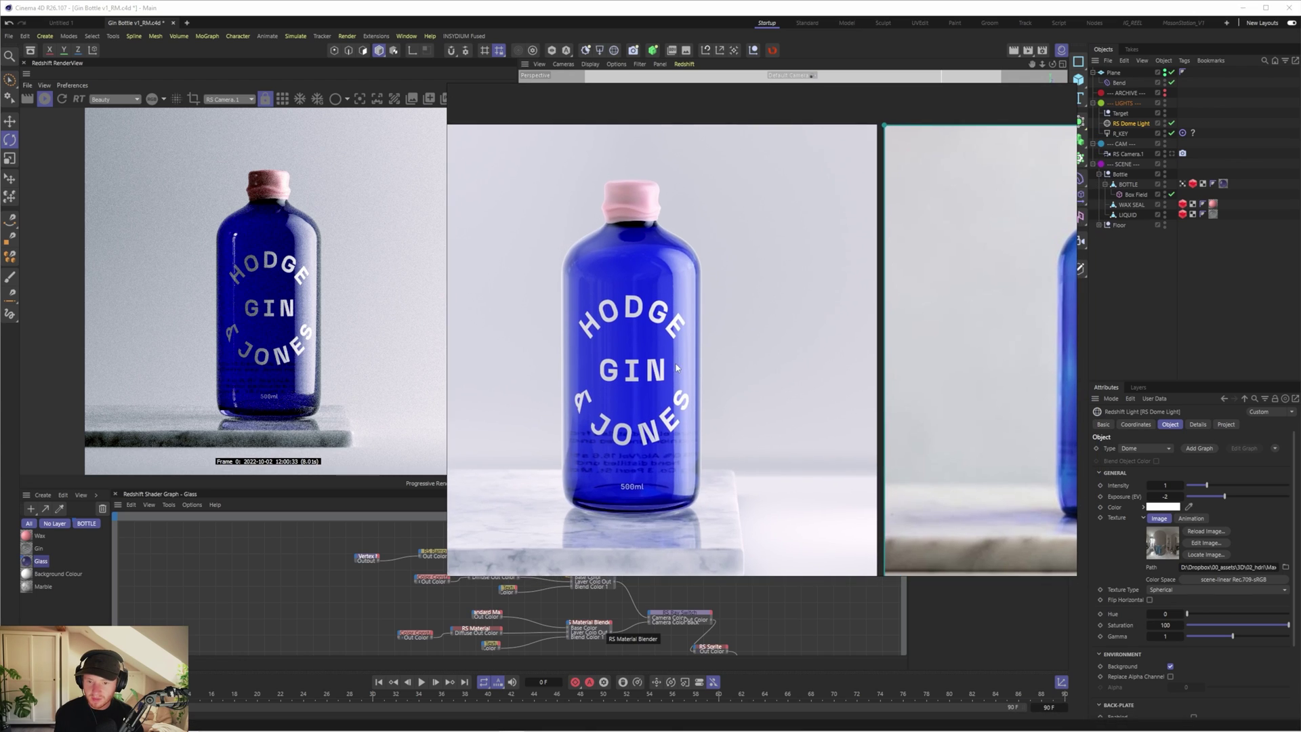
pyautogui.scroll(-3, 633, 346)
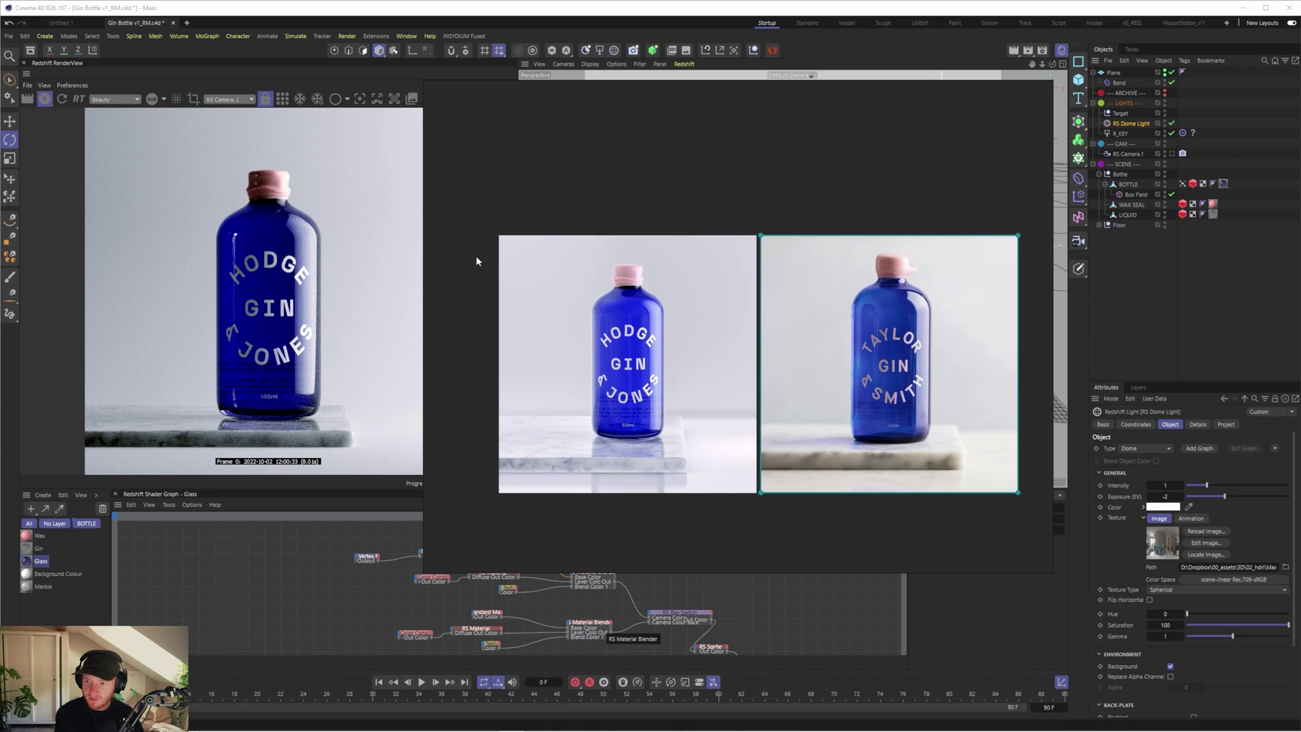
pyautogui.moveTo(511, 313); pyautogui.dragTo(557, 316)
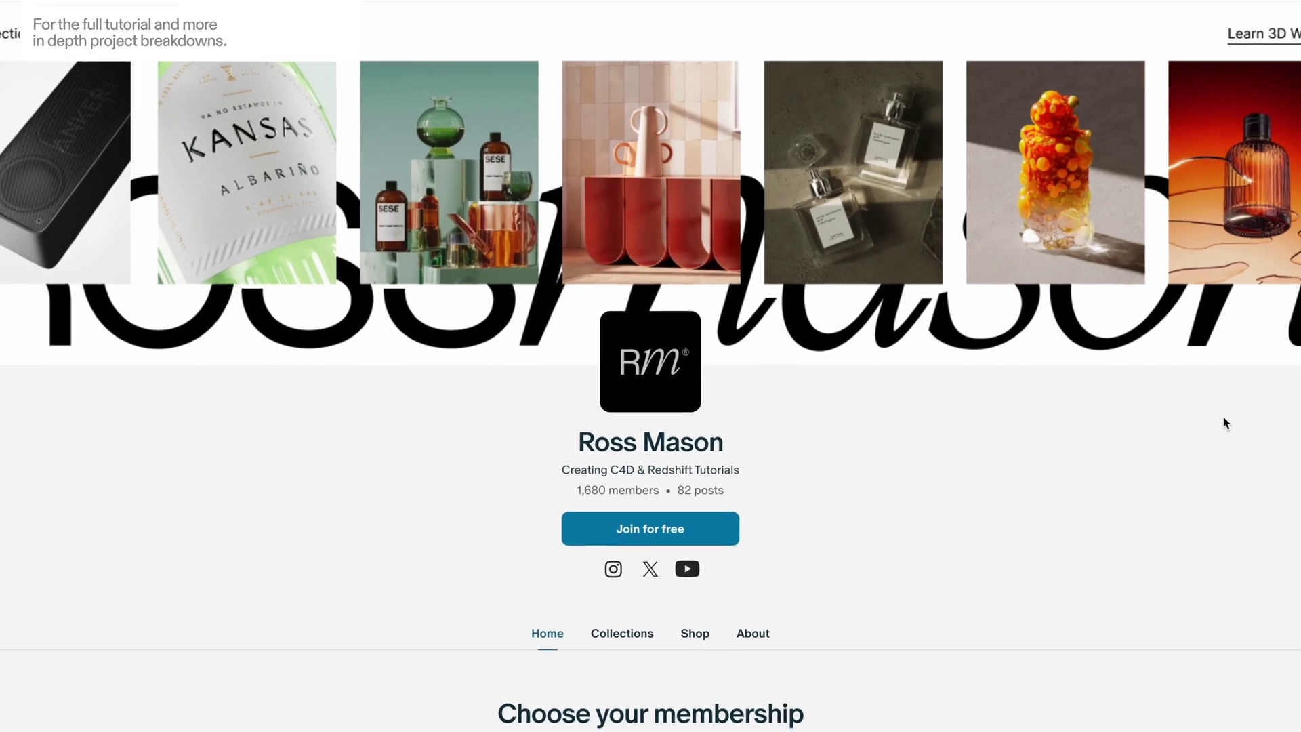
pyautogui.scroll(-20, 1211, 421)
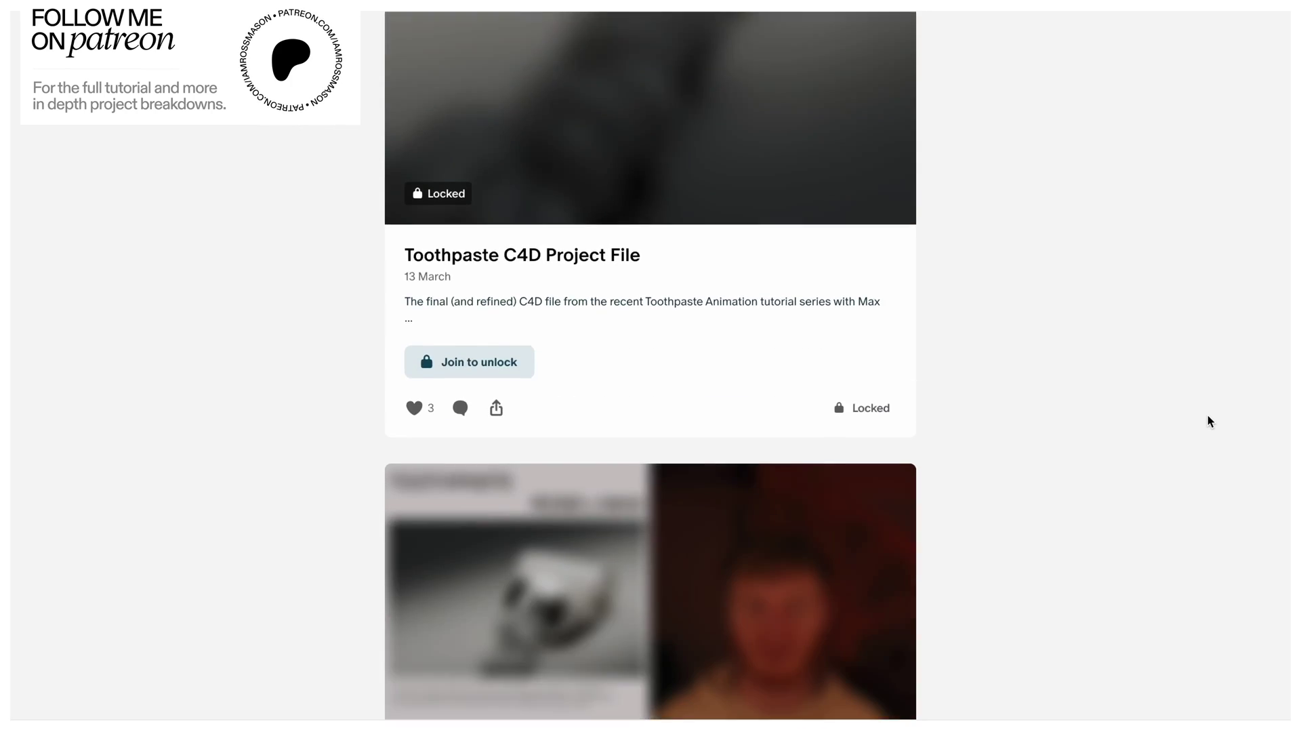
pyautogui.scroll(-20, 1209, 420)
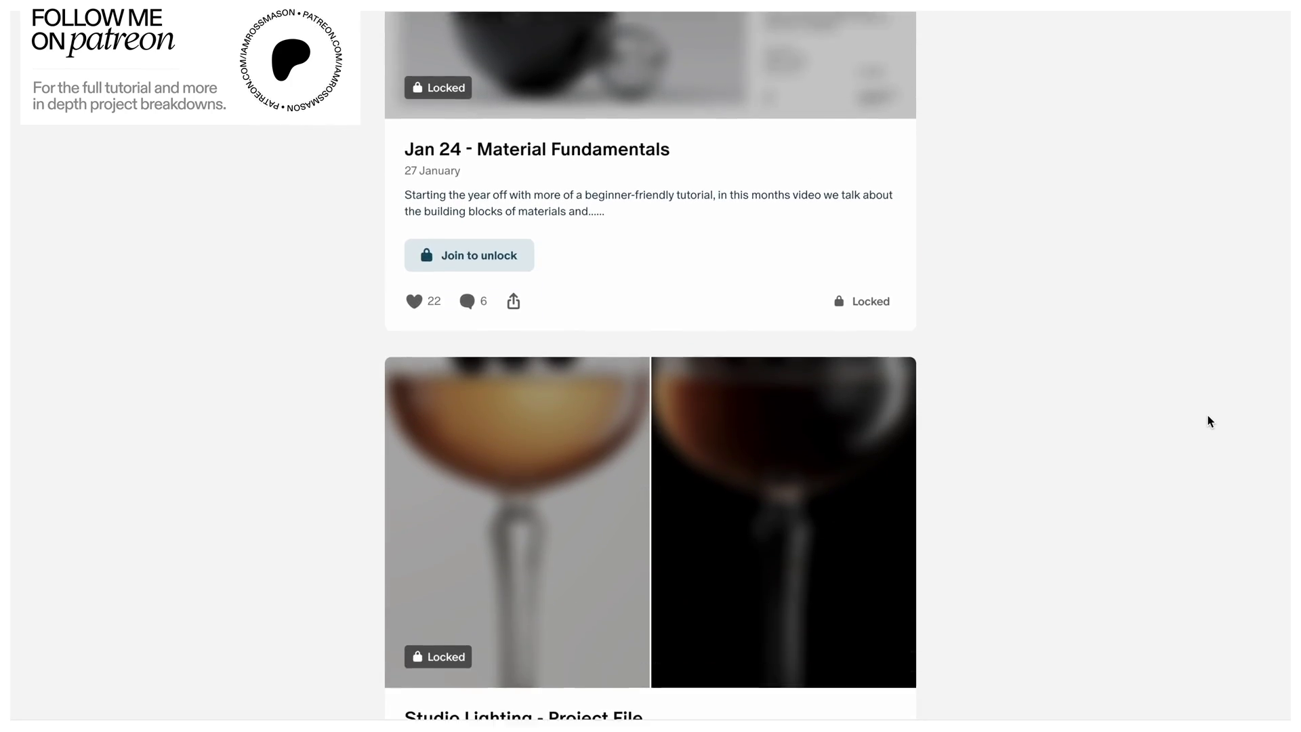